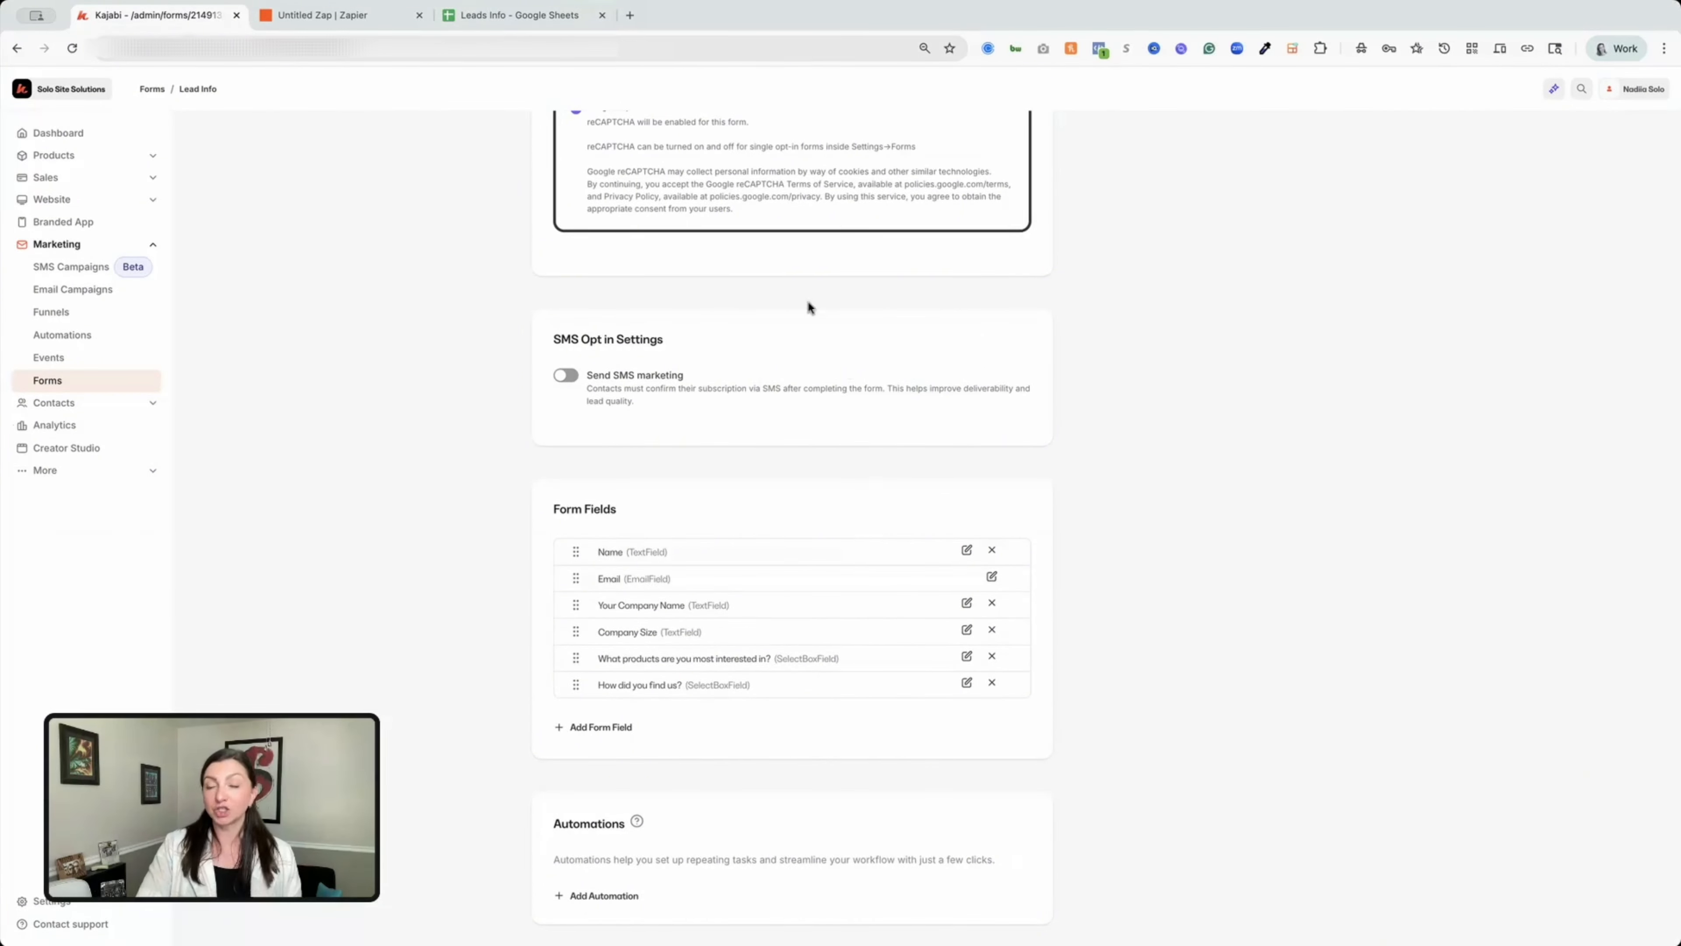
Bring up the Leads Info spreadsheet to check that its column headers match the form's six fields.
left_click(523, 15)
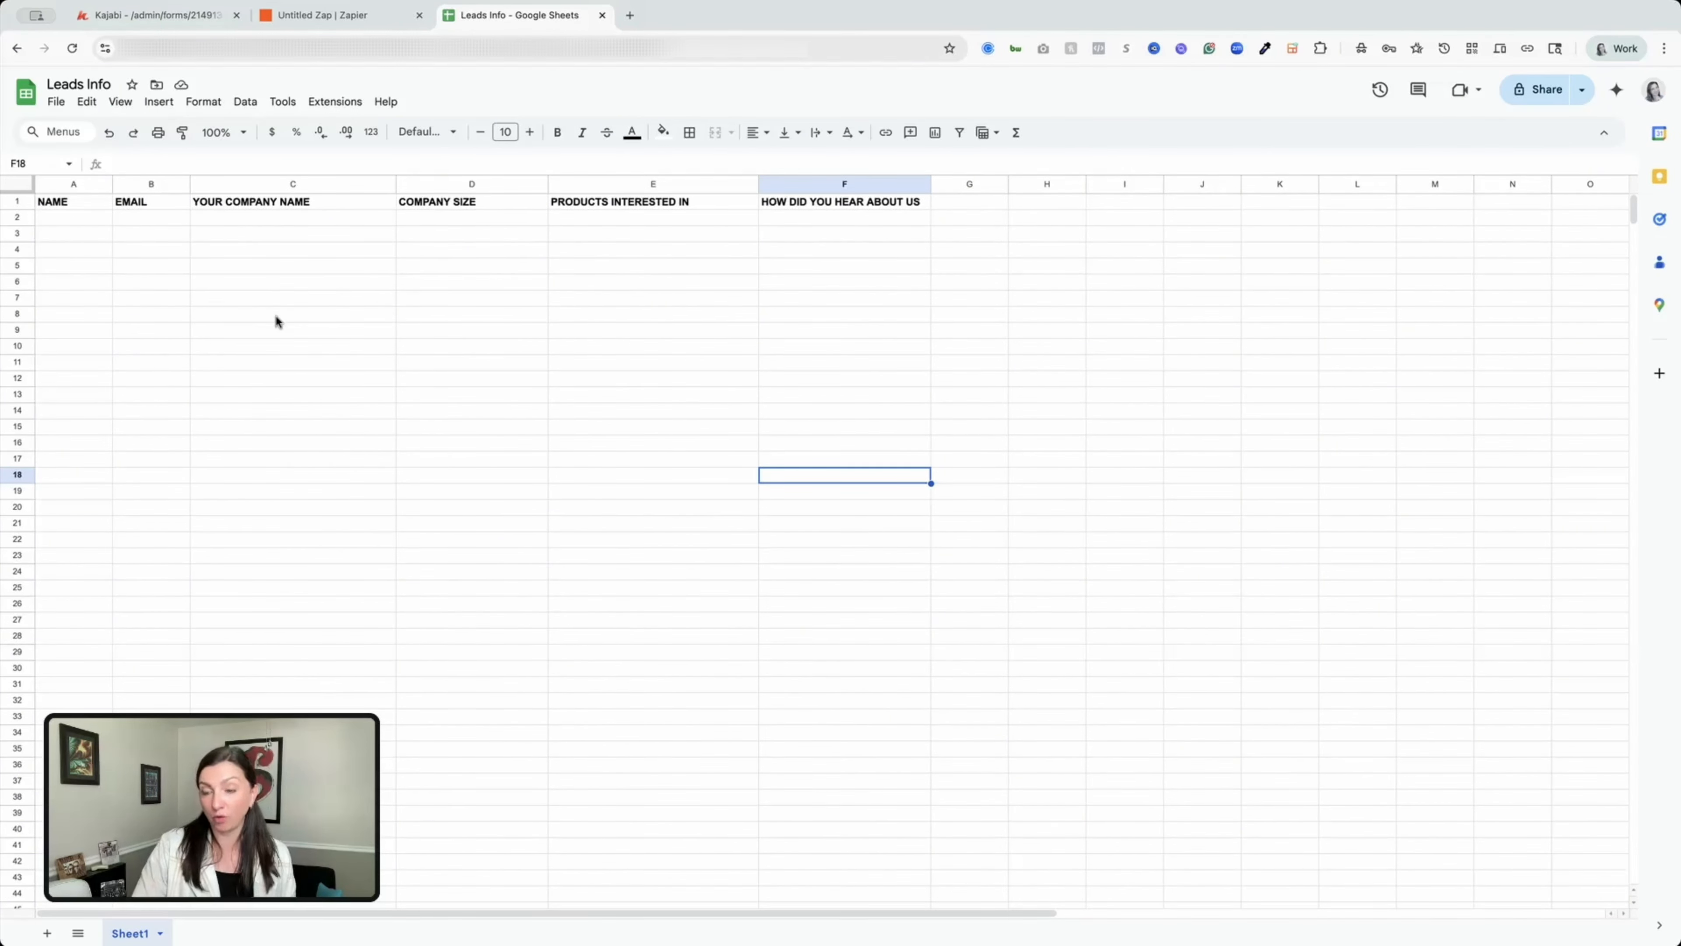
Start a new Untitled Zap draft from Create > Zaps, then review the Zaps list and App Connections.
left_click(341, 15)
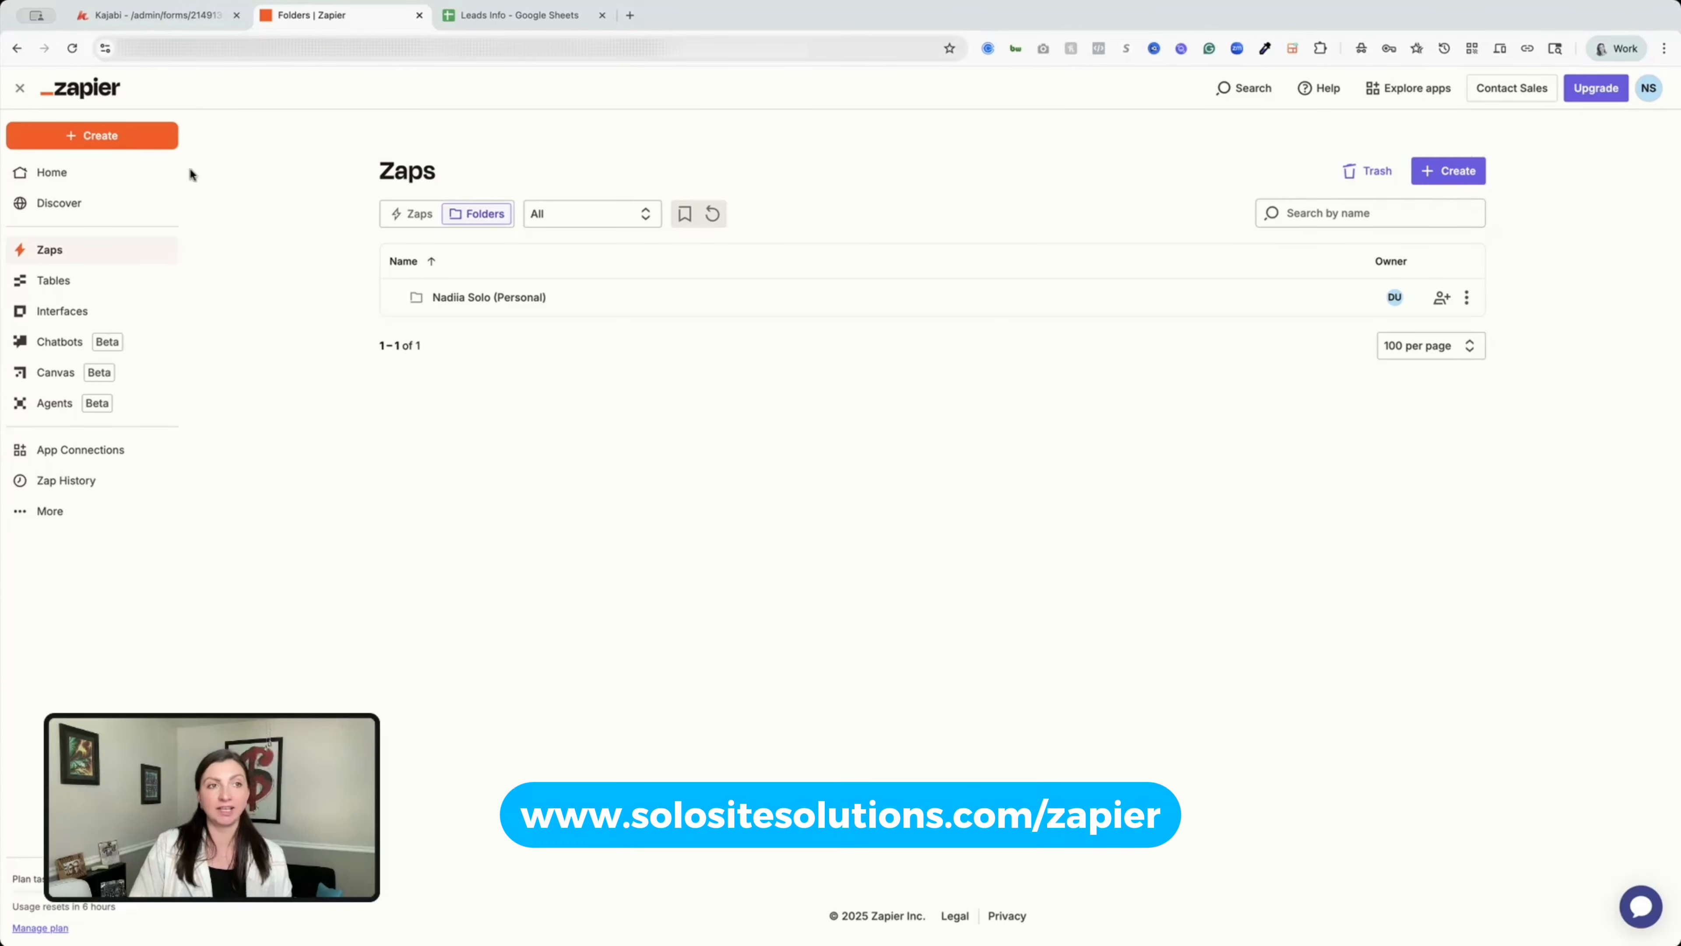
left_click(102, 136)
left_click(74, 192)
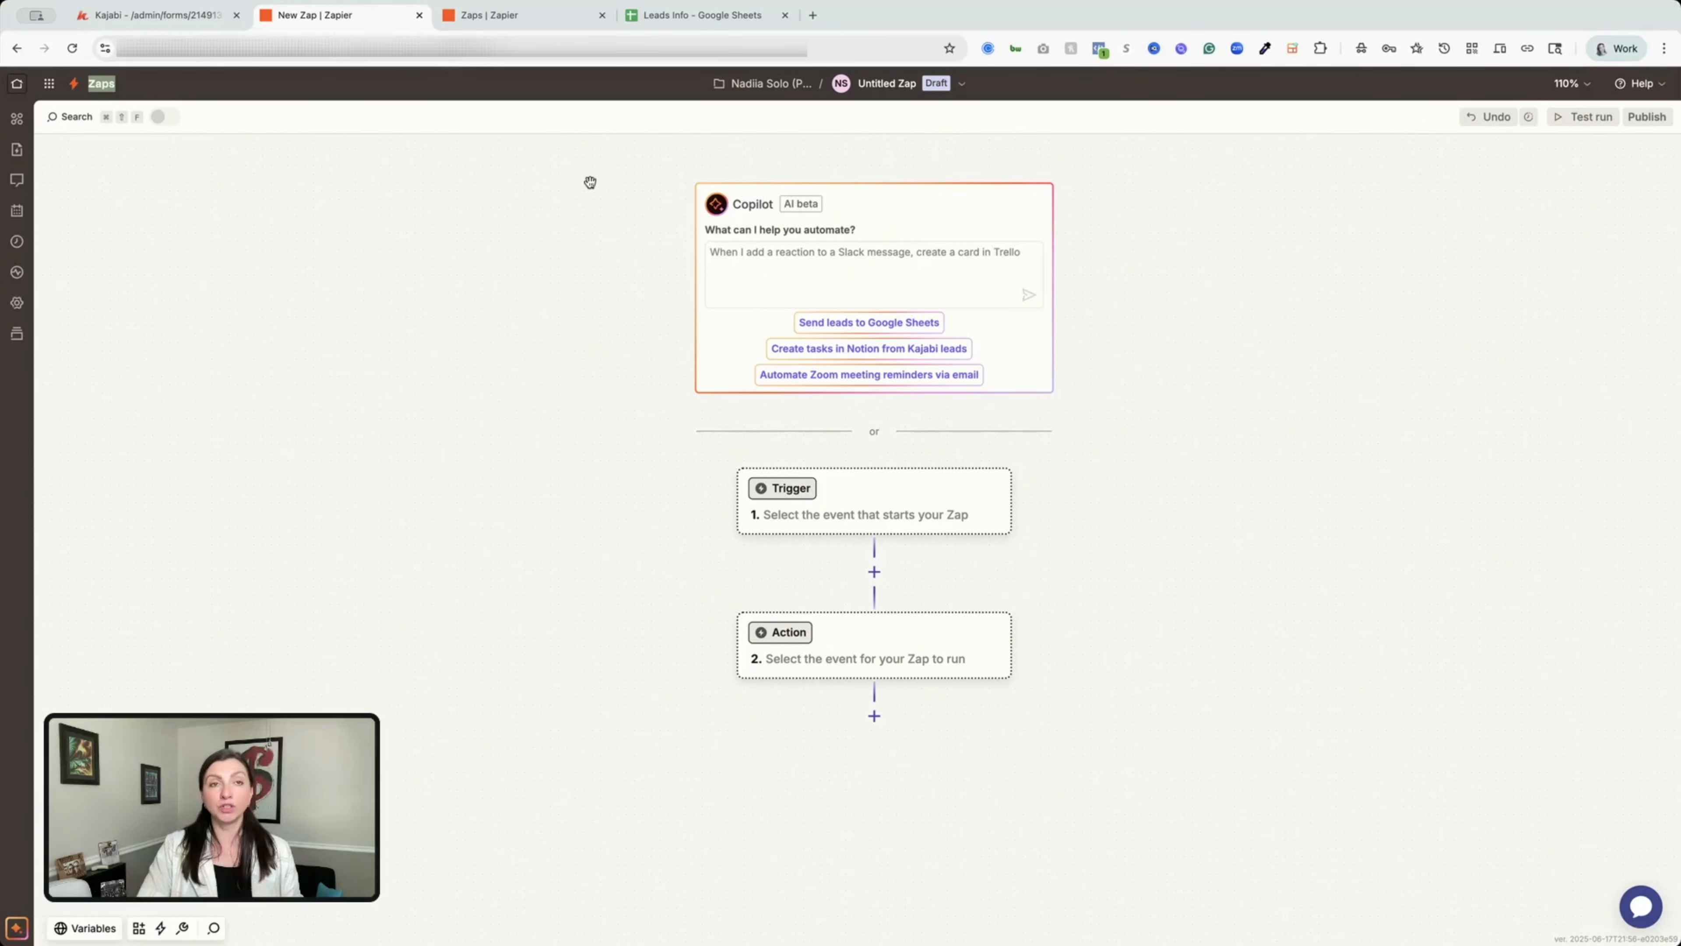
left_click(504, 20)
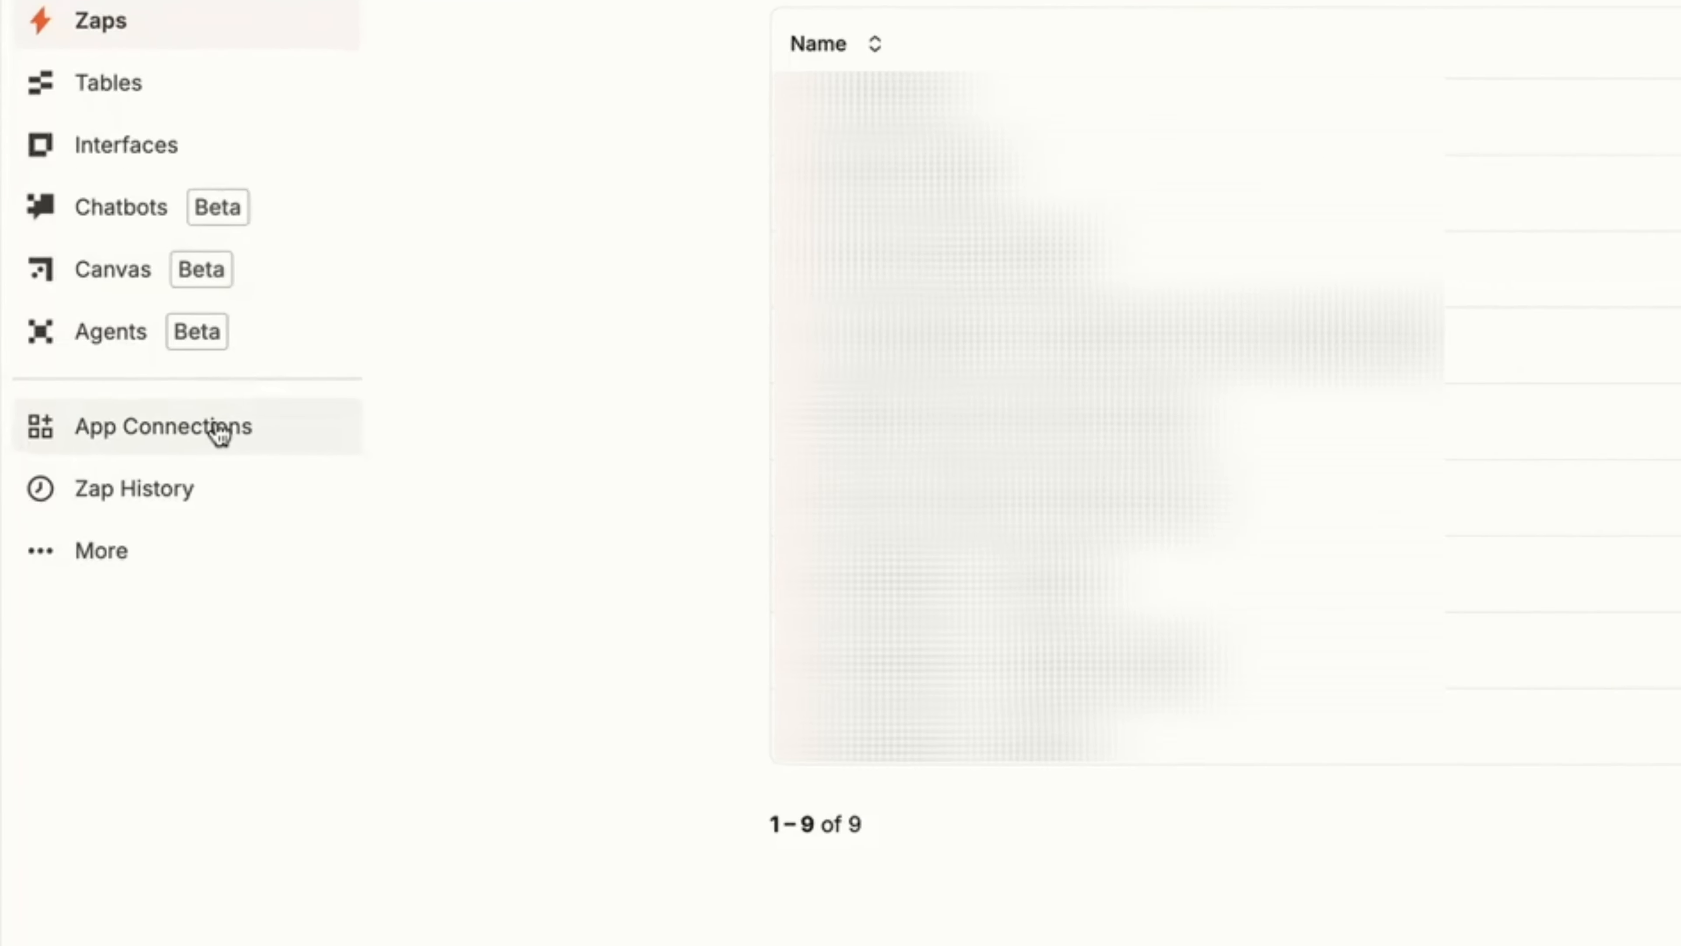
left_click(108, 451)
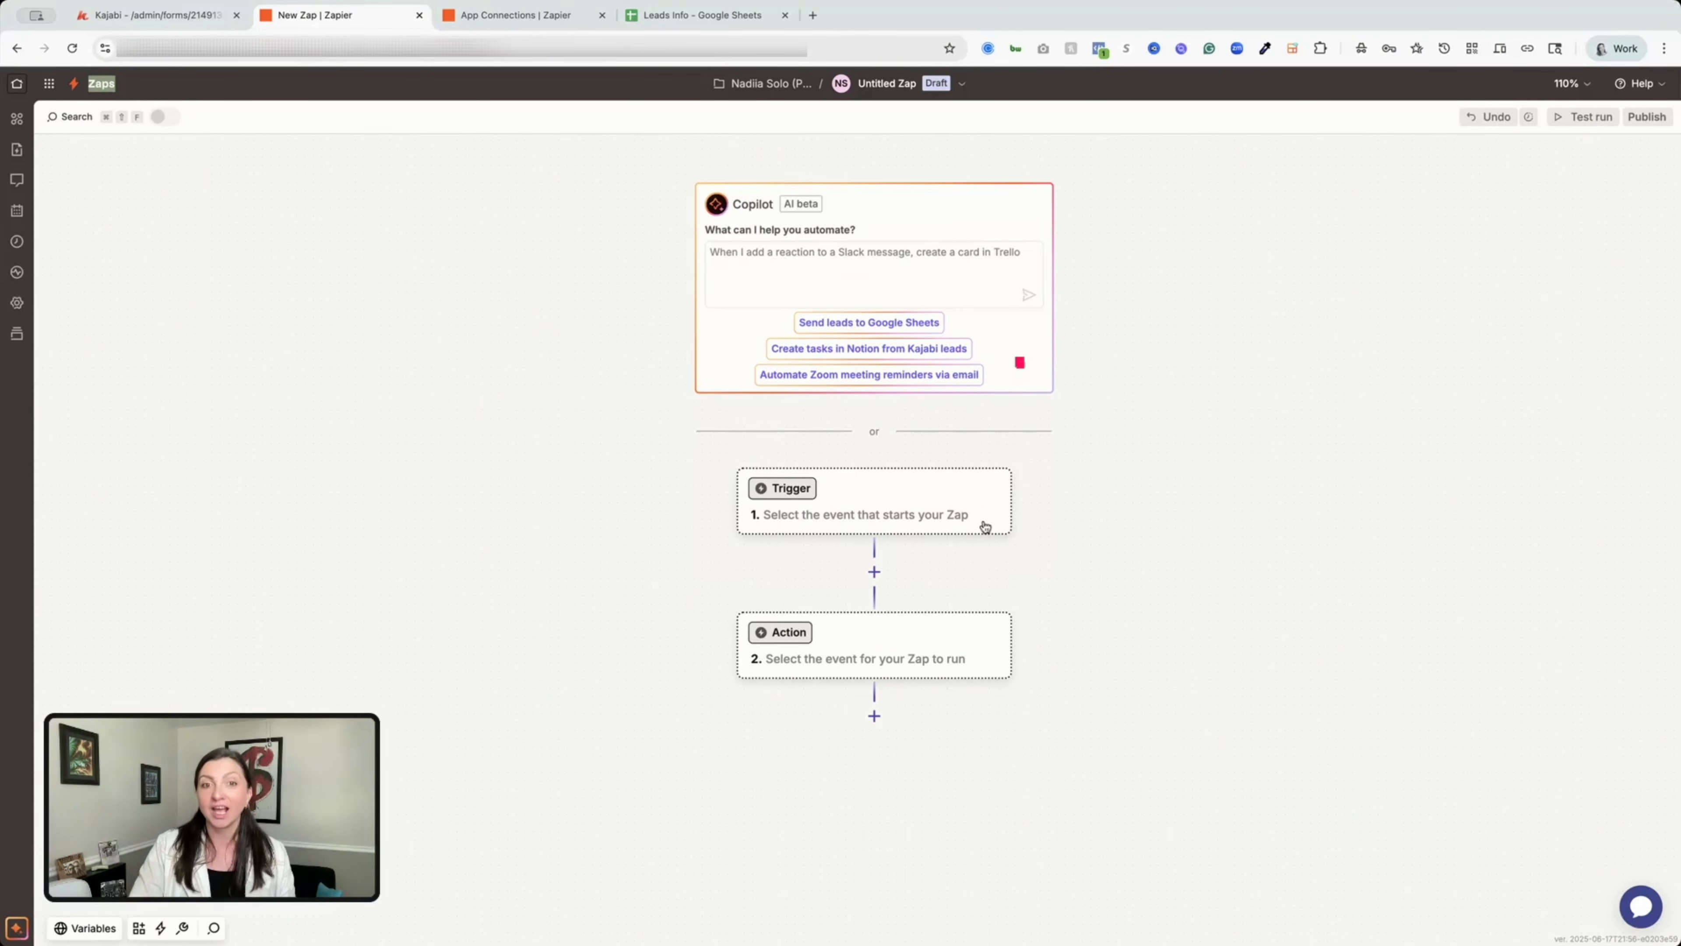
scroll(927, 477, "down", 2)
Search 'kaja' and set the trigger to Kajabi with the New Form Submission event.
left_click(832, 416)
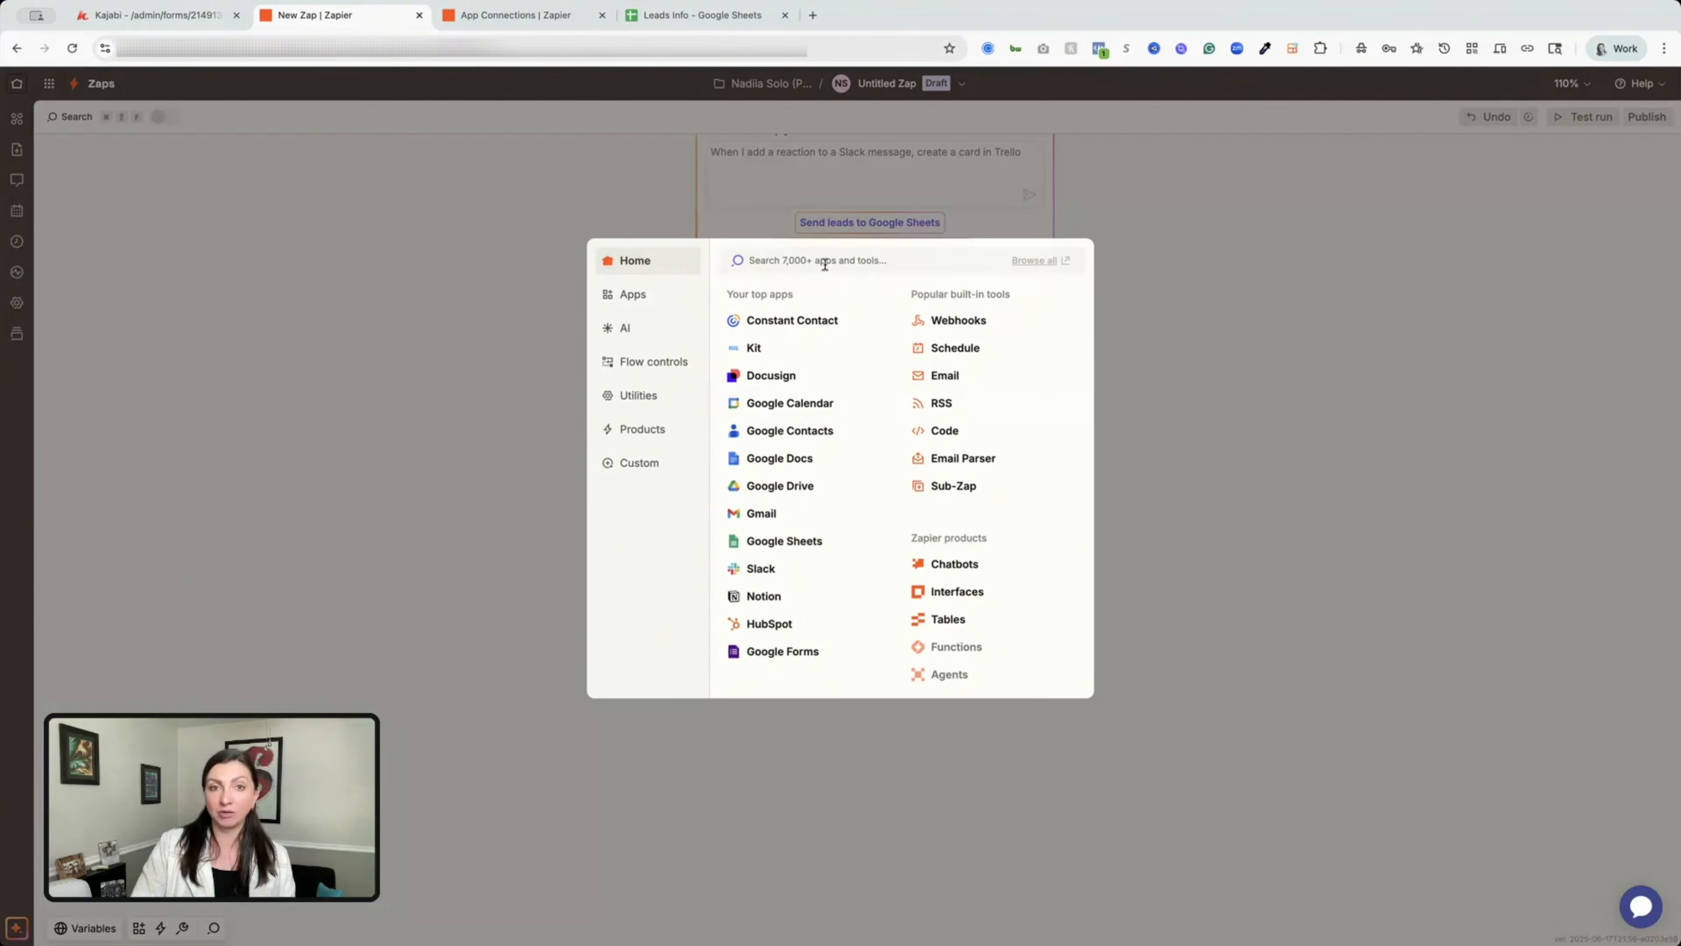
type("kaja")
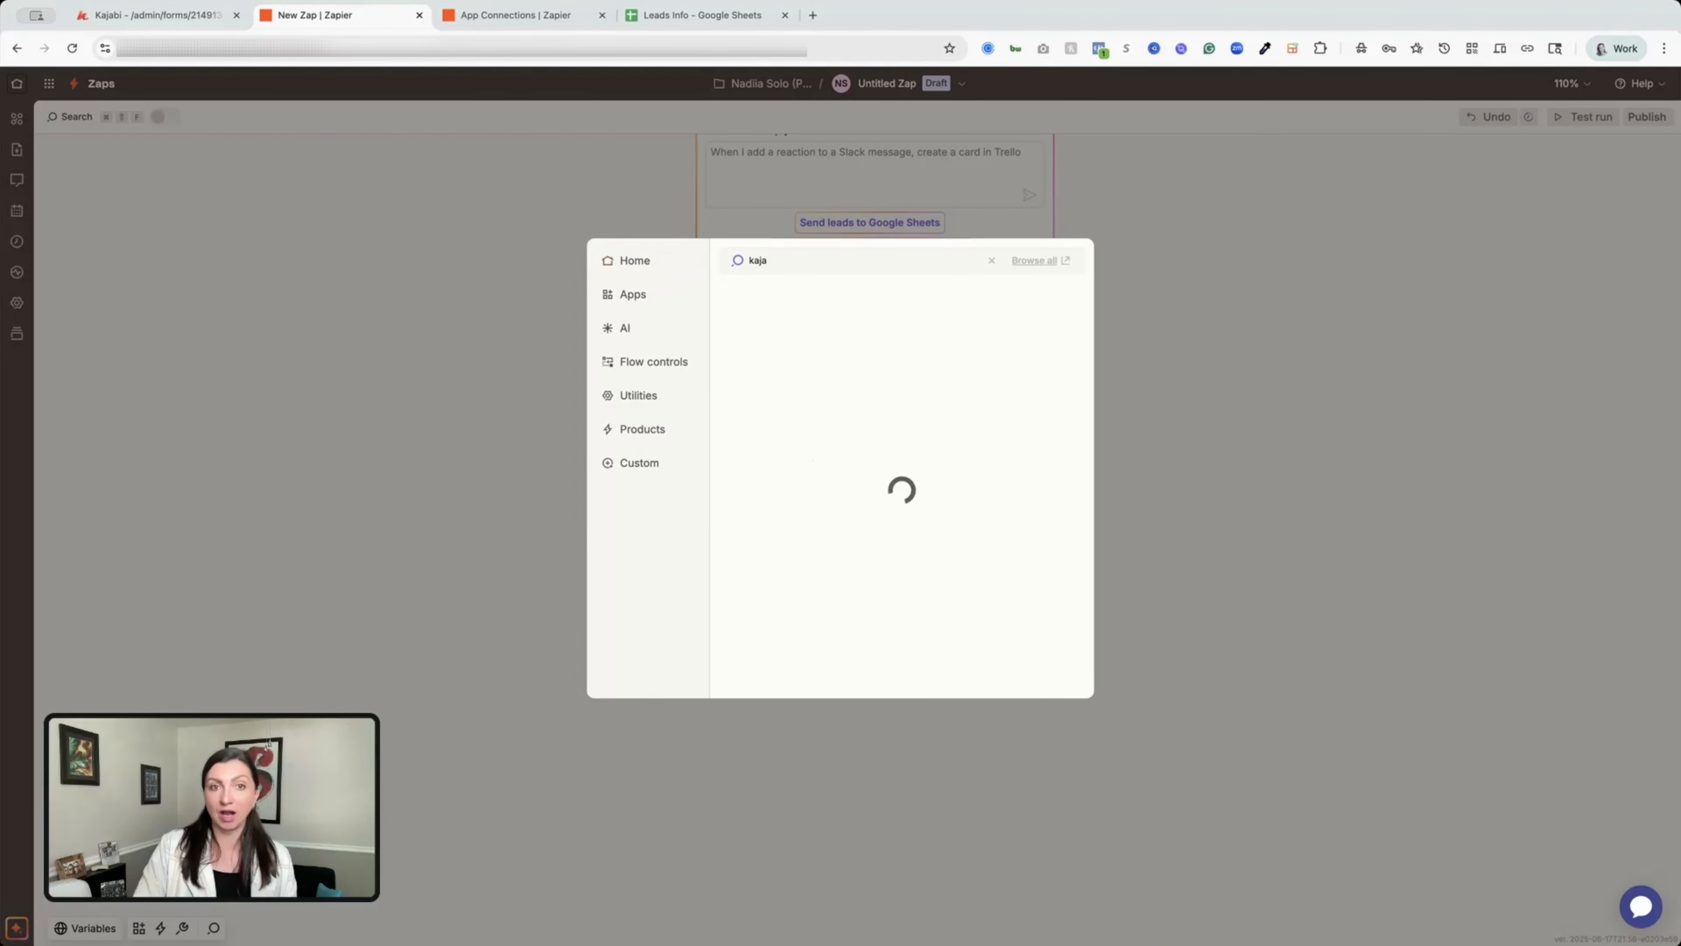
left_click(788, 314)
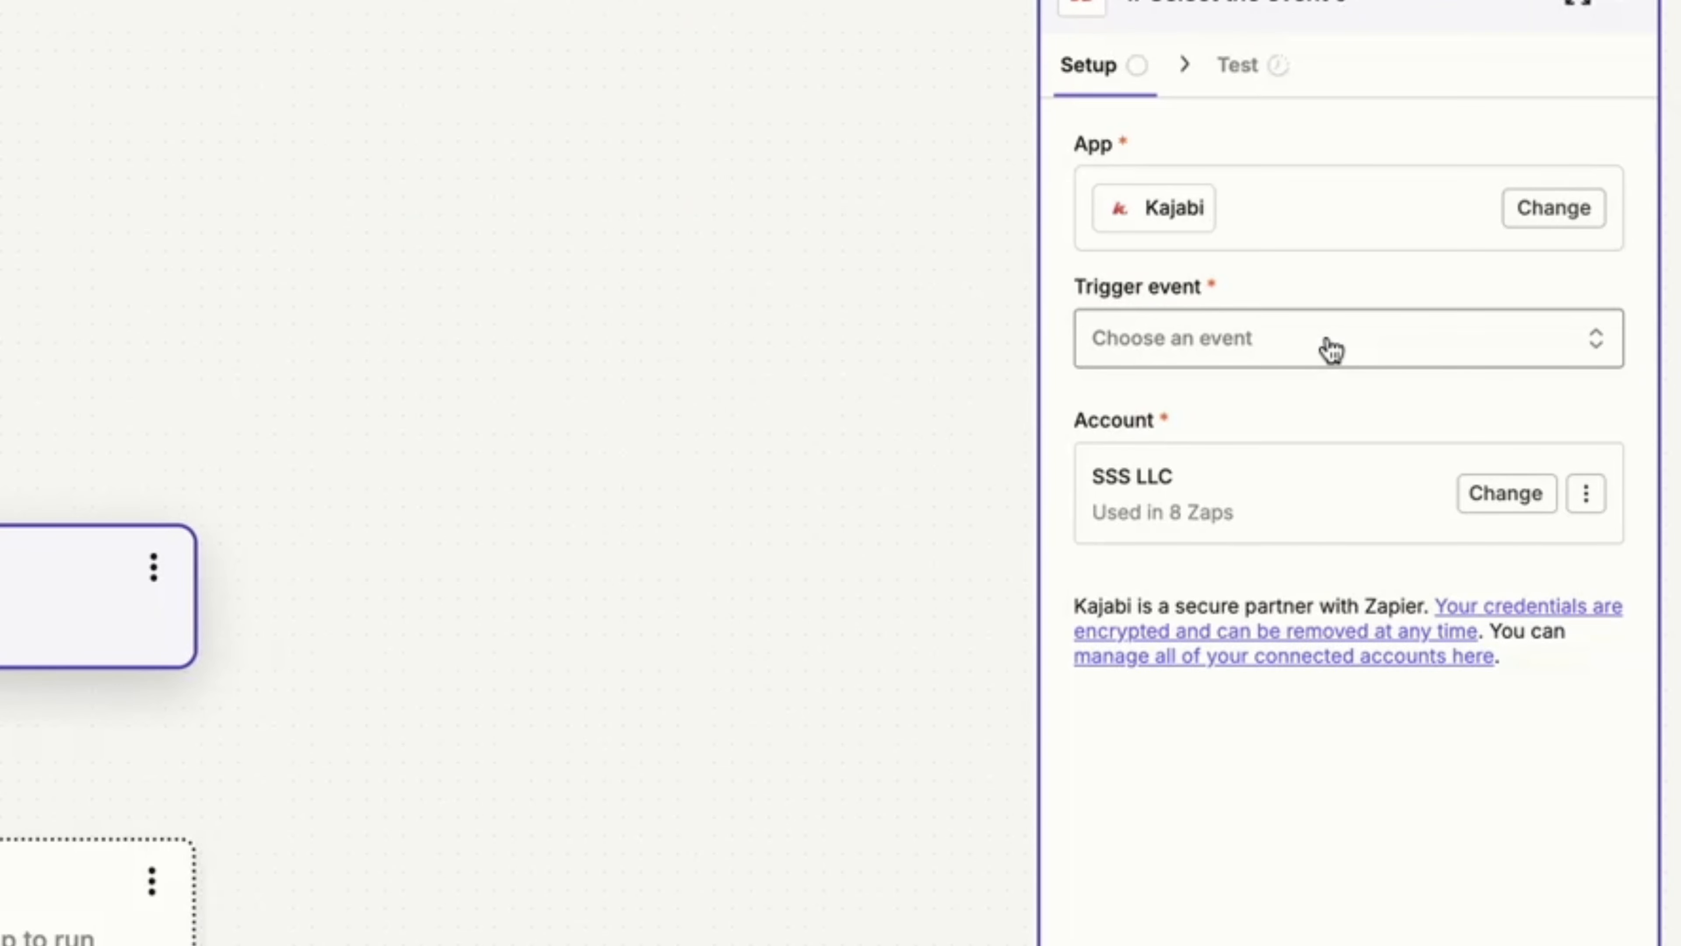
left_click(1331, 350)
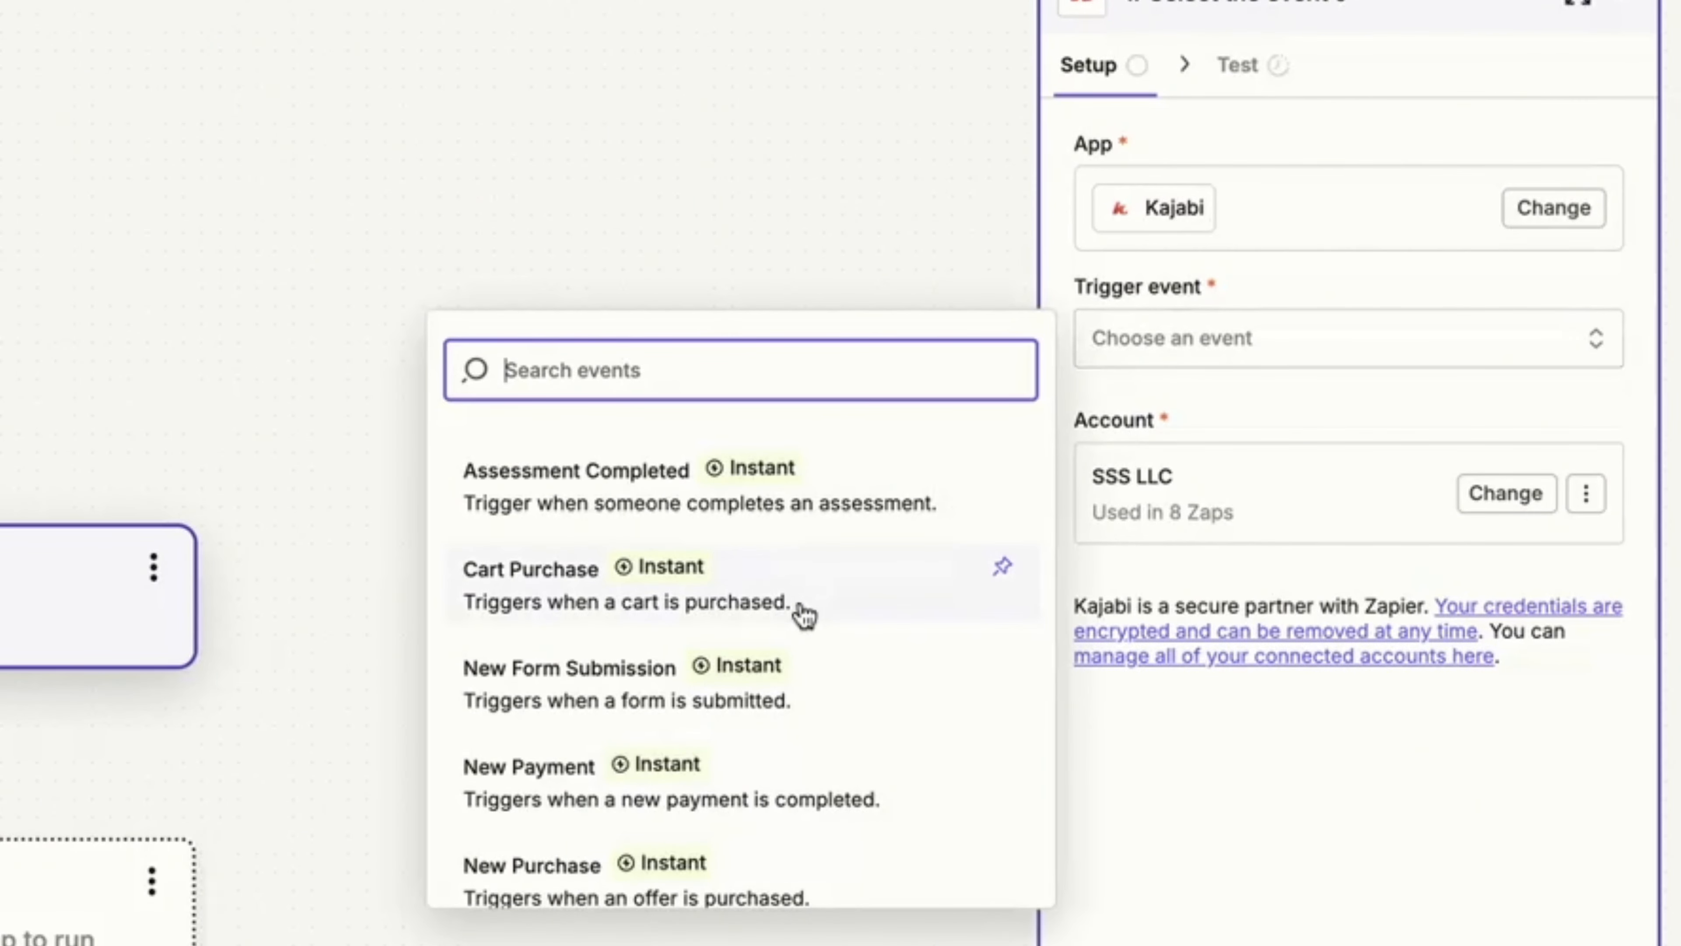
scroll(804, 616, "down", 1)
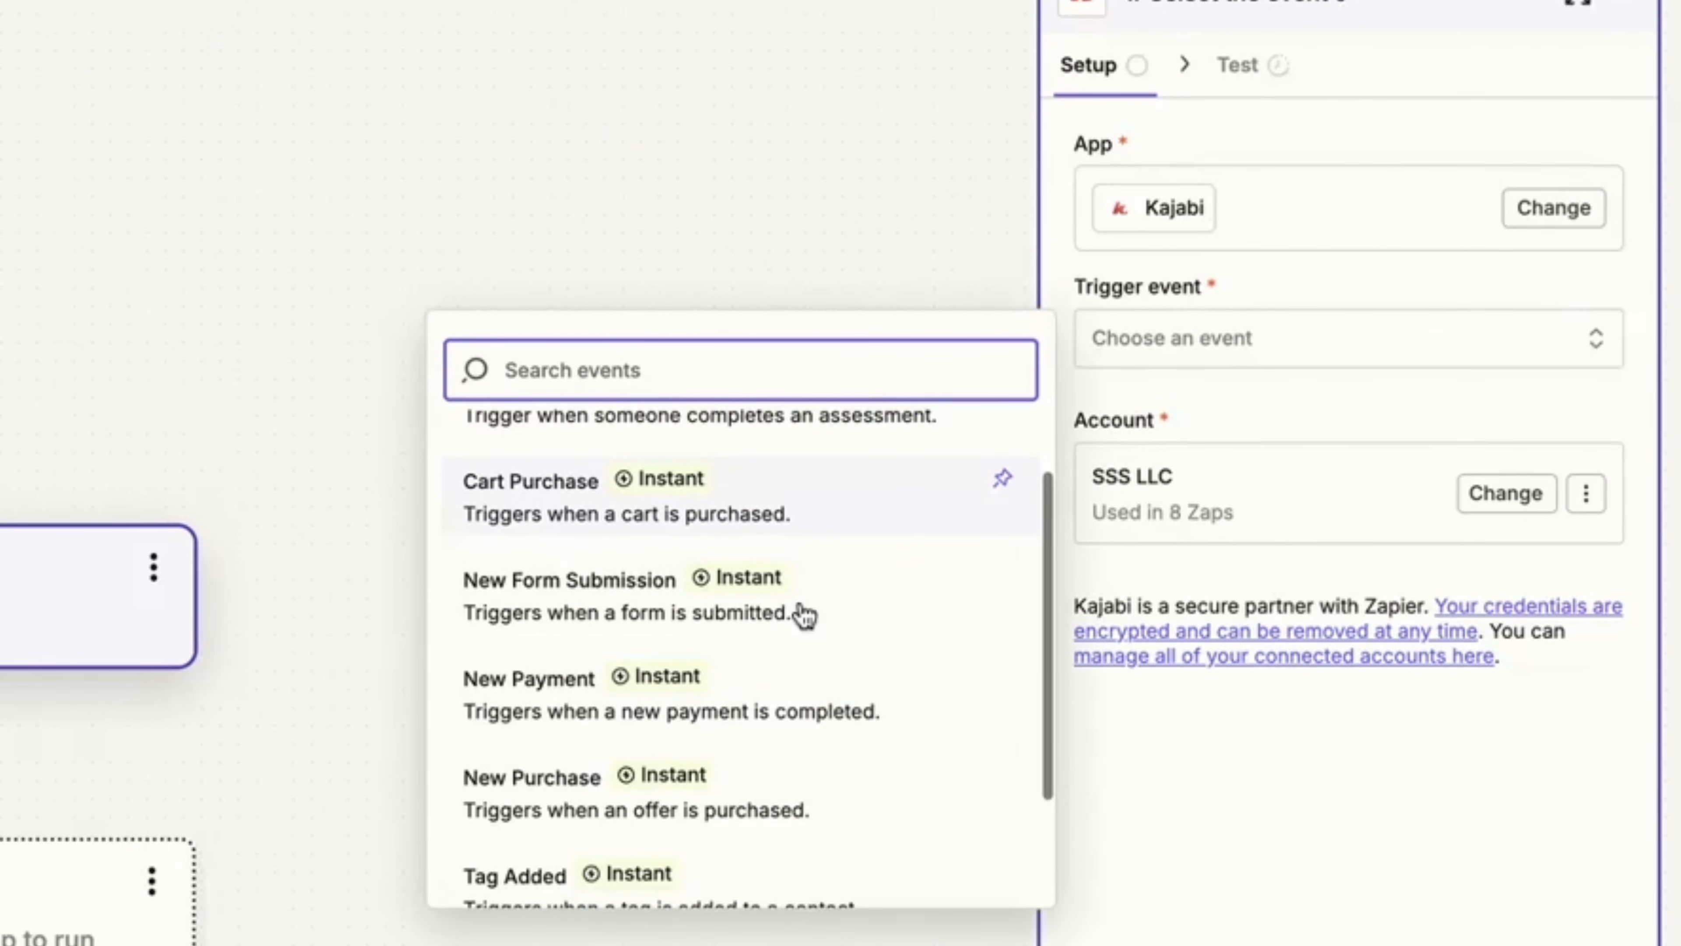
left_click(646, 606)
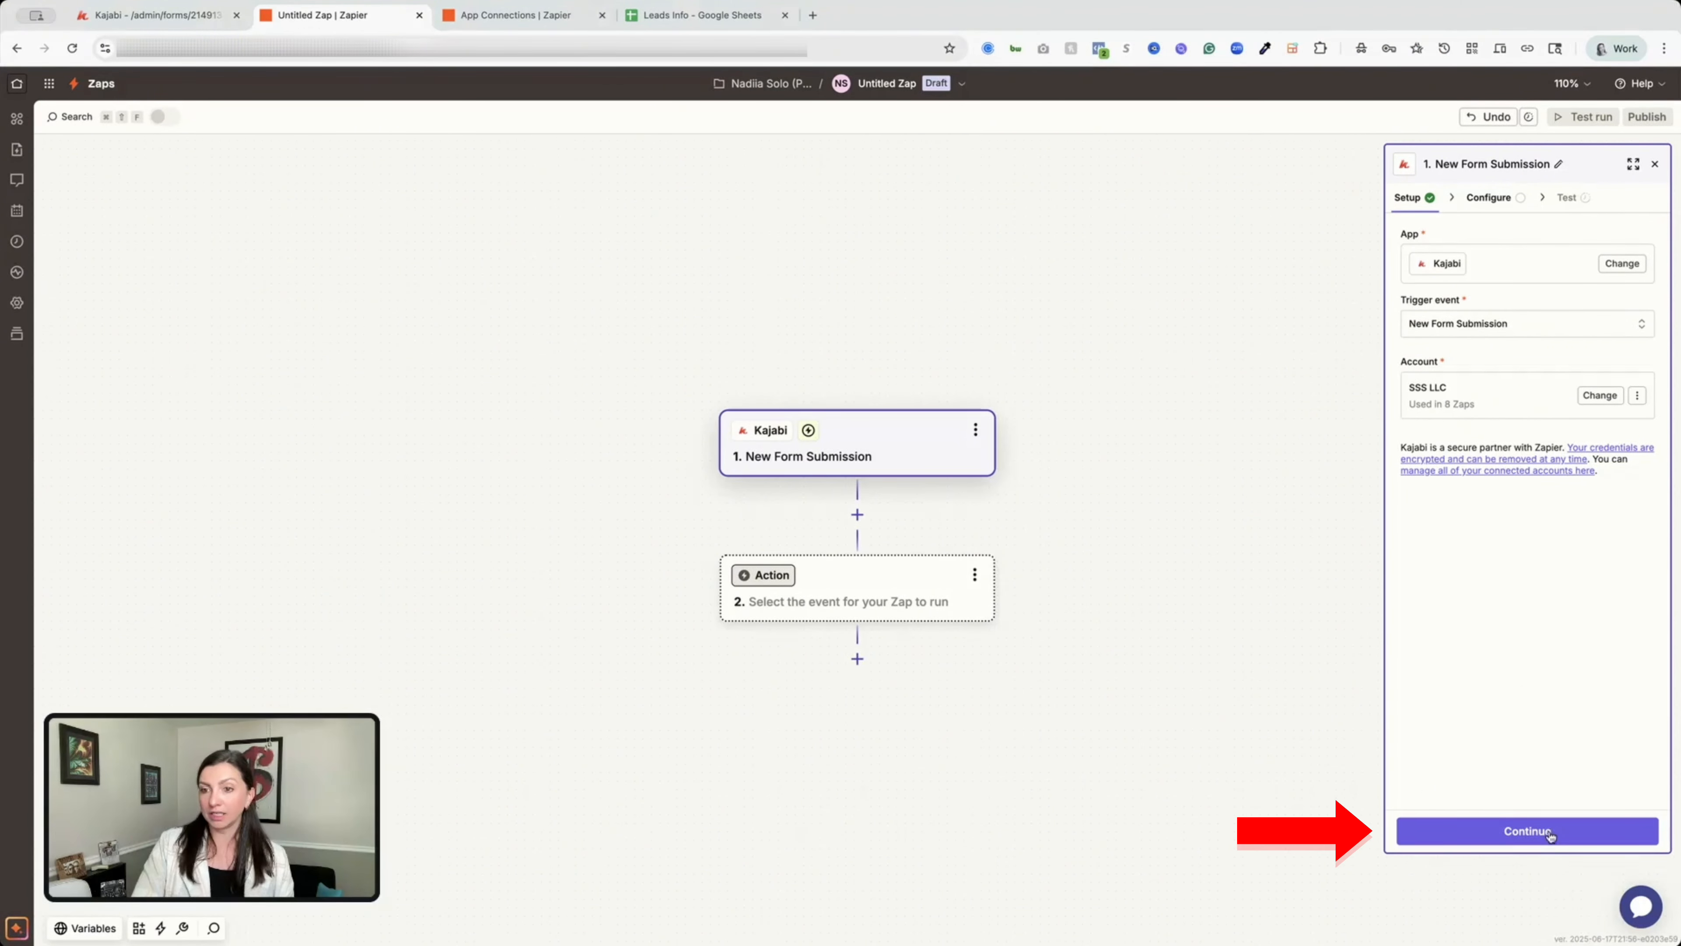
Set the Kajabi trigger's Site to Solo Site Solutions.
left_click(1522, 836)
left_click(1449, 259)
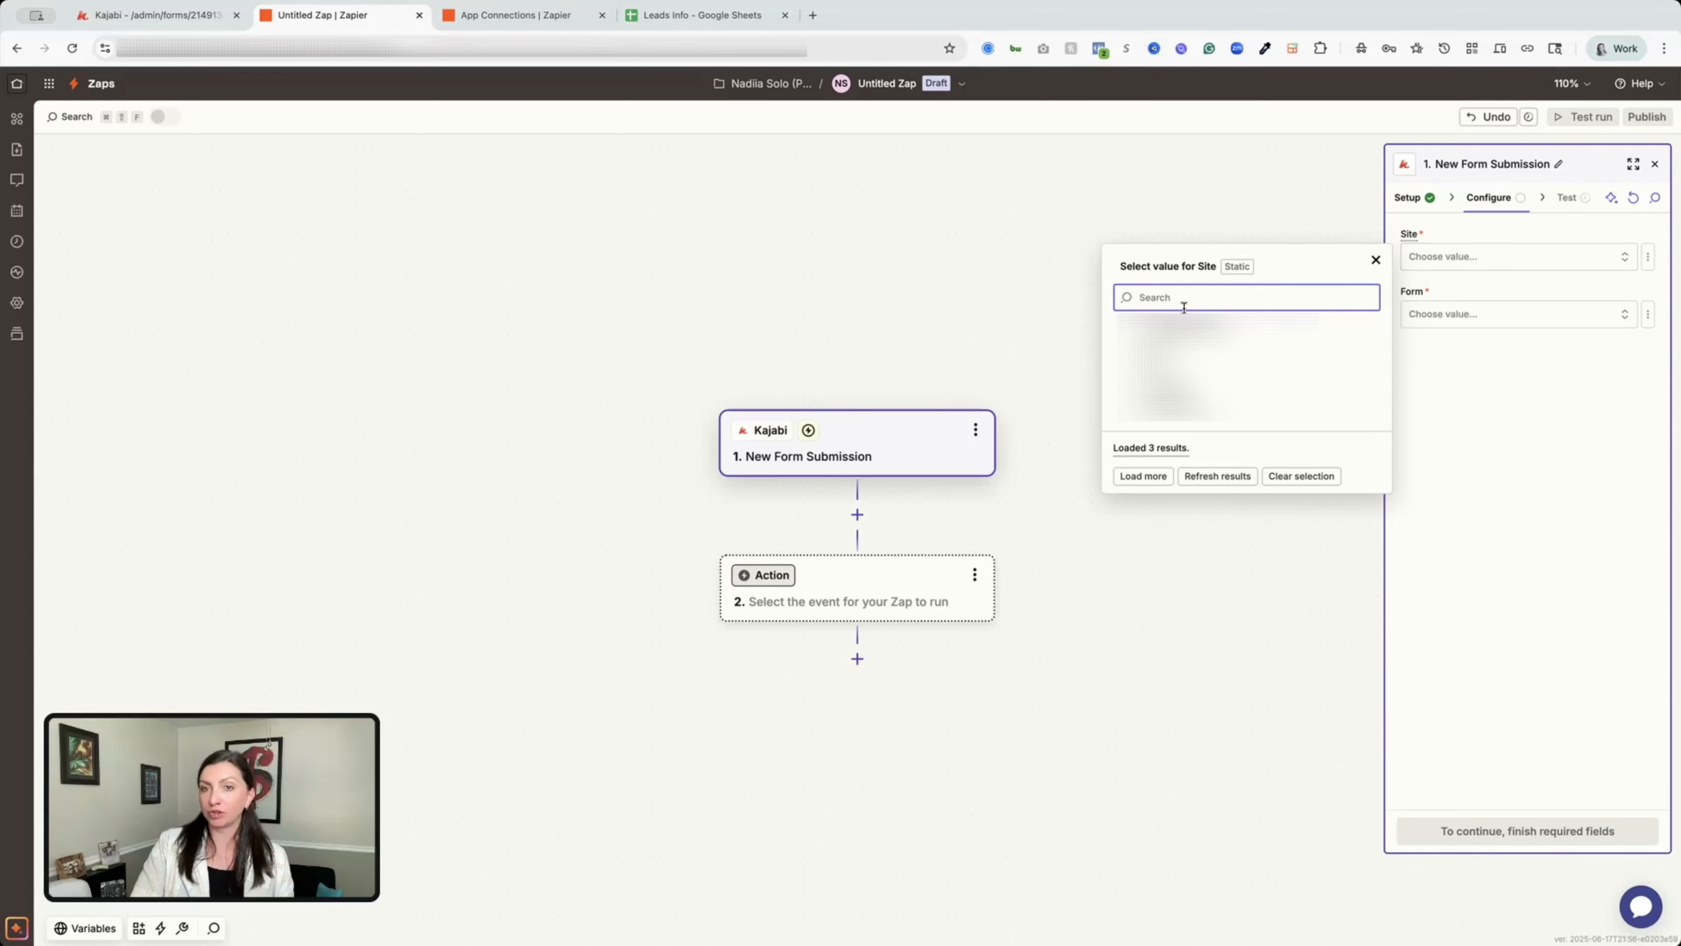
left_click(1211, 333)
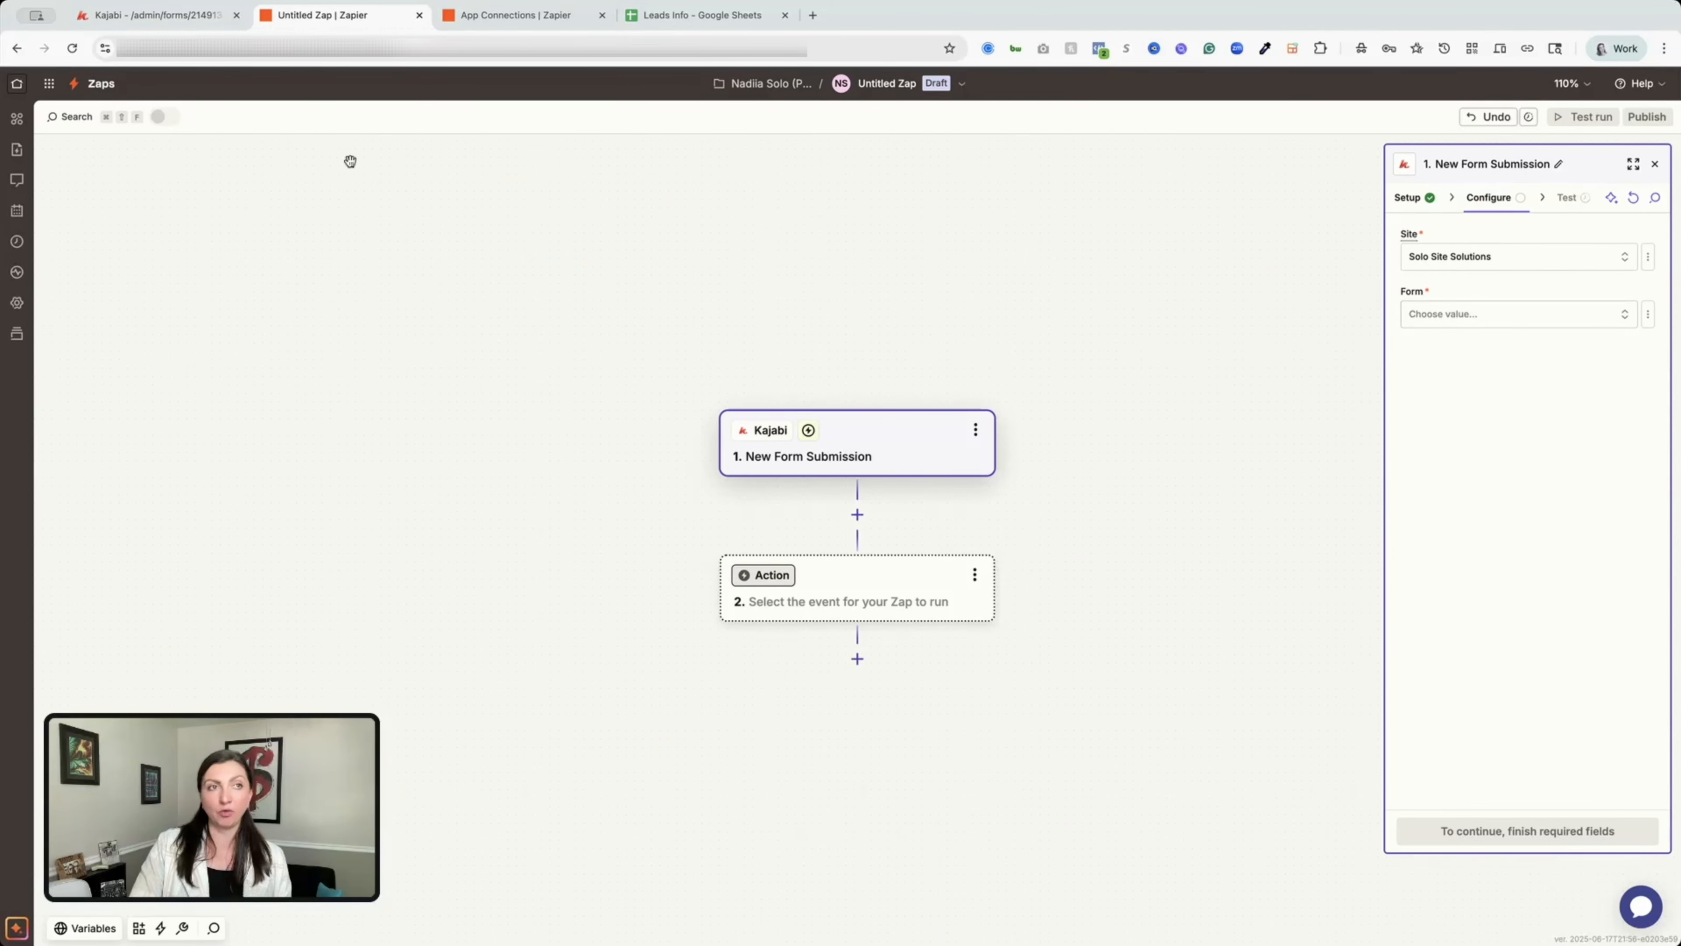
Pick the Lead Info form as the trigger form, confirming its ID in Kajabi.
left_click(179, 16)
scroll(675, 360, "up", 7)
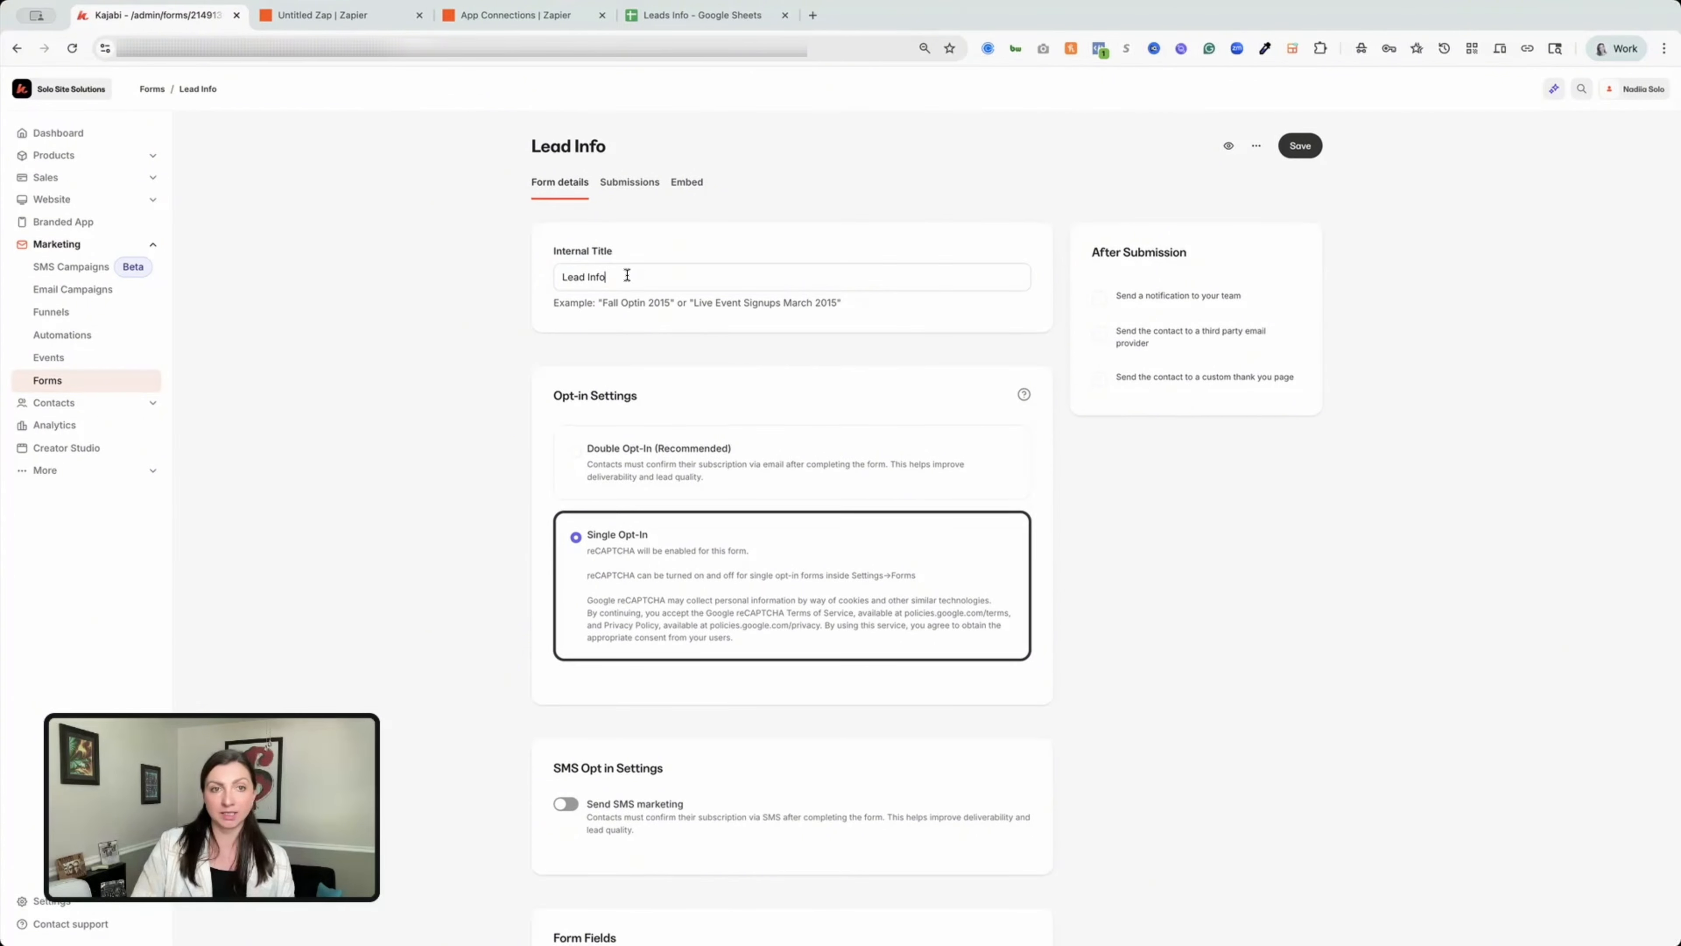
triple_click(627, 275)
key("super+c")
left_click(349, 16)
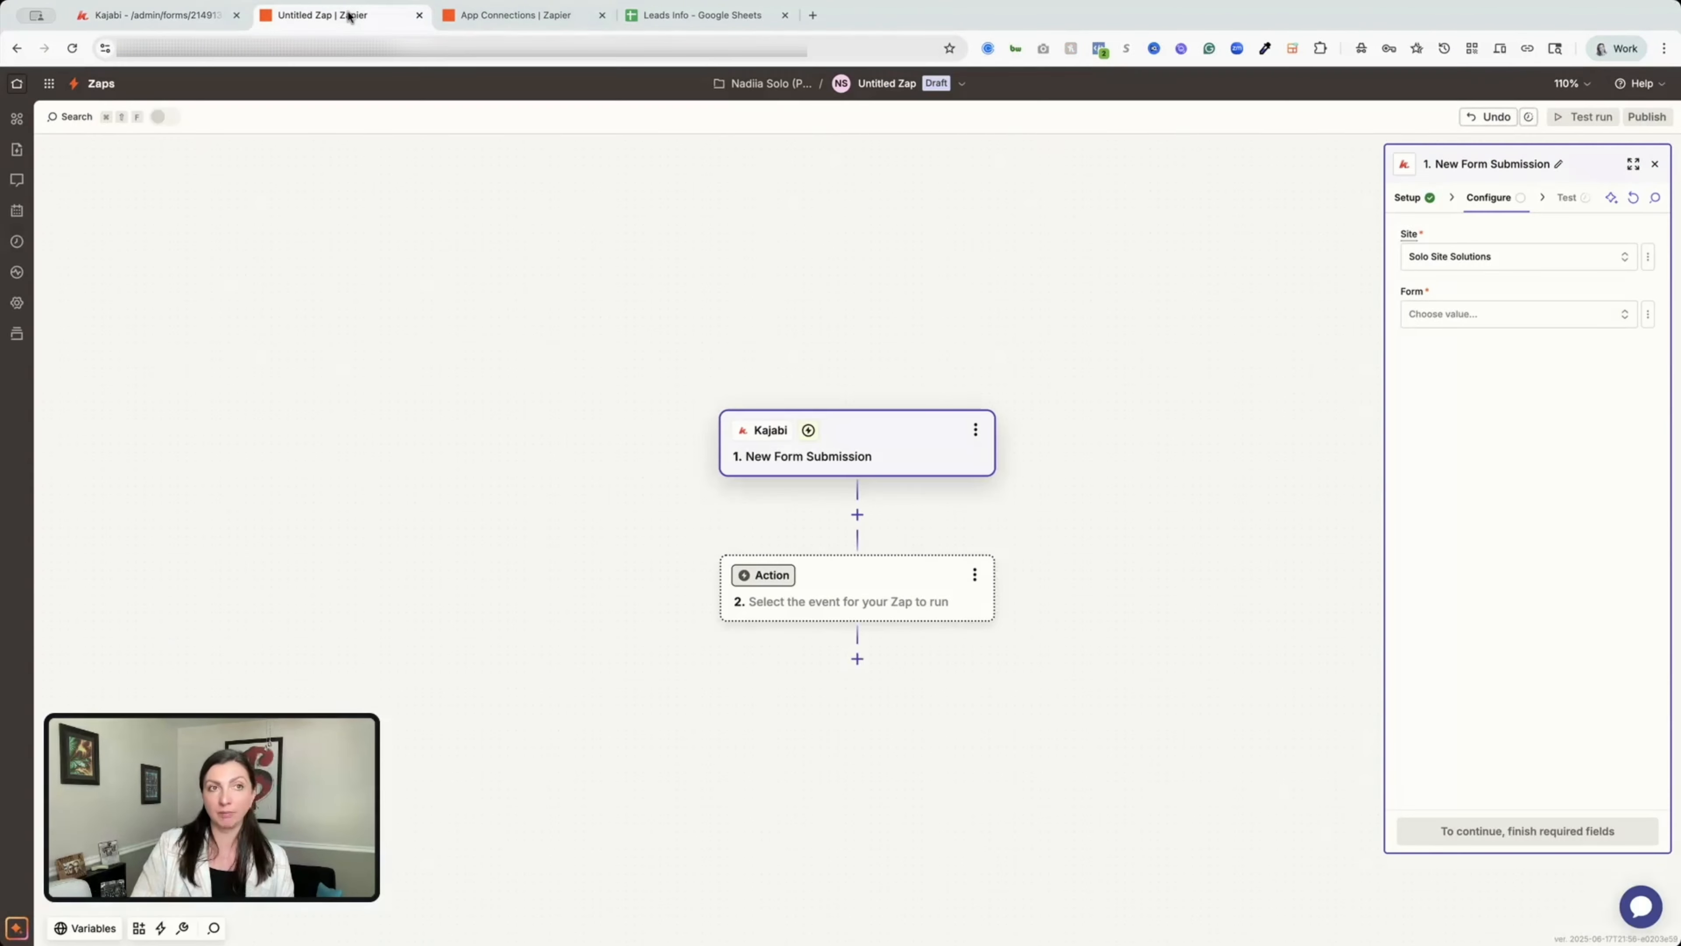
left_click(1408, 314)
key("super+v")
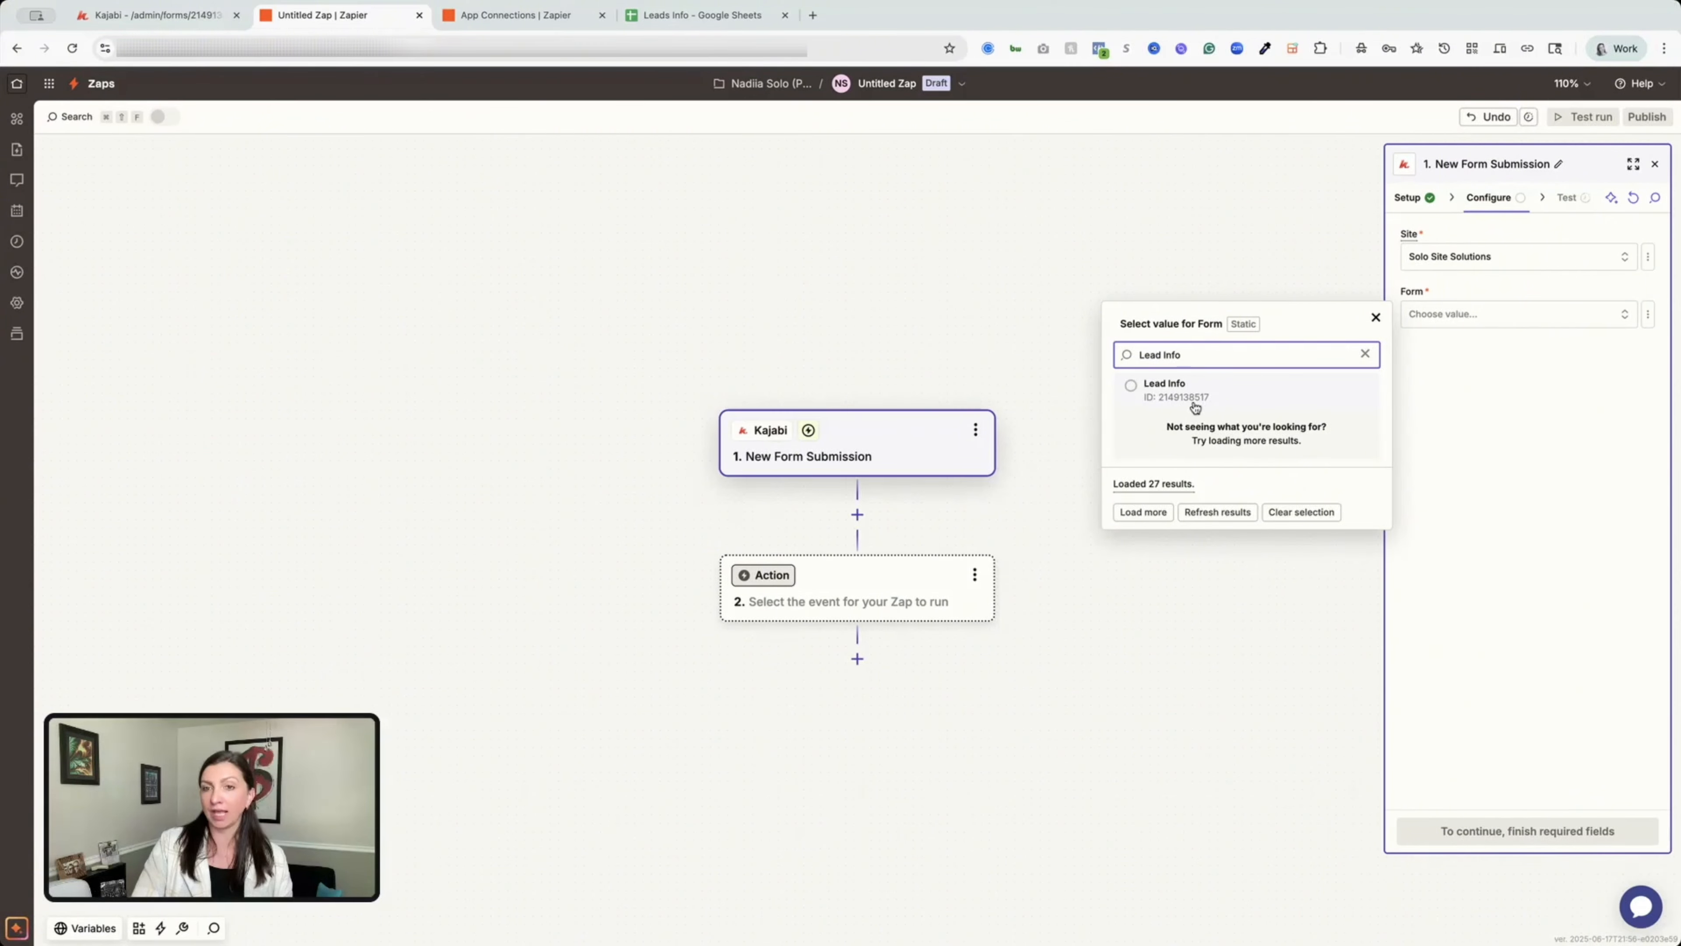
left_click(187, 32)
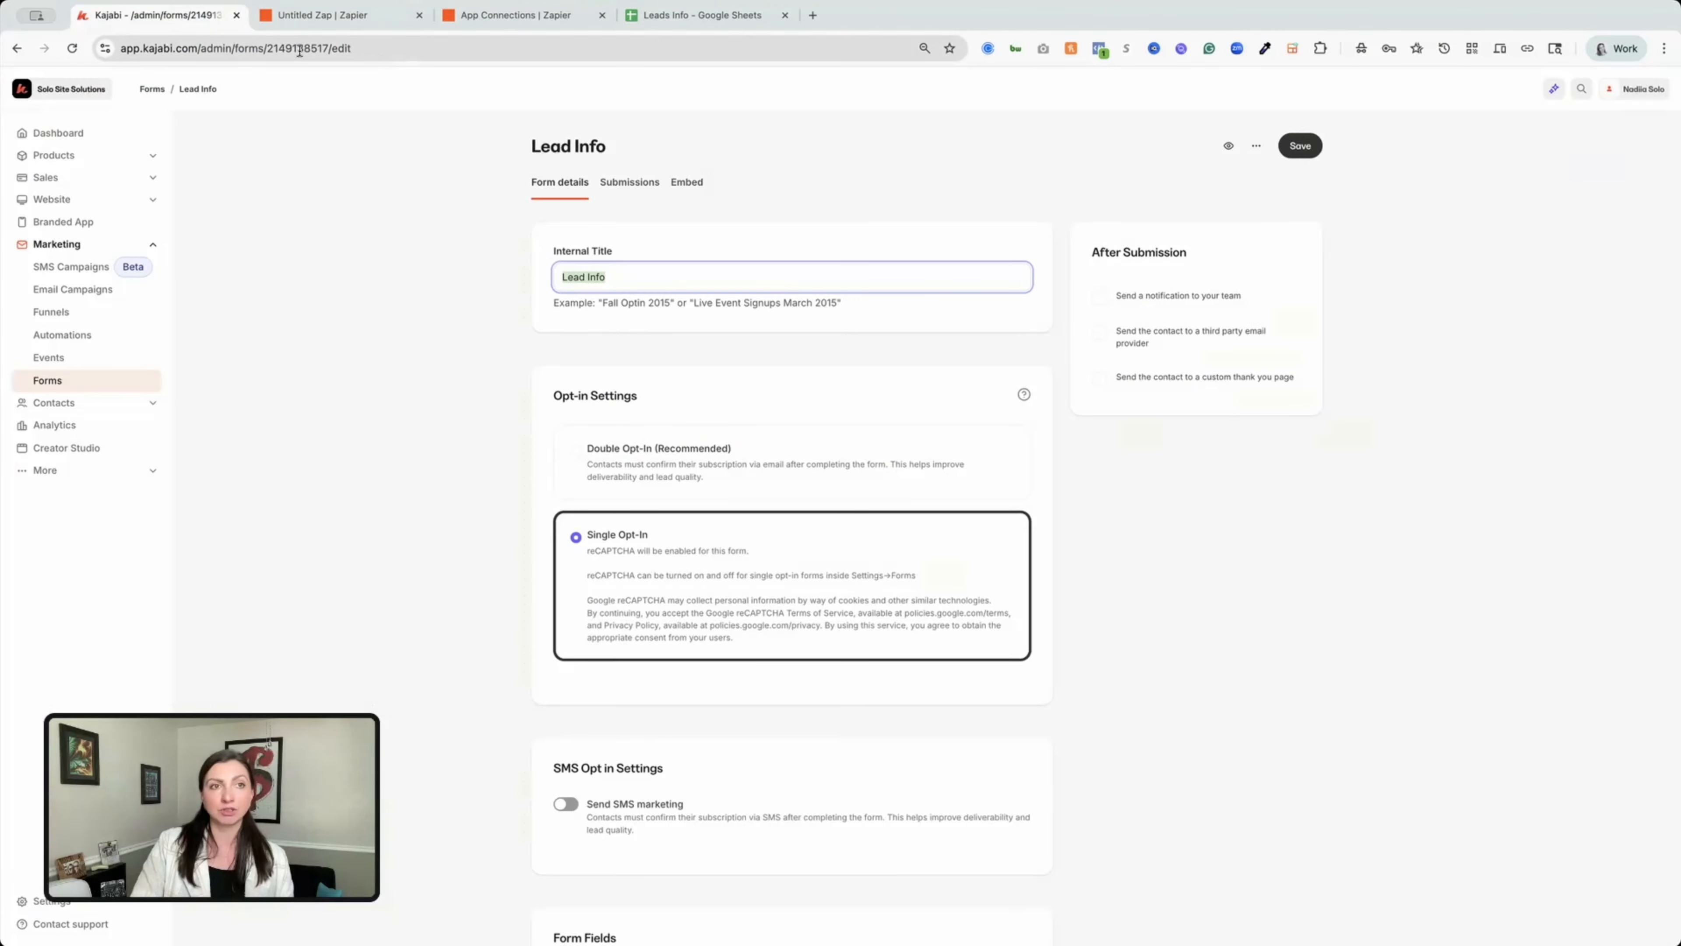
left_click_drag(302, 48, 329, 48)
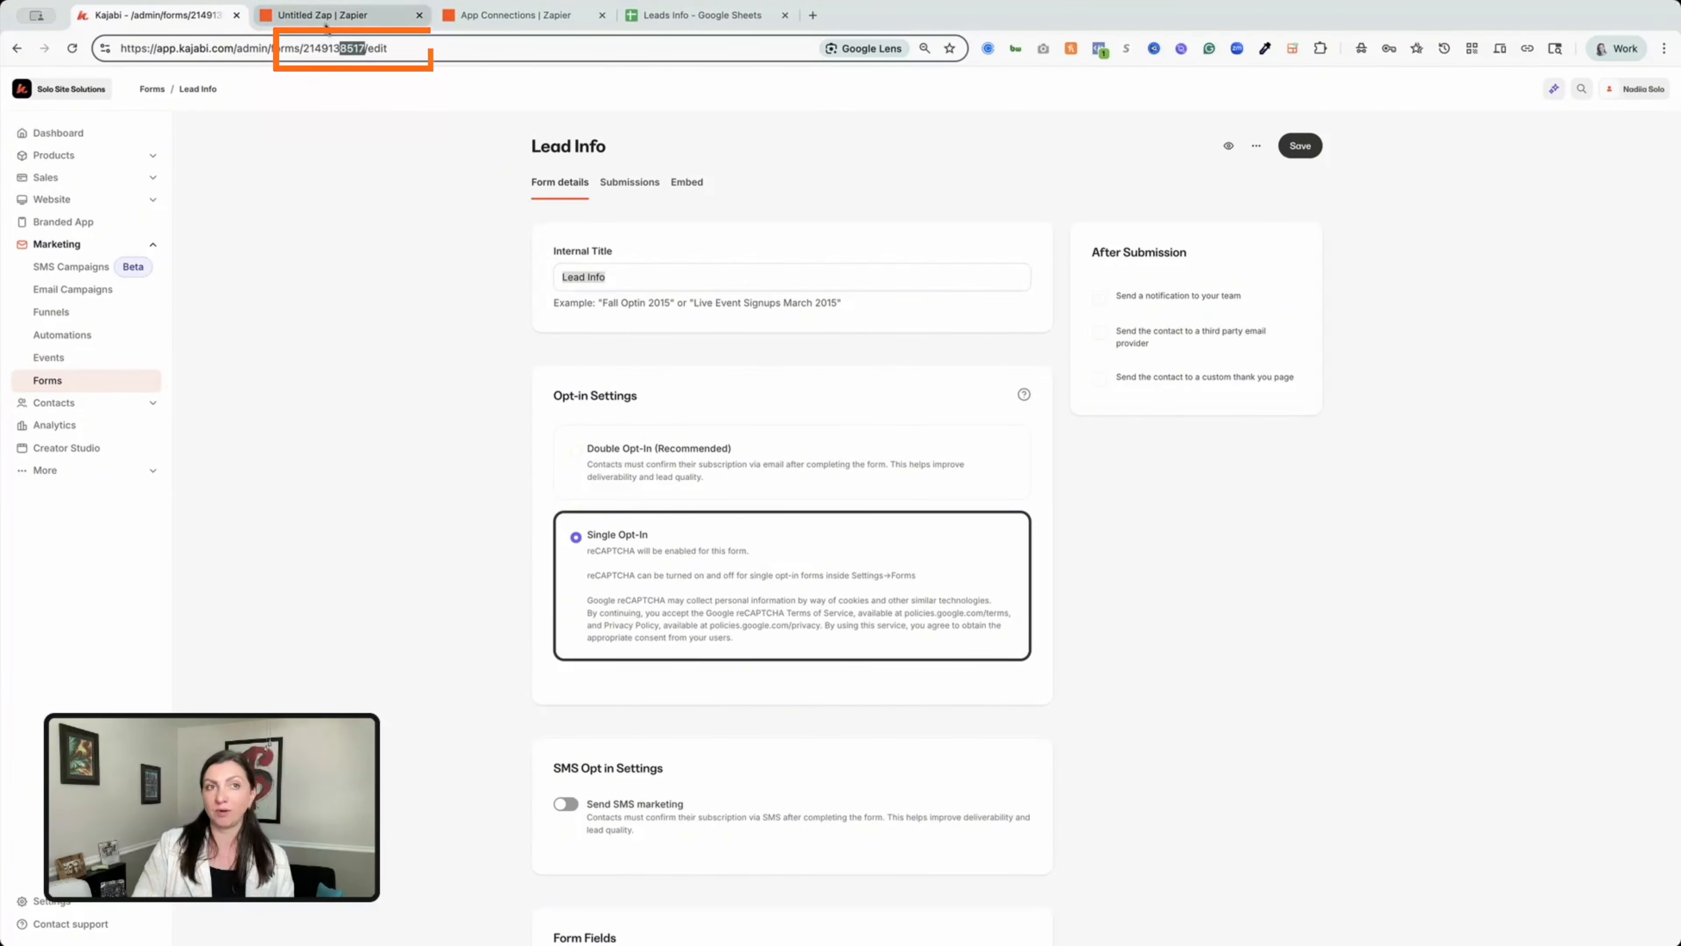
left_click(332, 15)
left_click(1218, 390)
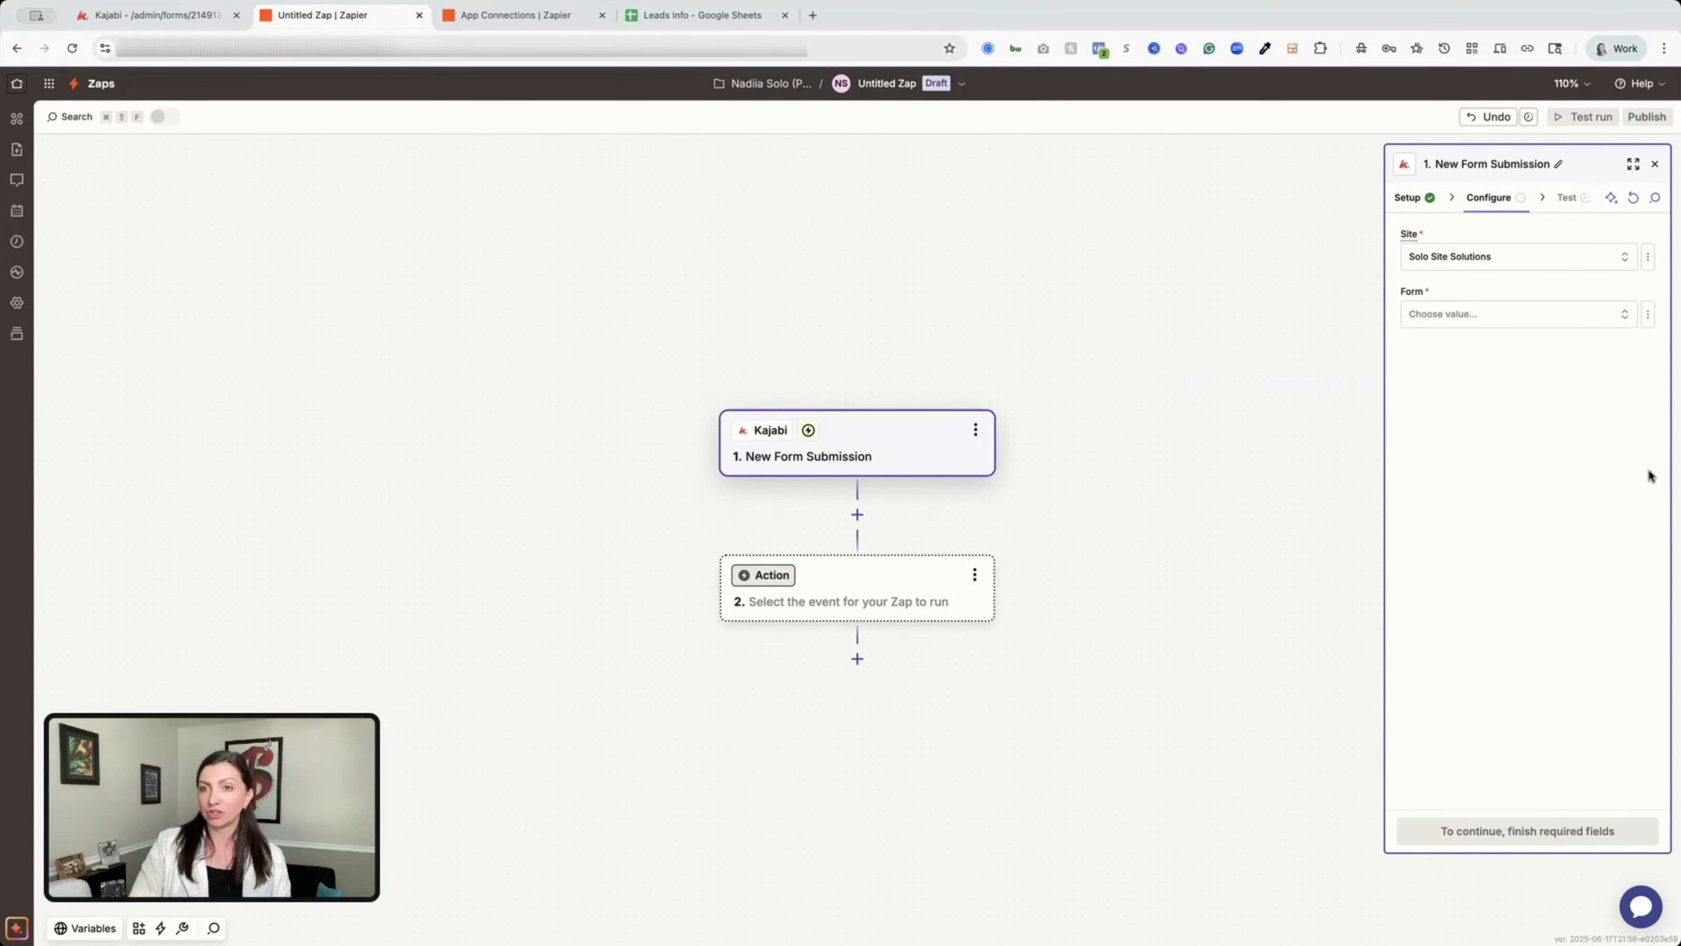
left_click(1564, 843)
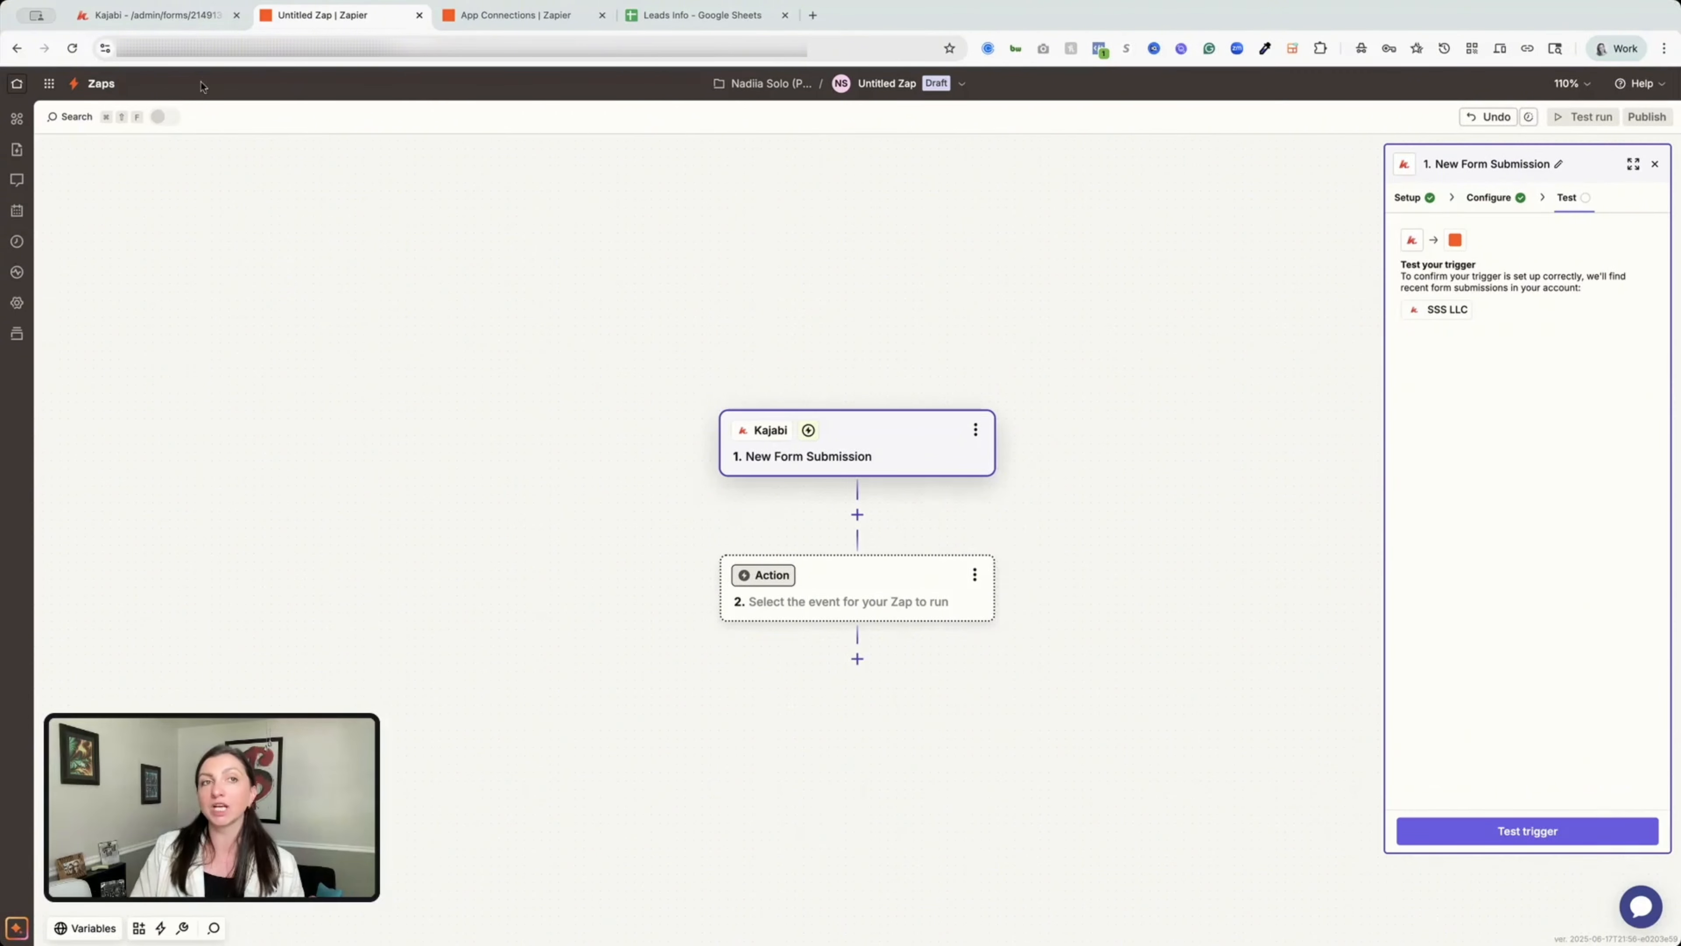
Open the Lead Info form preview and enter the contact's name and email.
left_click(180, 20)
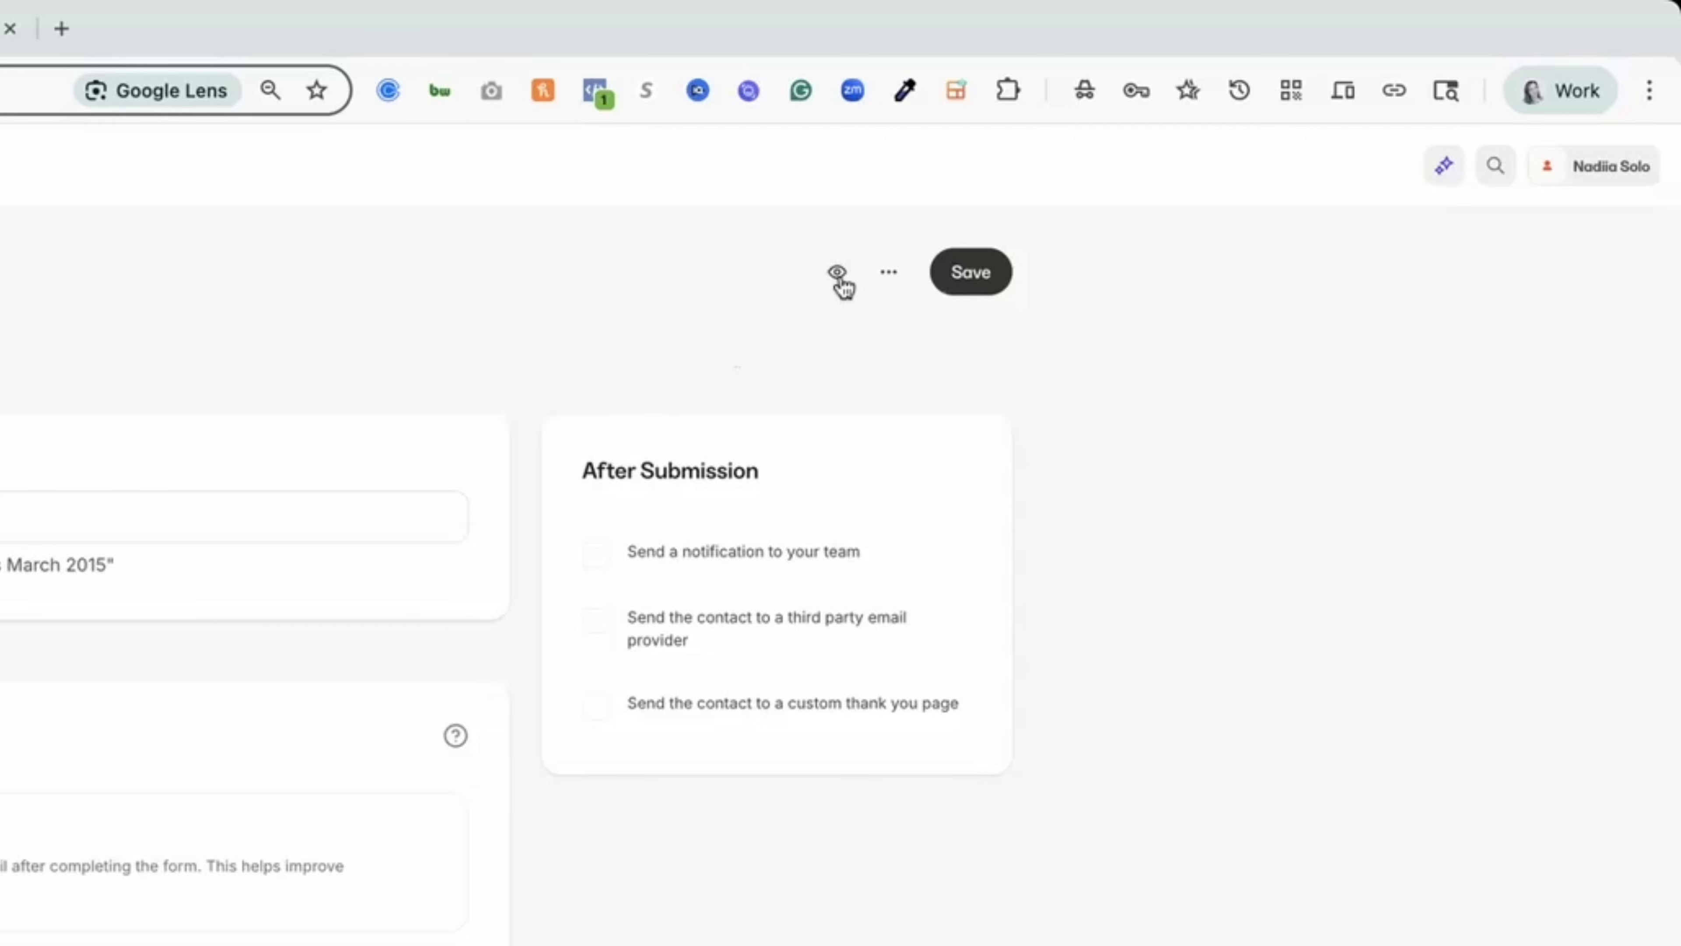
left_click(837, 272)
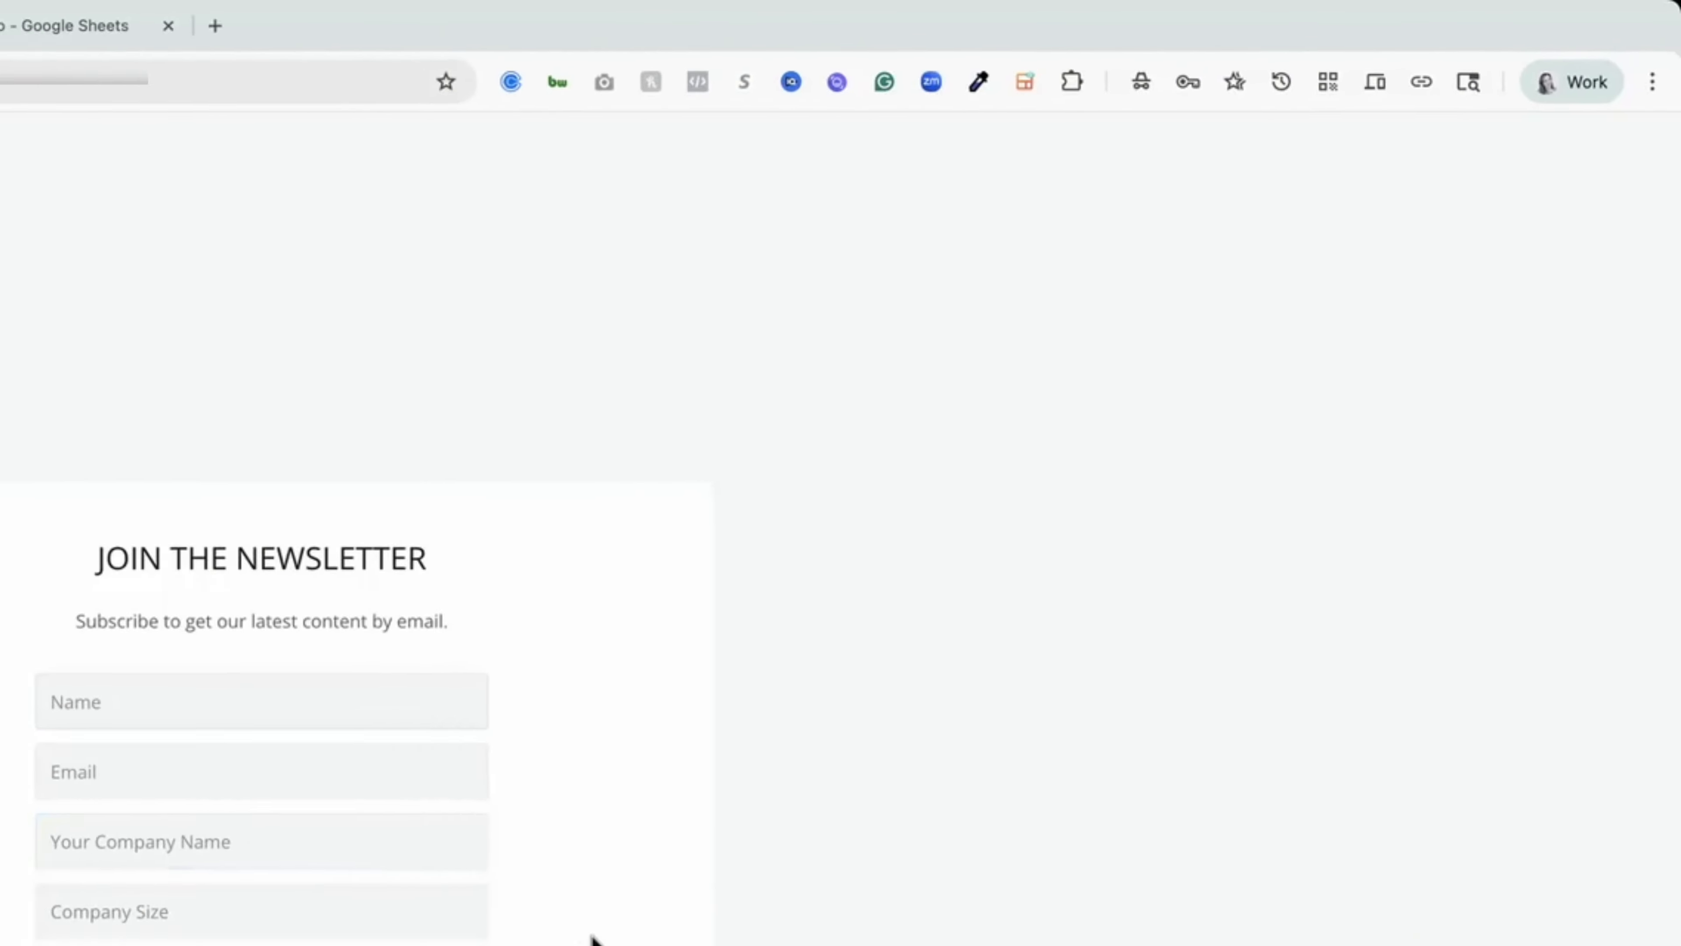
left_click(291, 705)
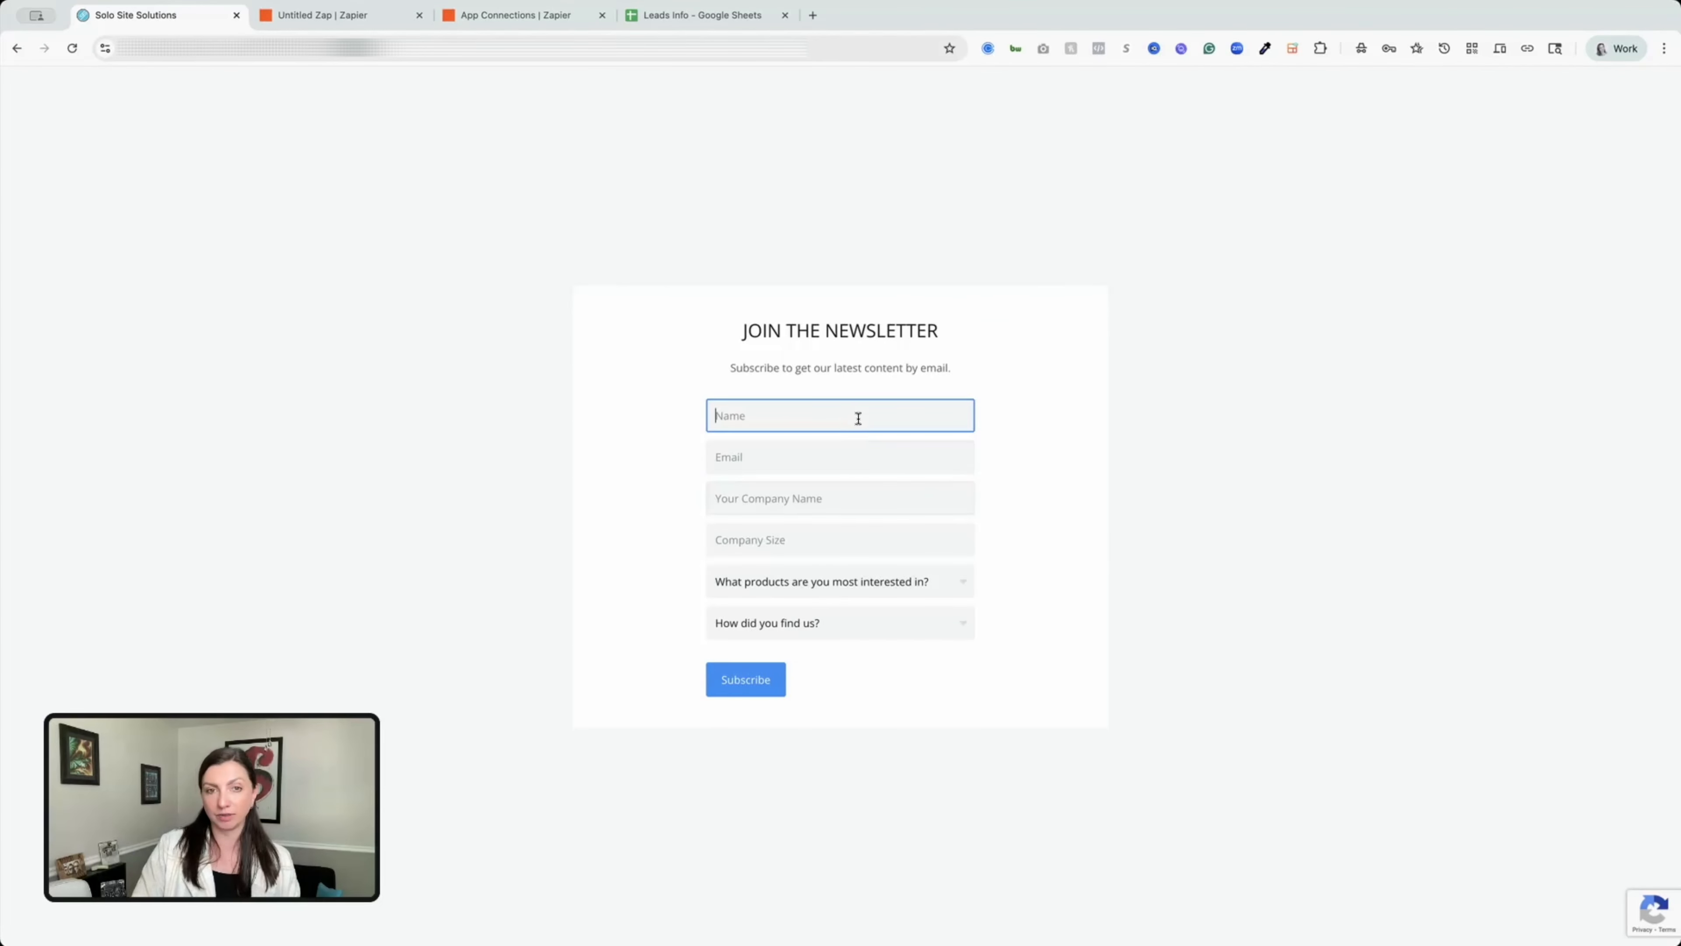
key("Tab")
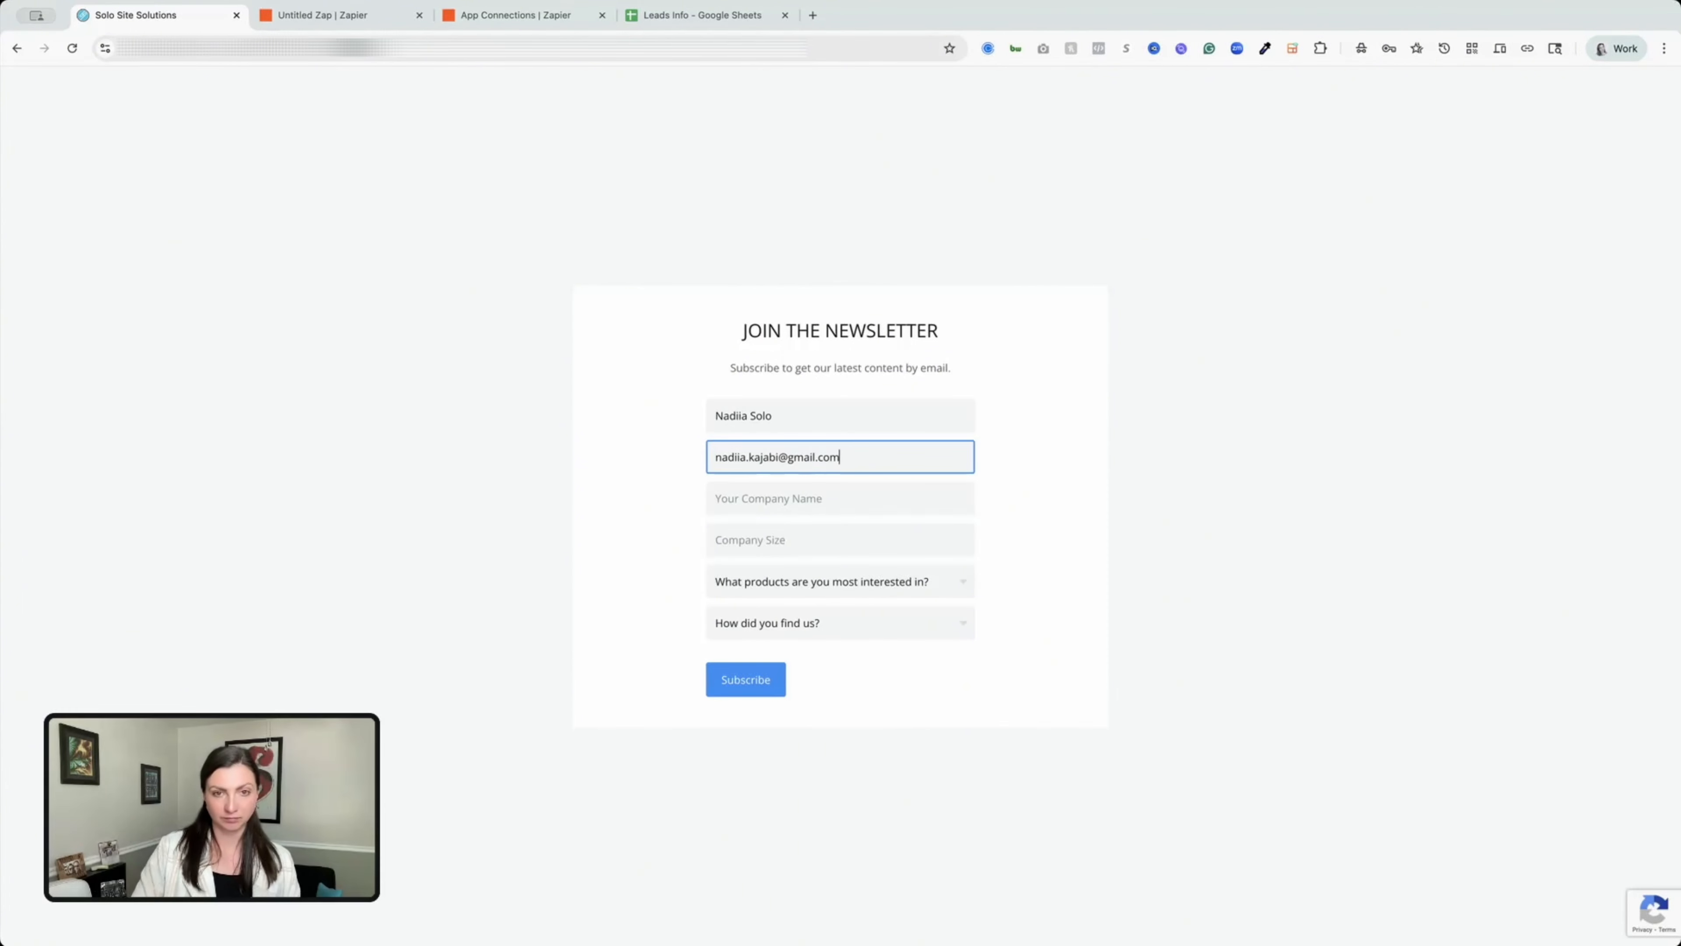
Fill in company Best Company Ever, size 15, Coaching Program and Facebook, then submit.
key("Tab")
type("Best Company Ever")
left_click(754, 540)
type("15")
left_click(775, 581)
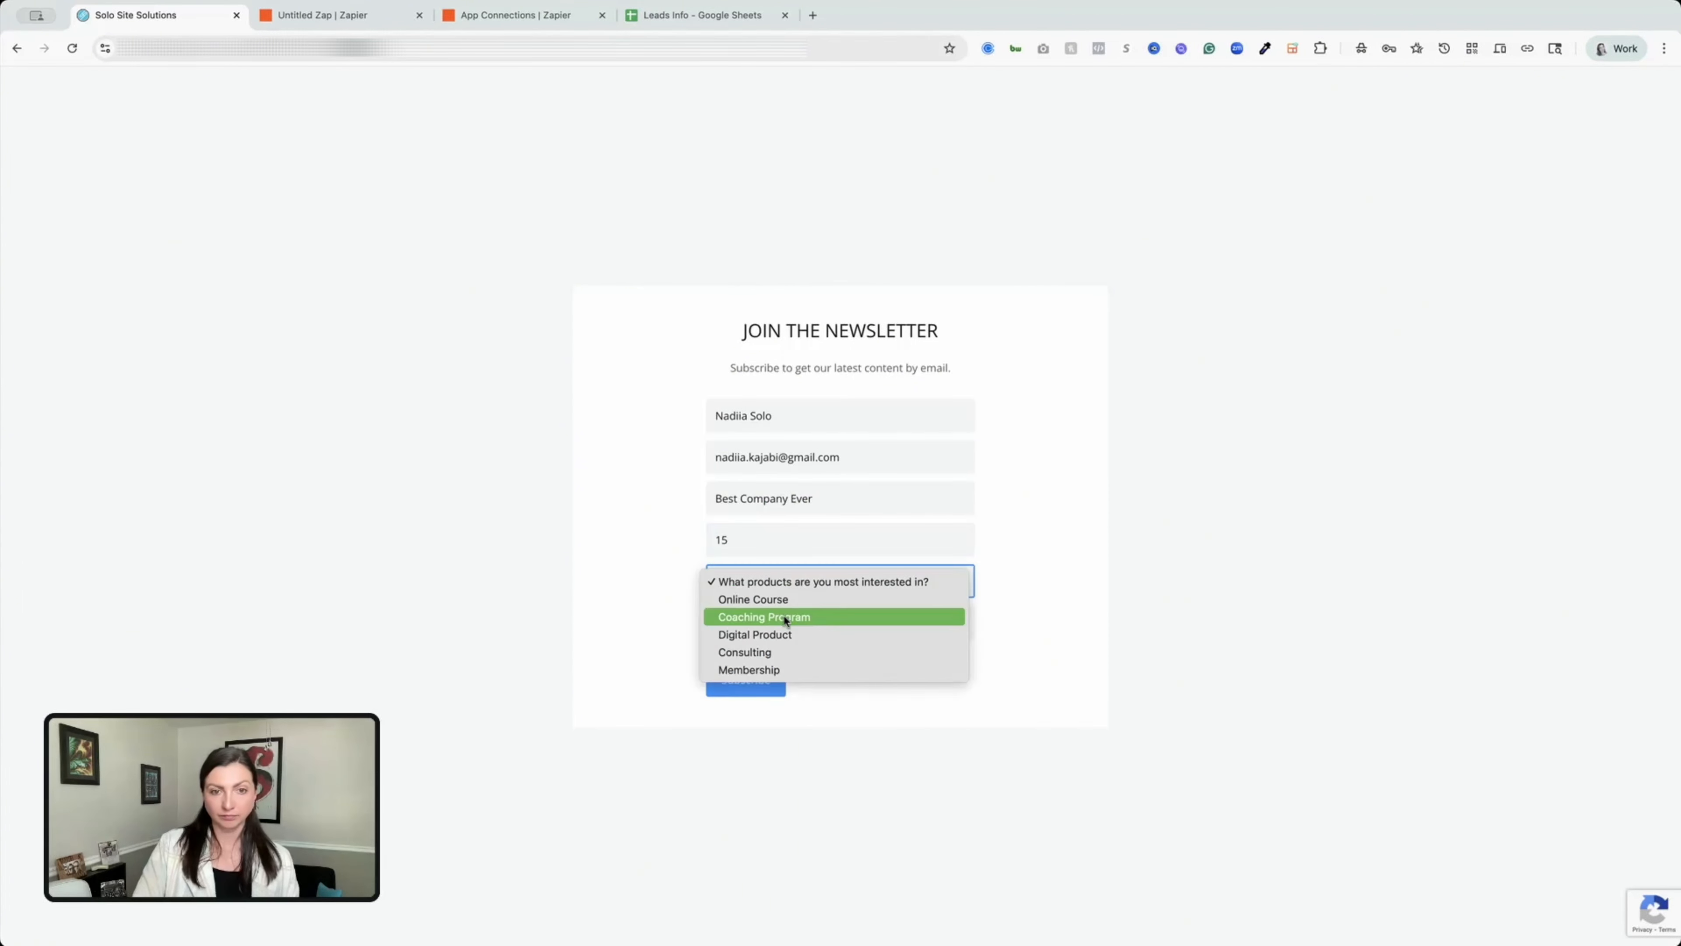
left_click(784, 617)
left_click(784, 623)
left_click(784, 641)
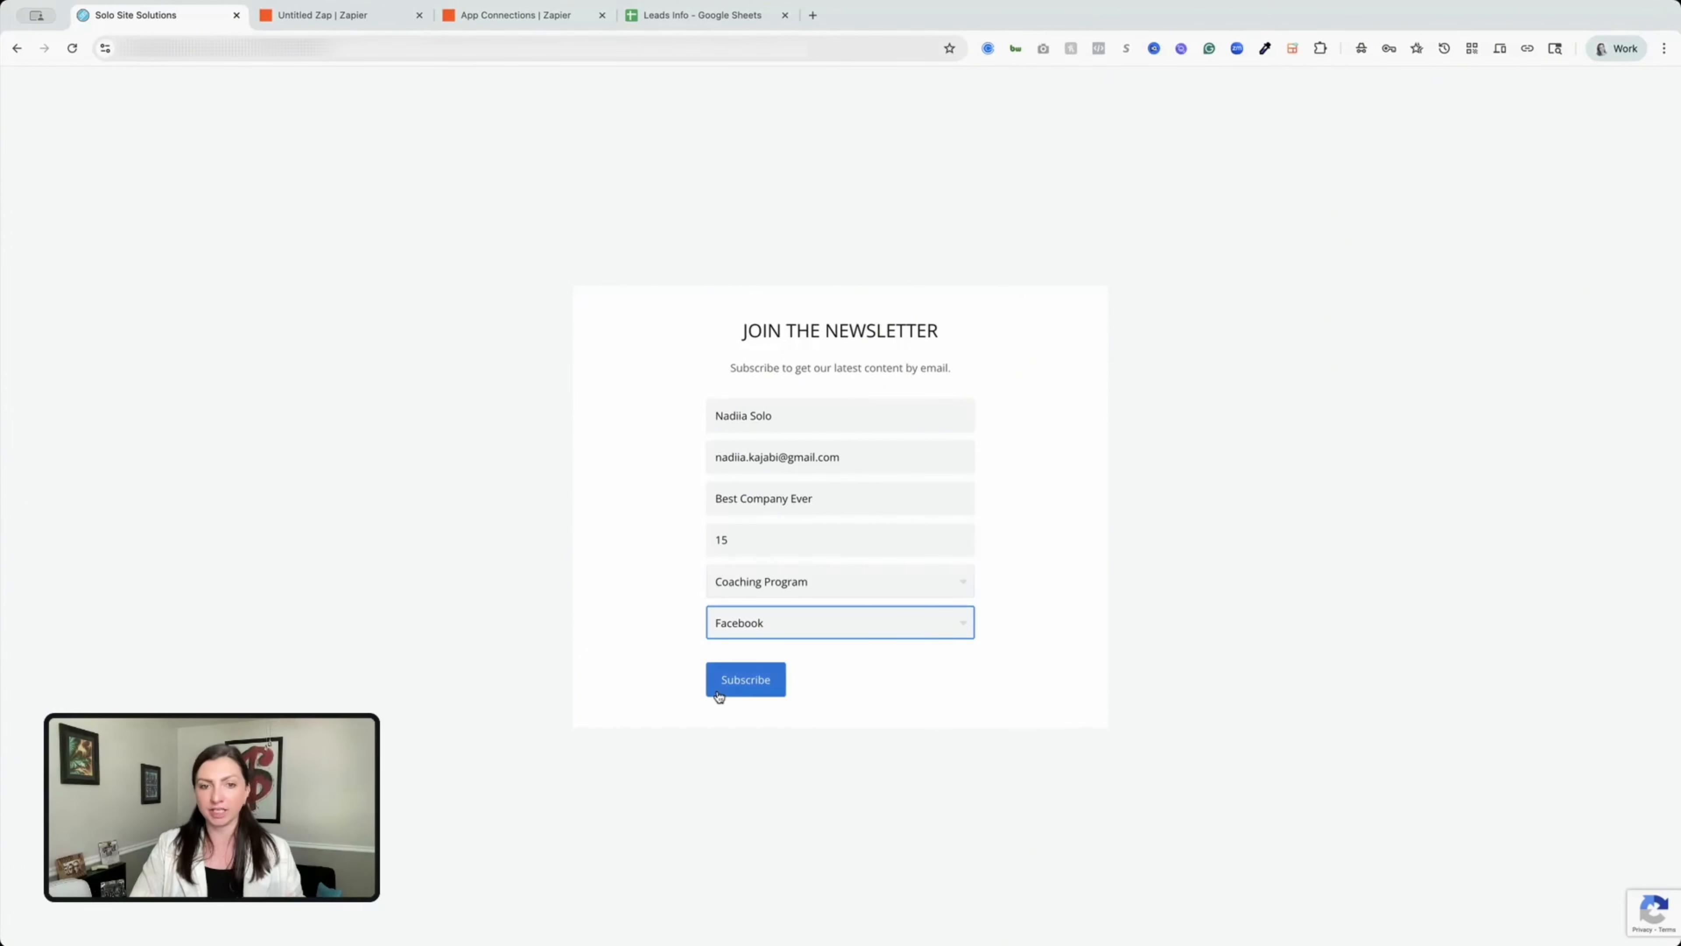
left_click(731, 680)
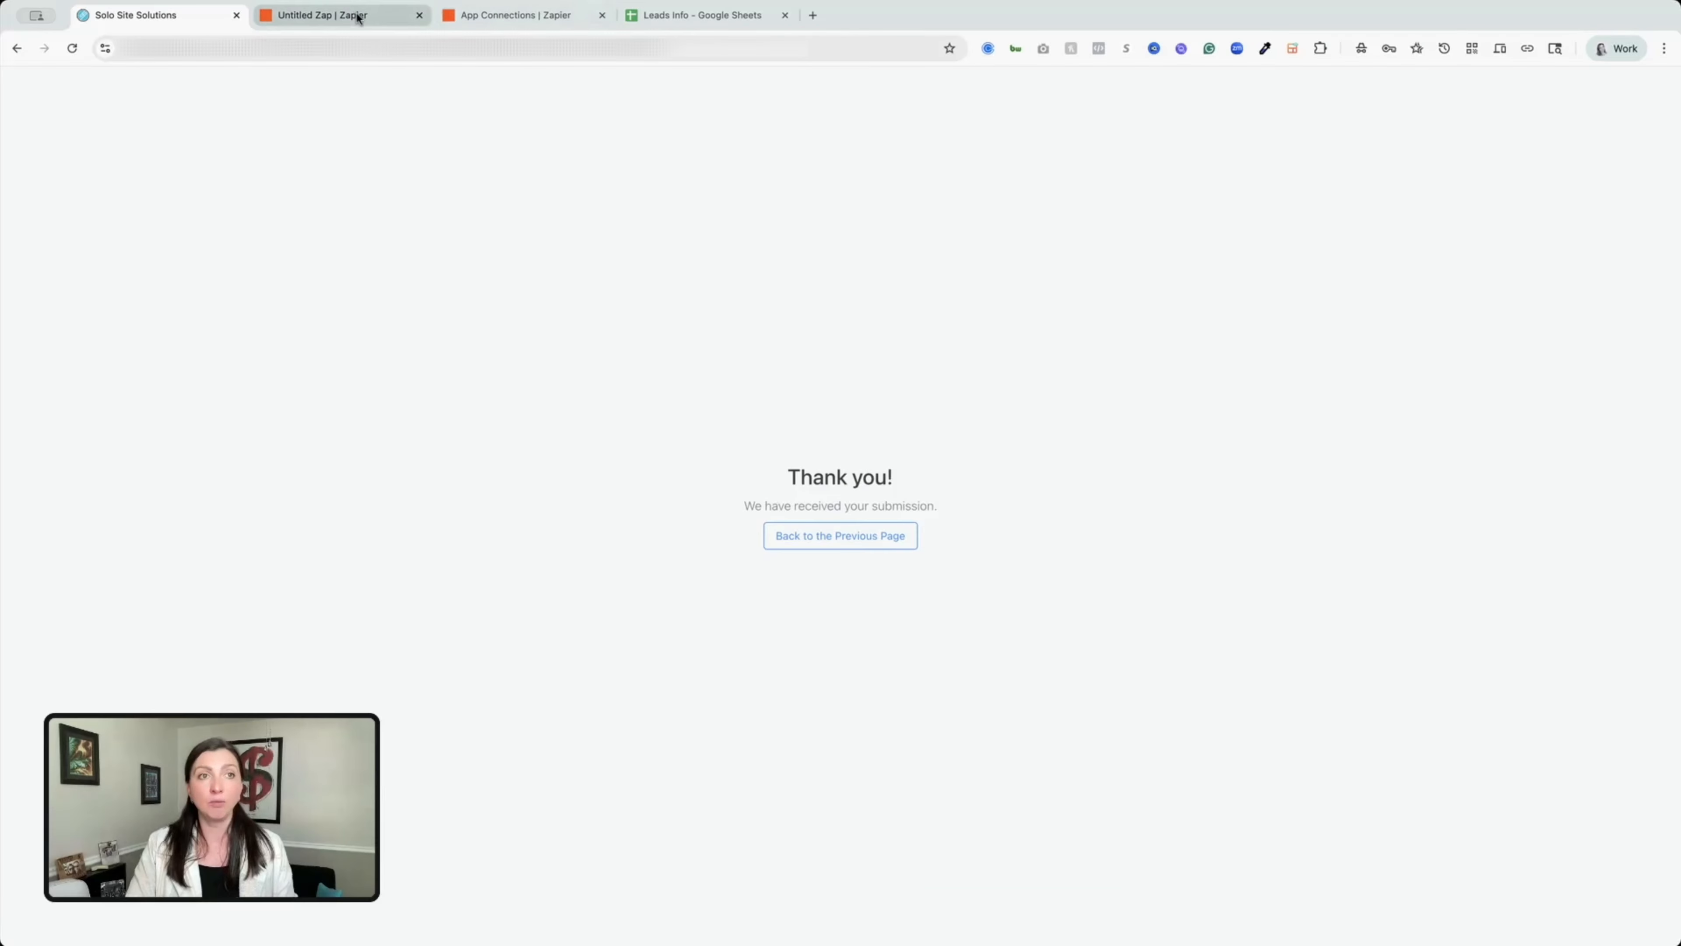
Run the trigger test twice until Form Submission A with Best Company Ever loads.
left_click(357, 16)
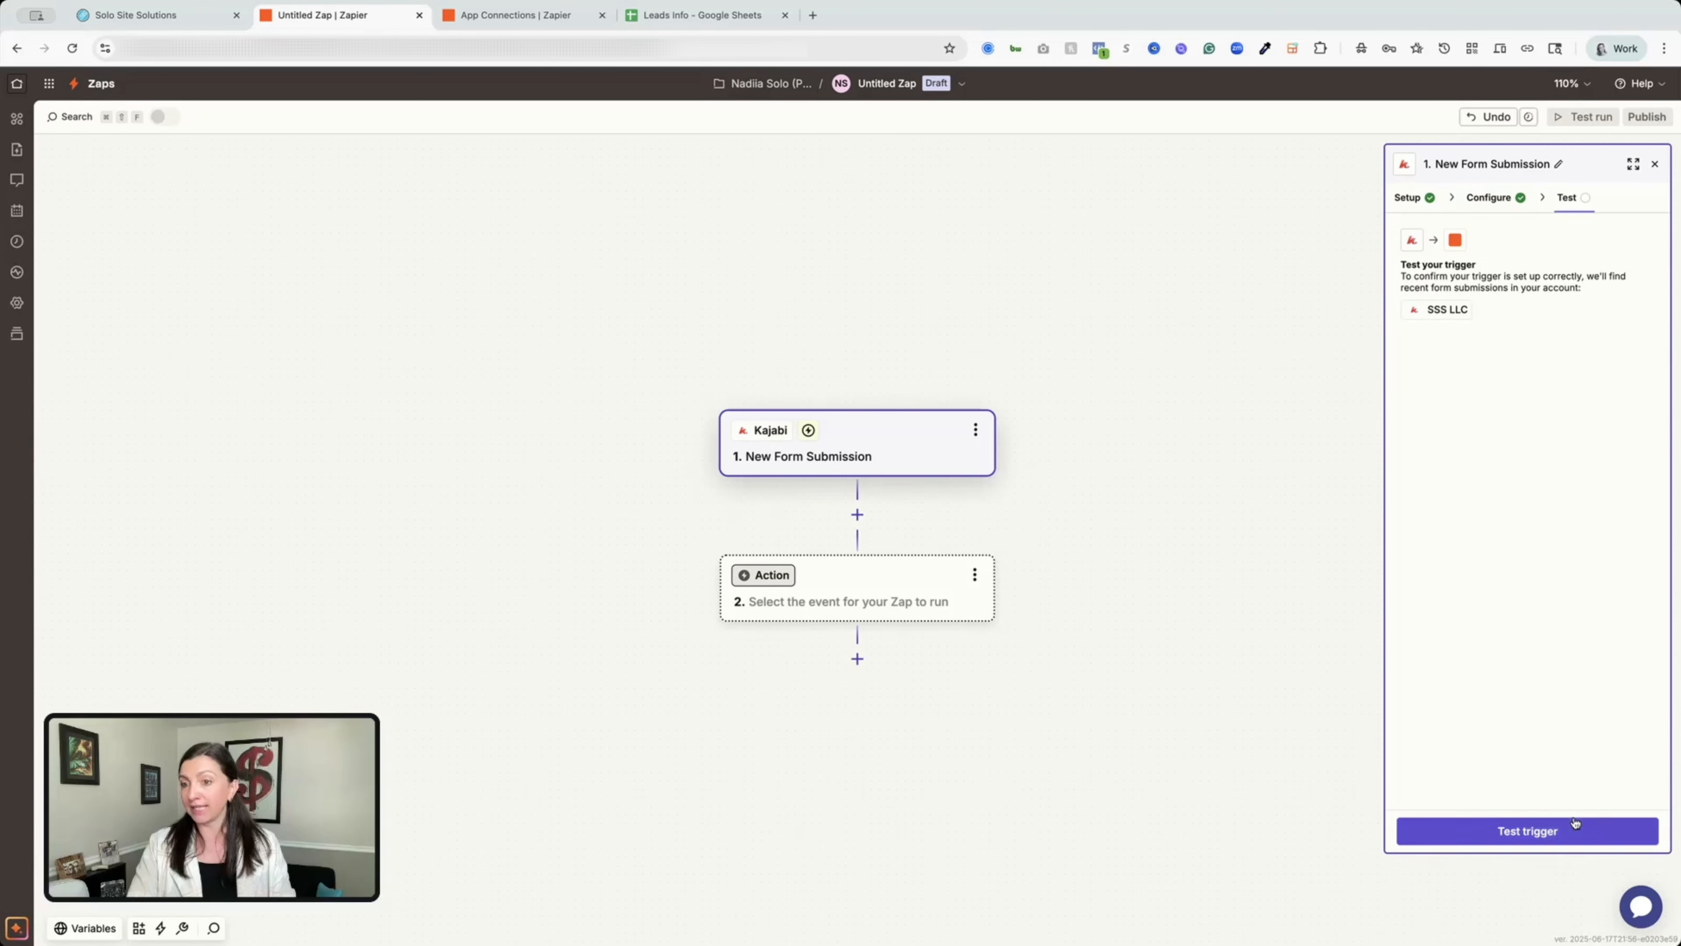
left_click(1587, 839)
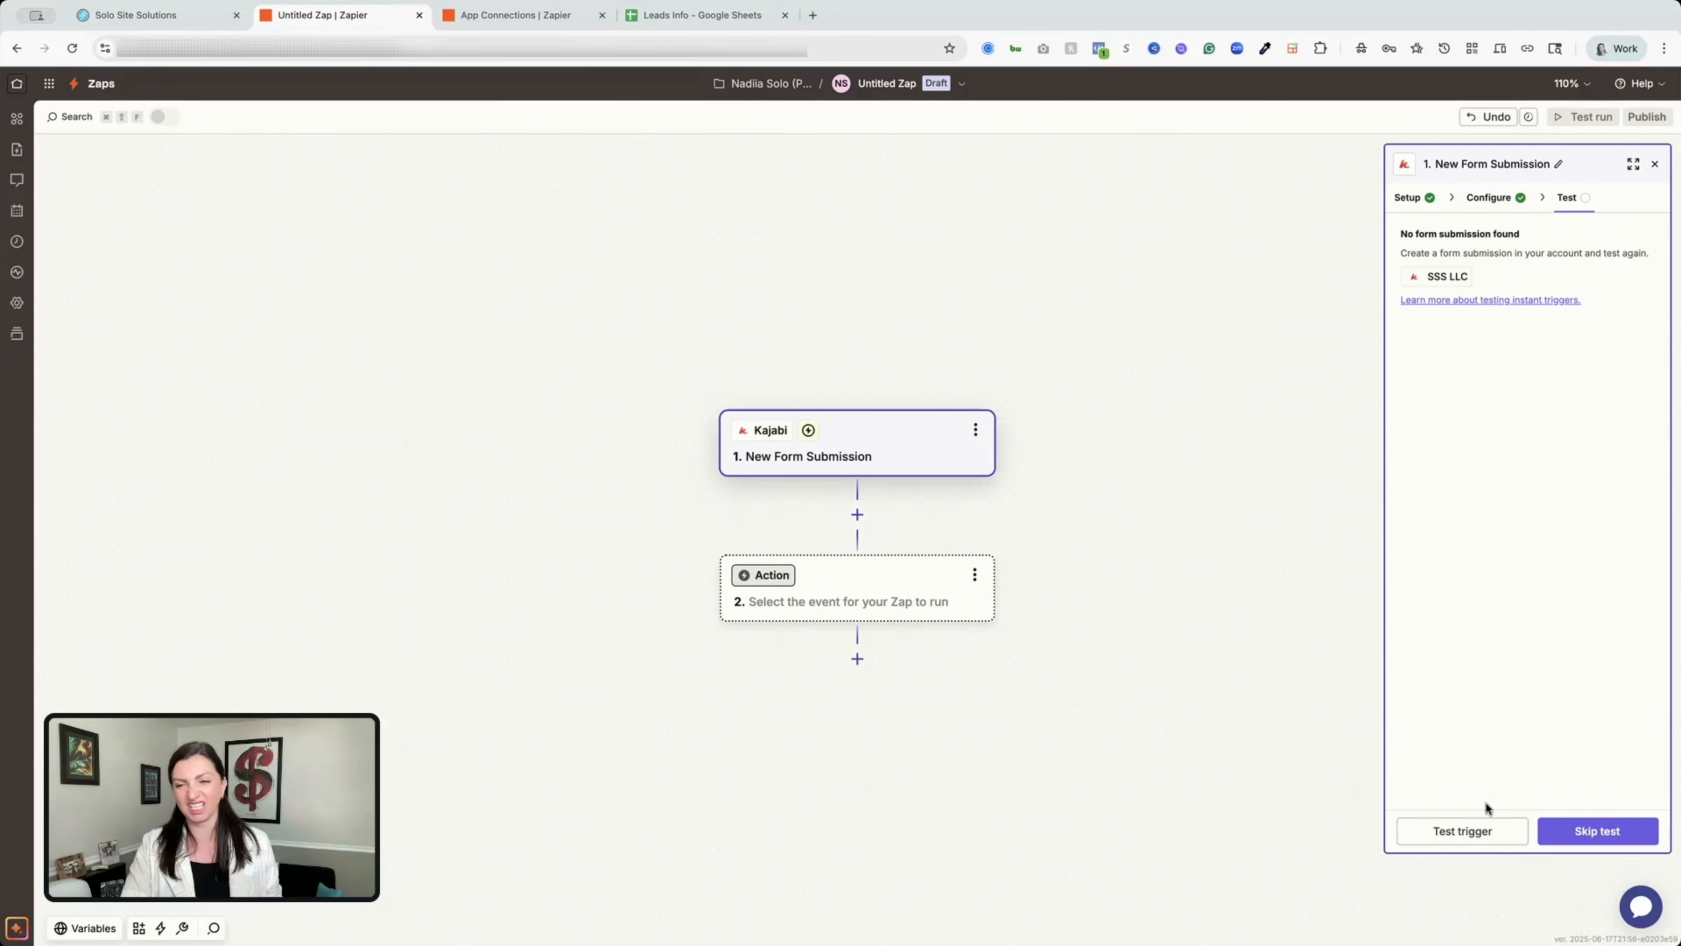
left_click(1495, 832)
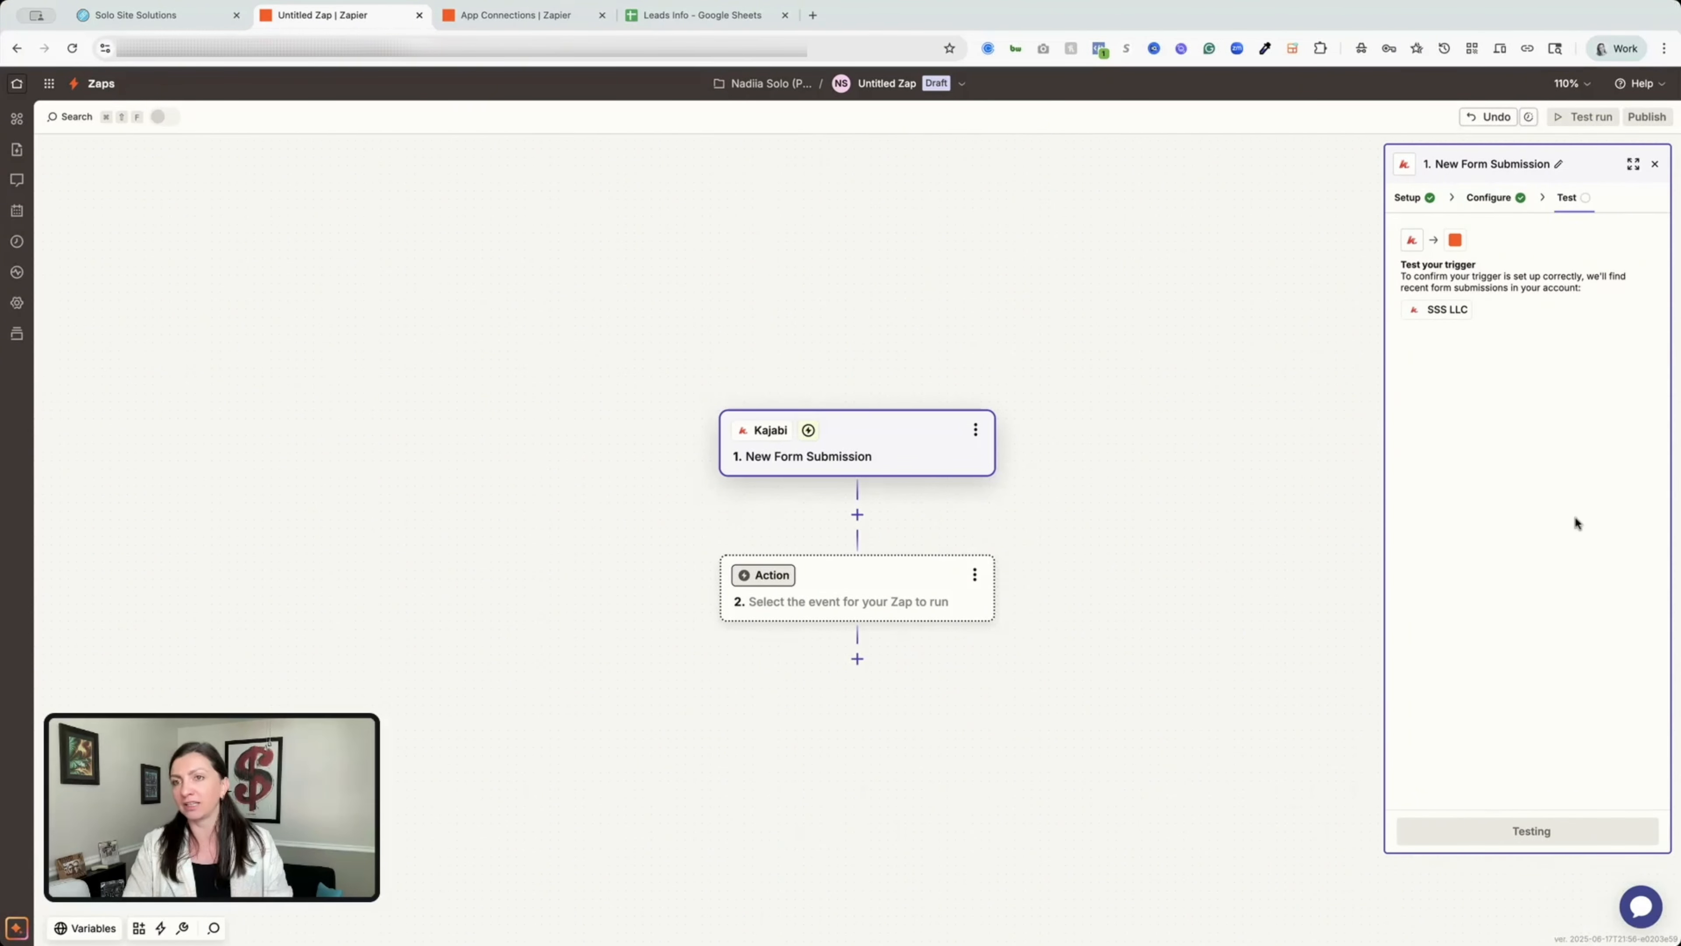
mouse_move(1645, 376)
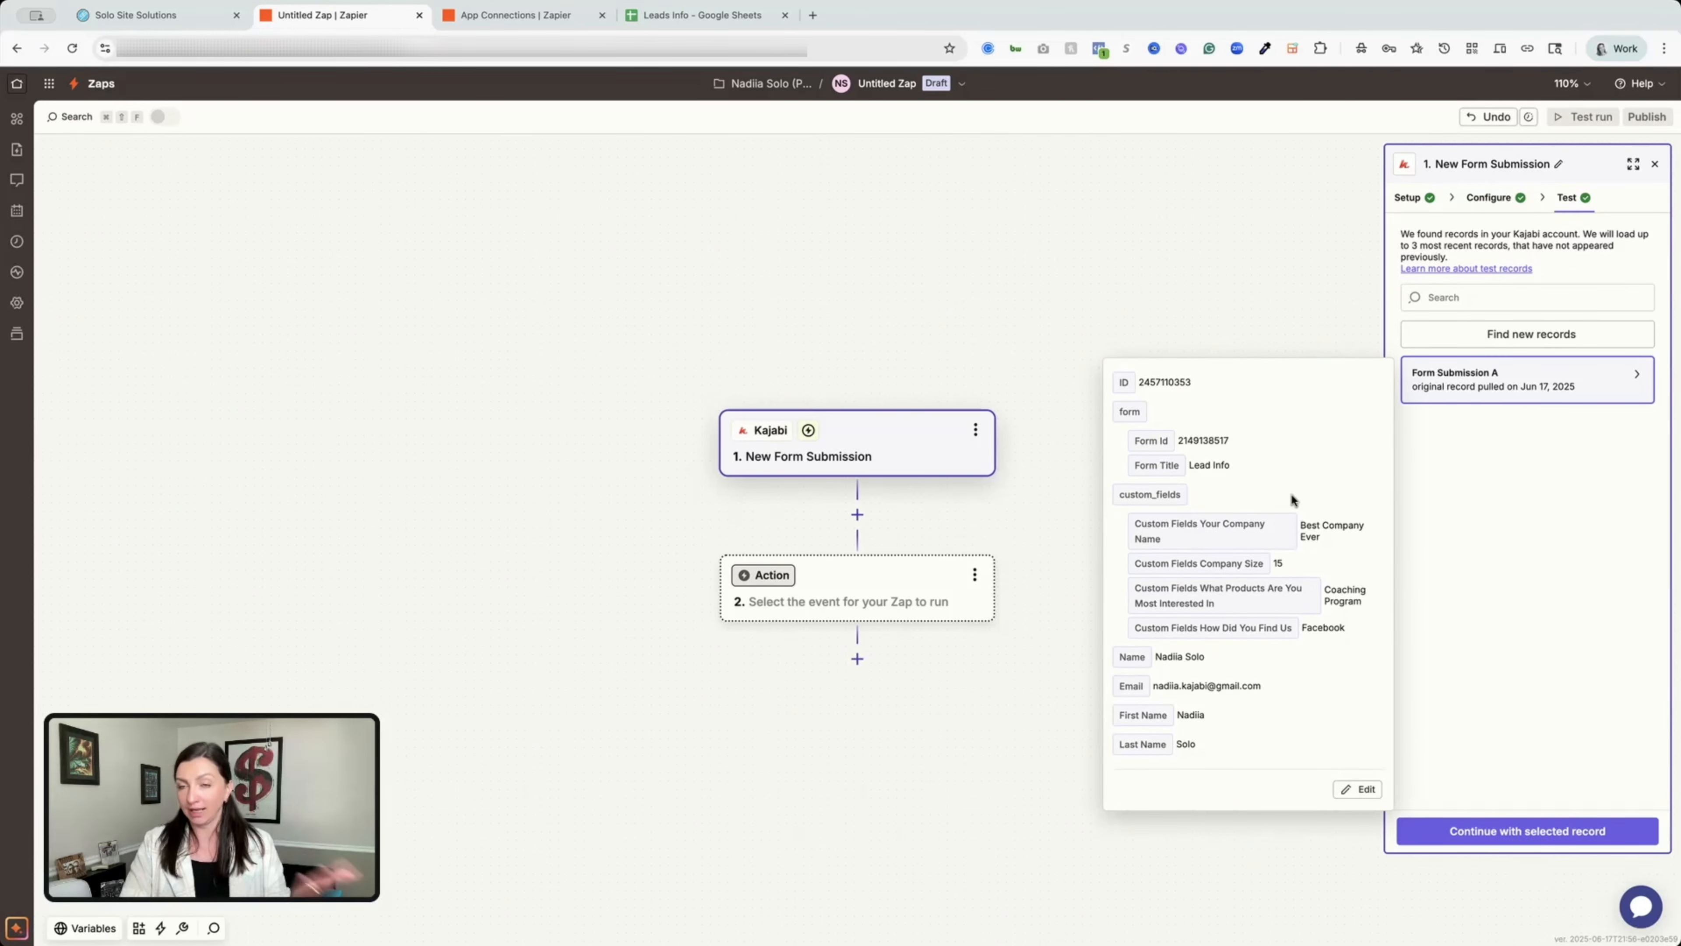
Add step 2 as Google Sheets' Create Spreadsheet Row on the connected Google Sheets account.
left_click(1566, 832)
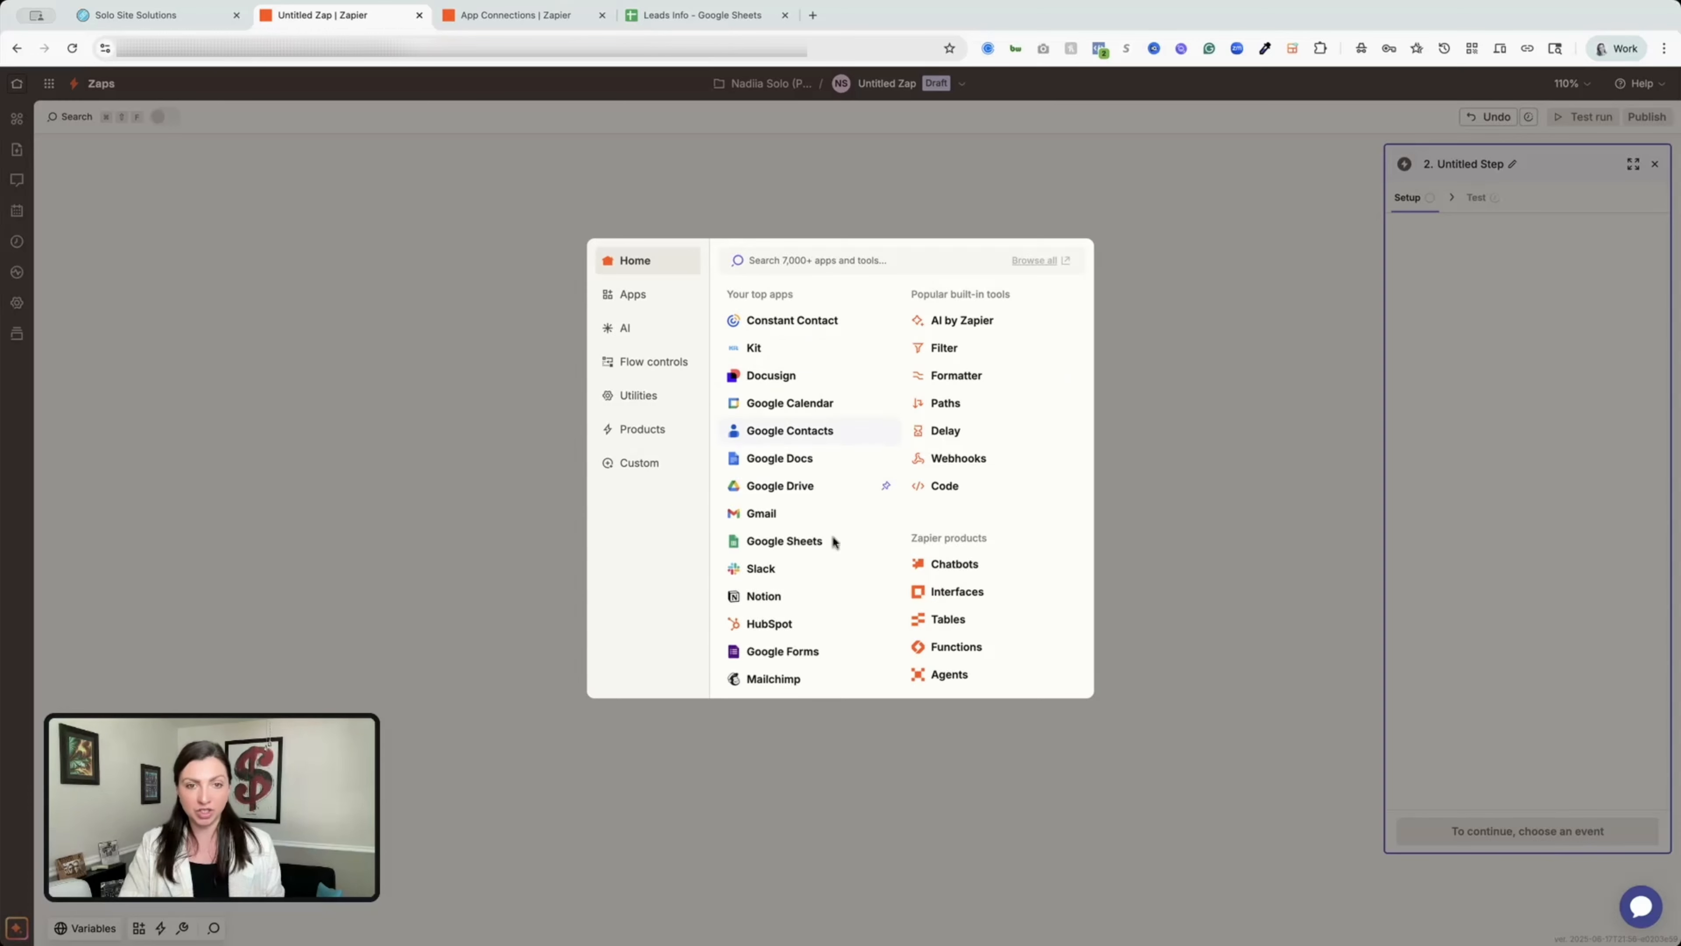
left_click(782, 543)
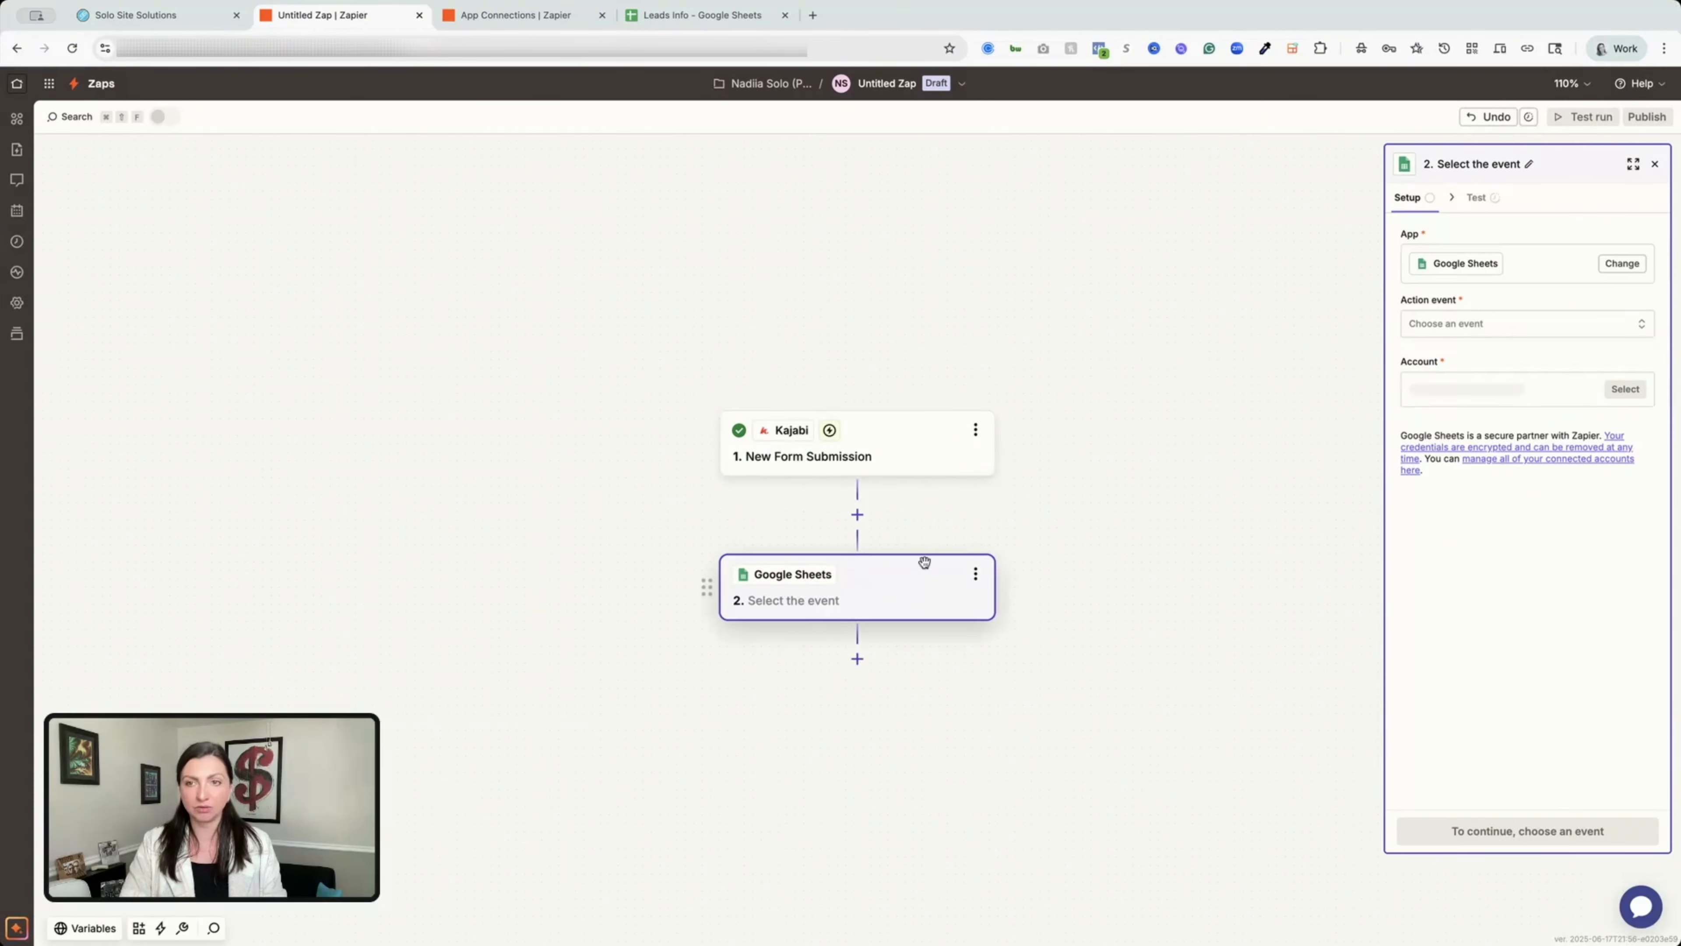
left_click(1531, 324)
scroll(1271, 496, "down", 3)
left_click(1251, 517)
left_click(1480, 390)
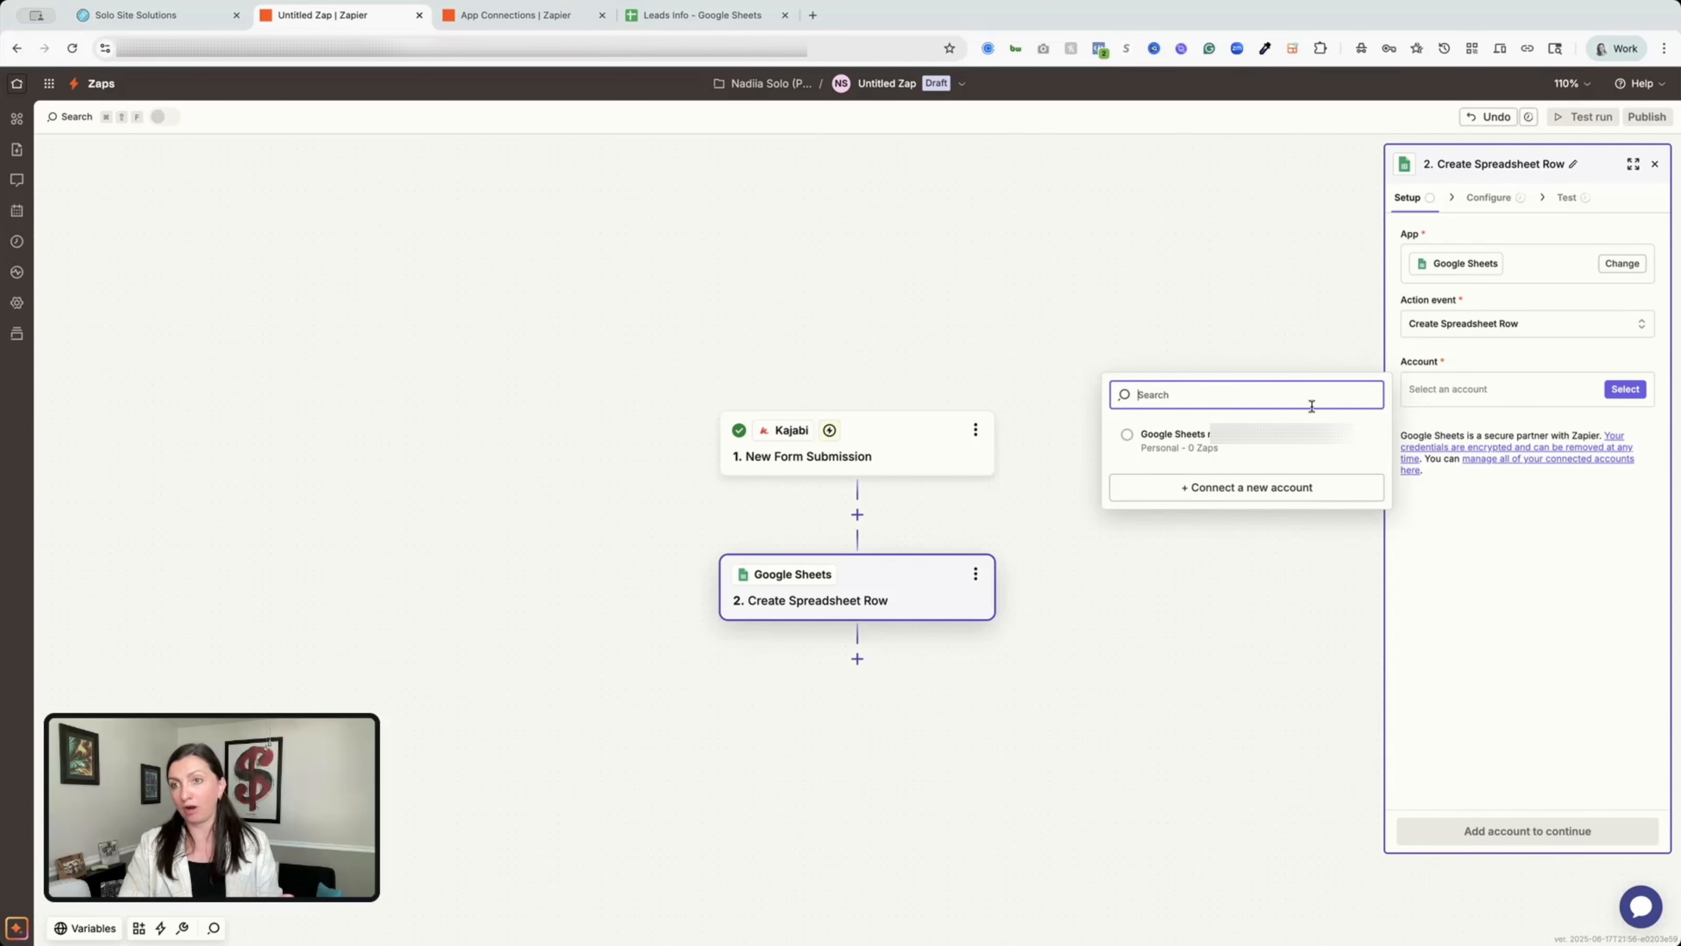
left_click(1150, 448)
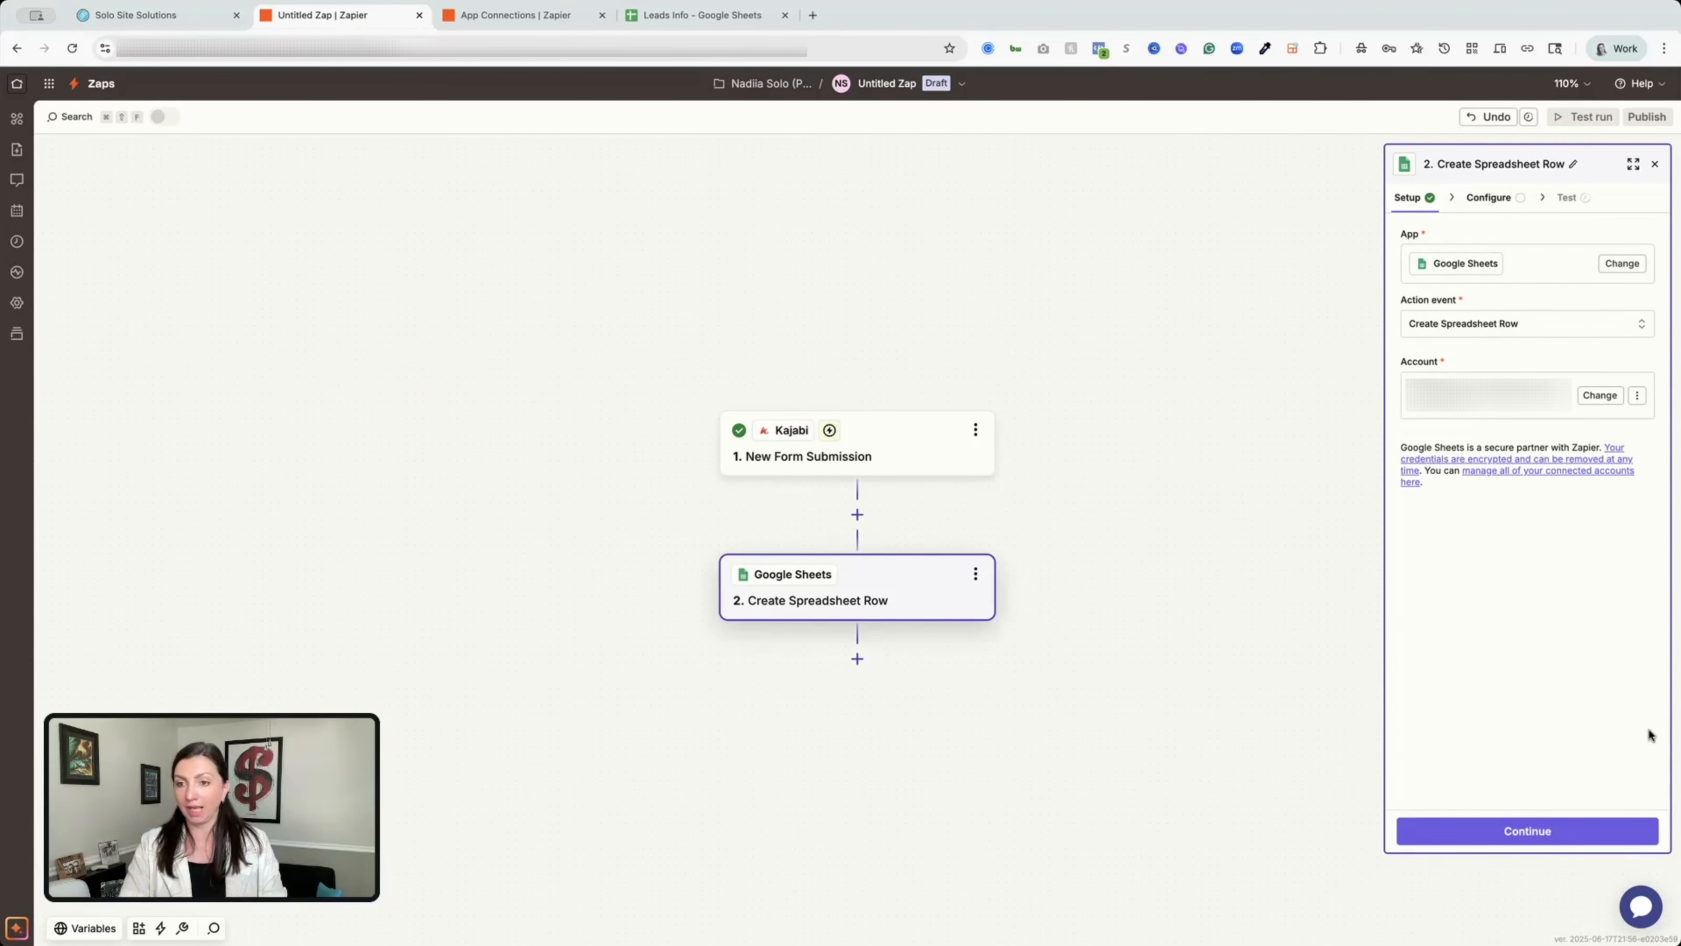
left_click(1572, 824)
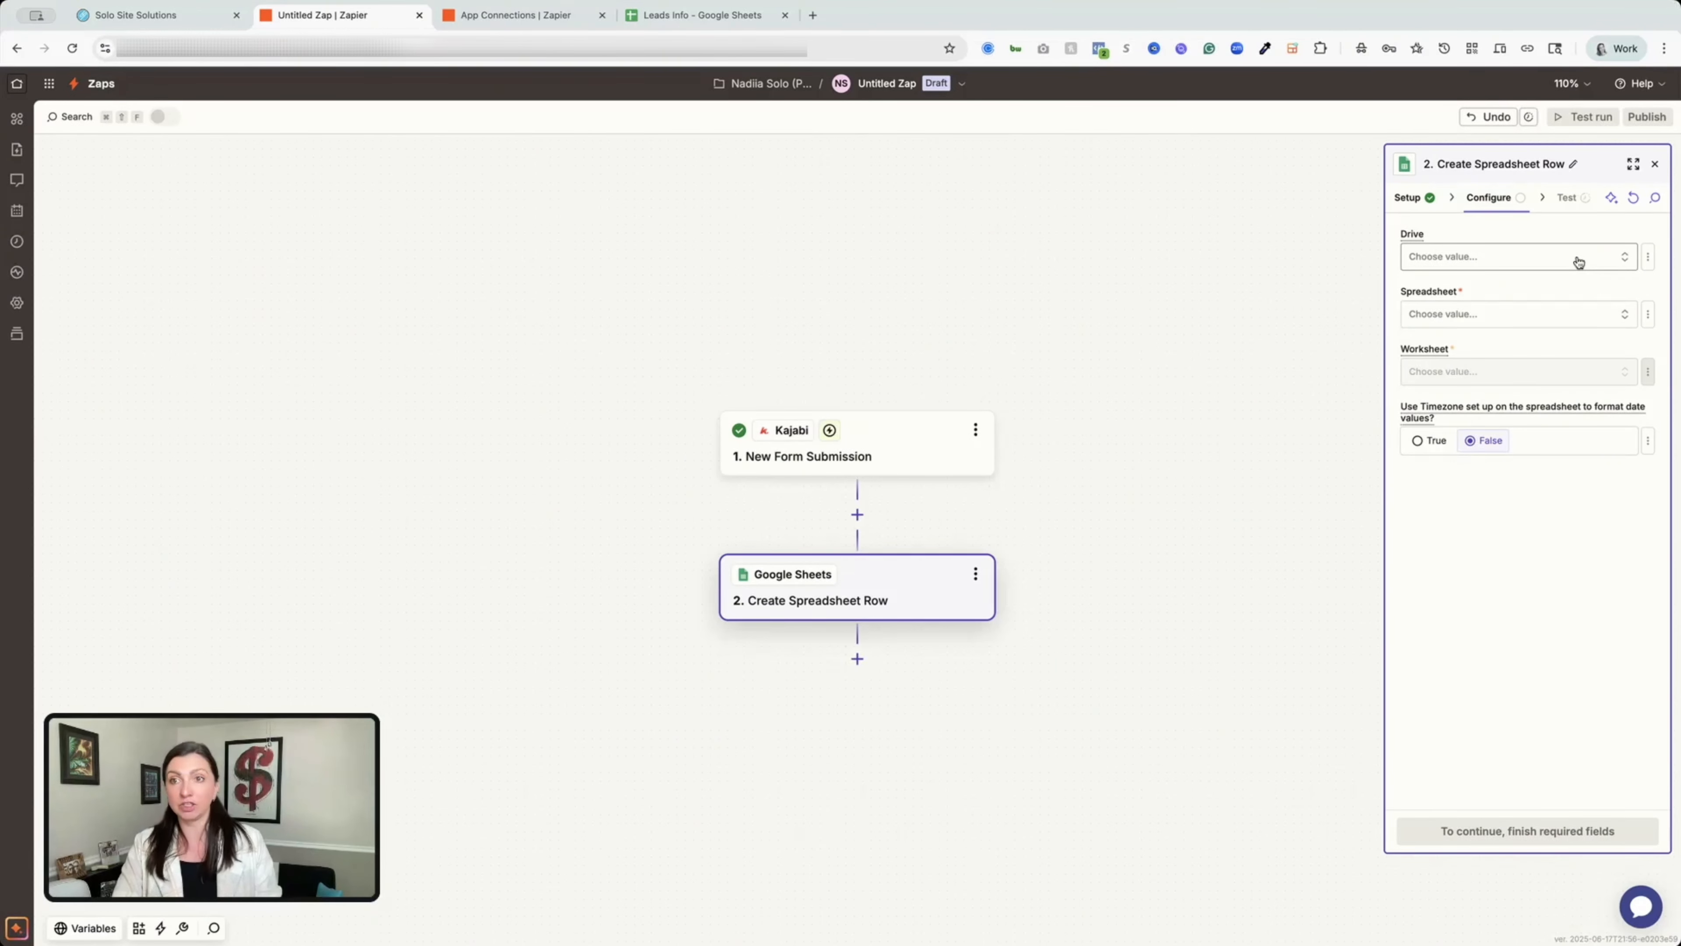
Choose My Google Drive, the Leads Info spreadsheet and the Sheet1 worksheet for the row action.
left_click(1582, 259)
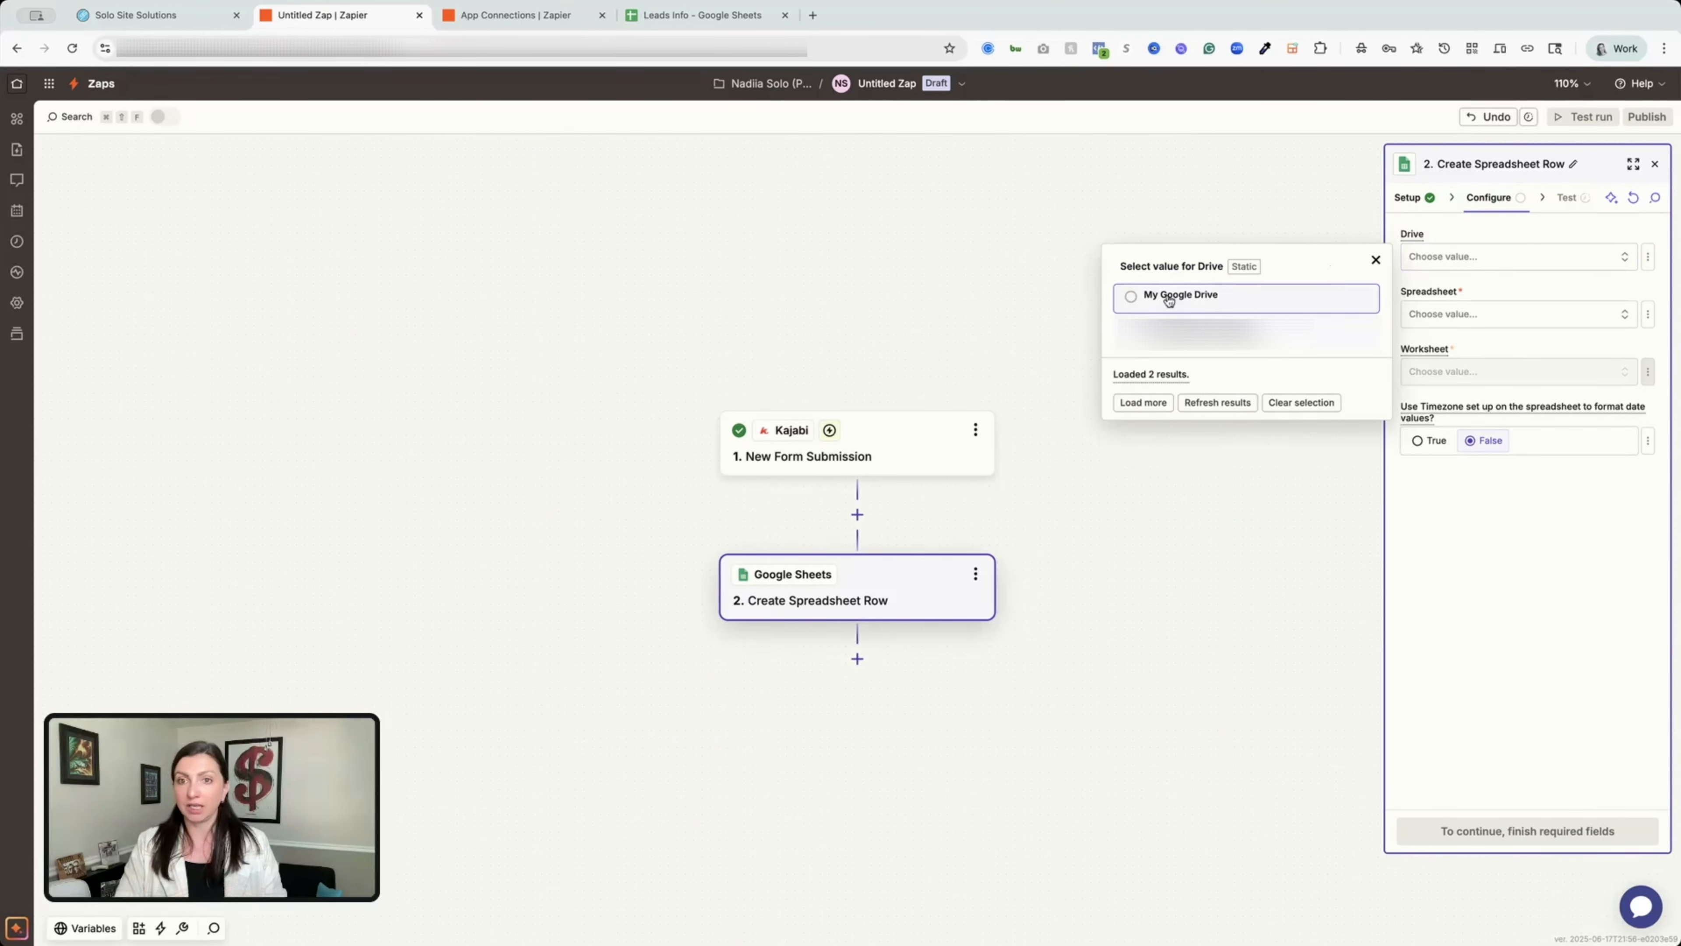
left_click(1169, 301)
left_click(1536, 316)
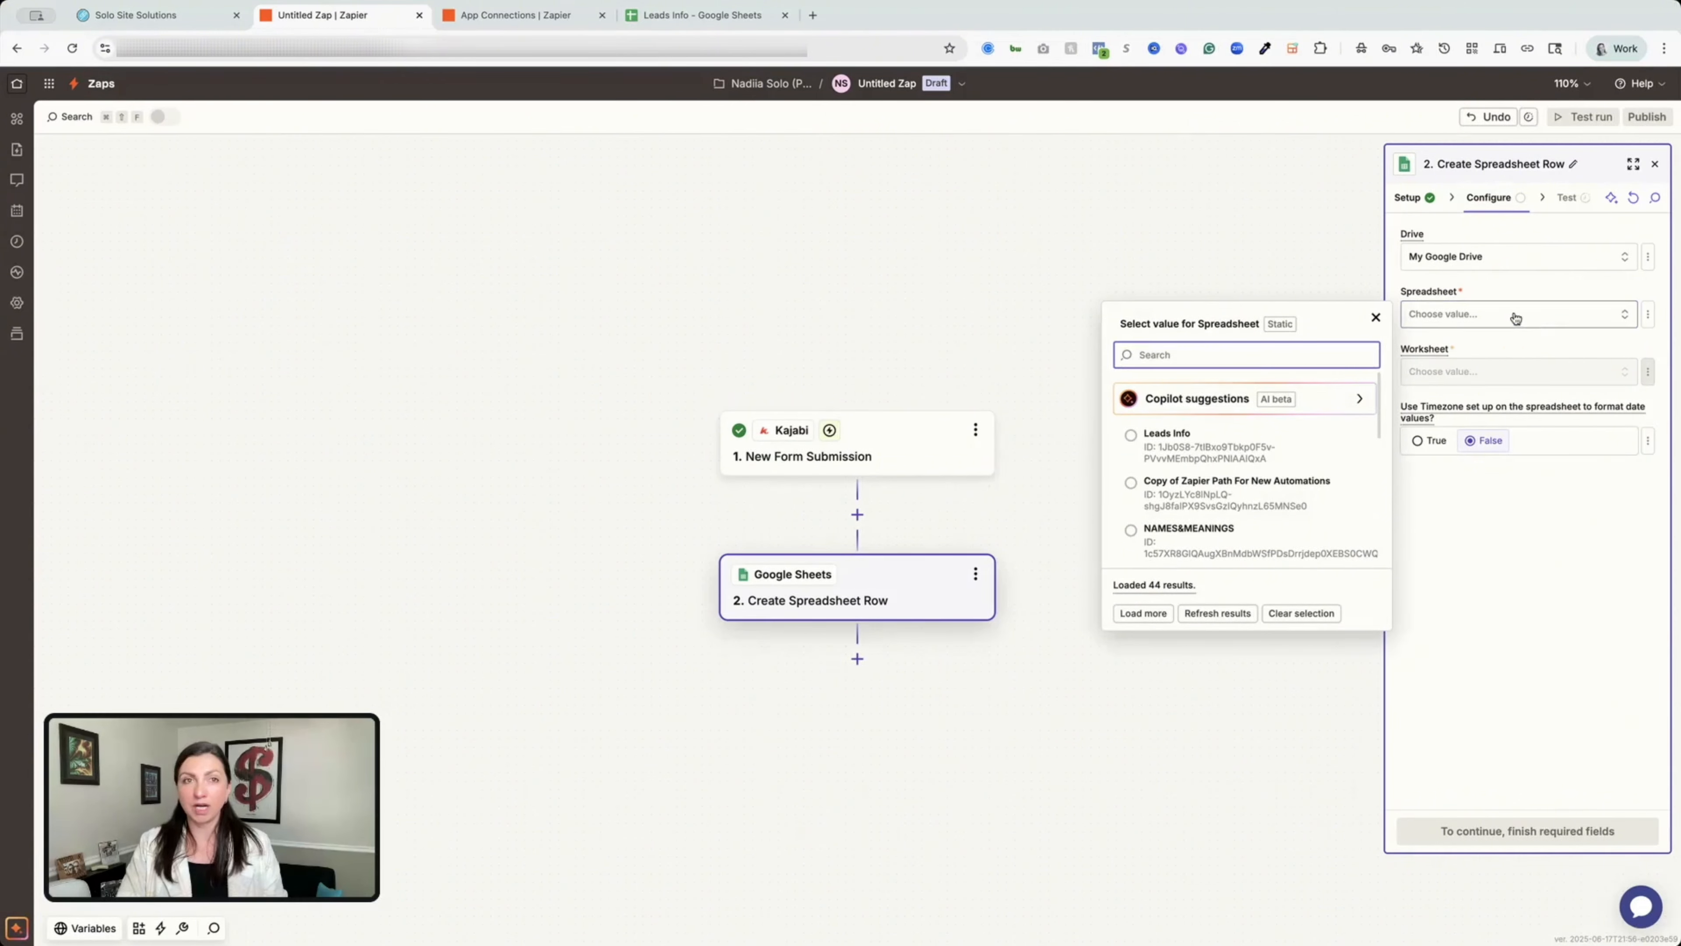
left_click(1206, 437)
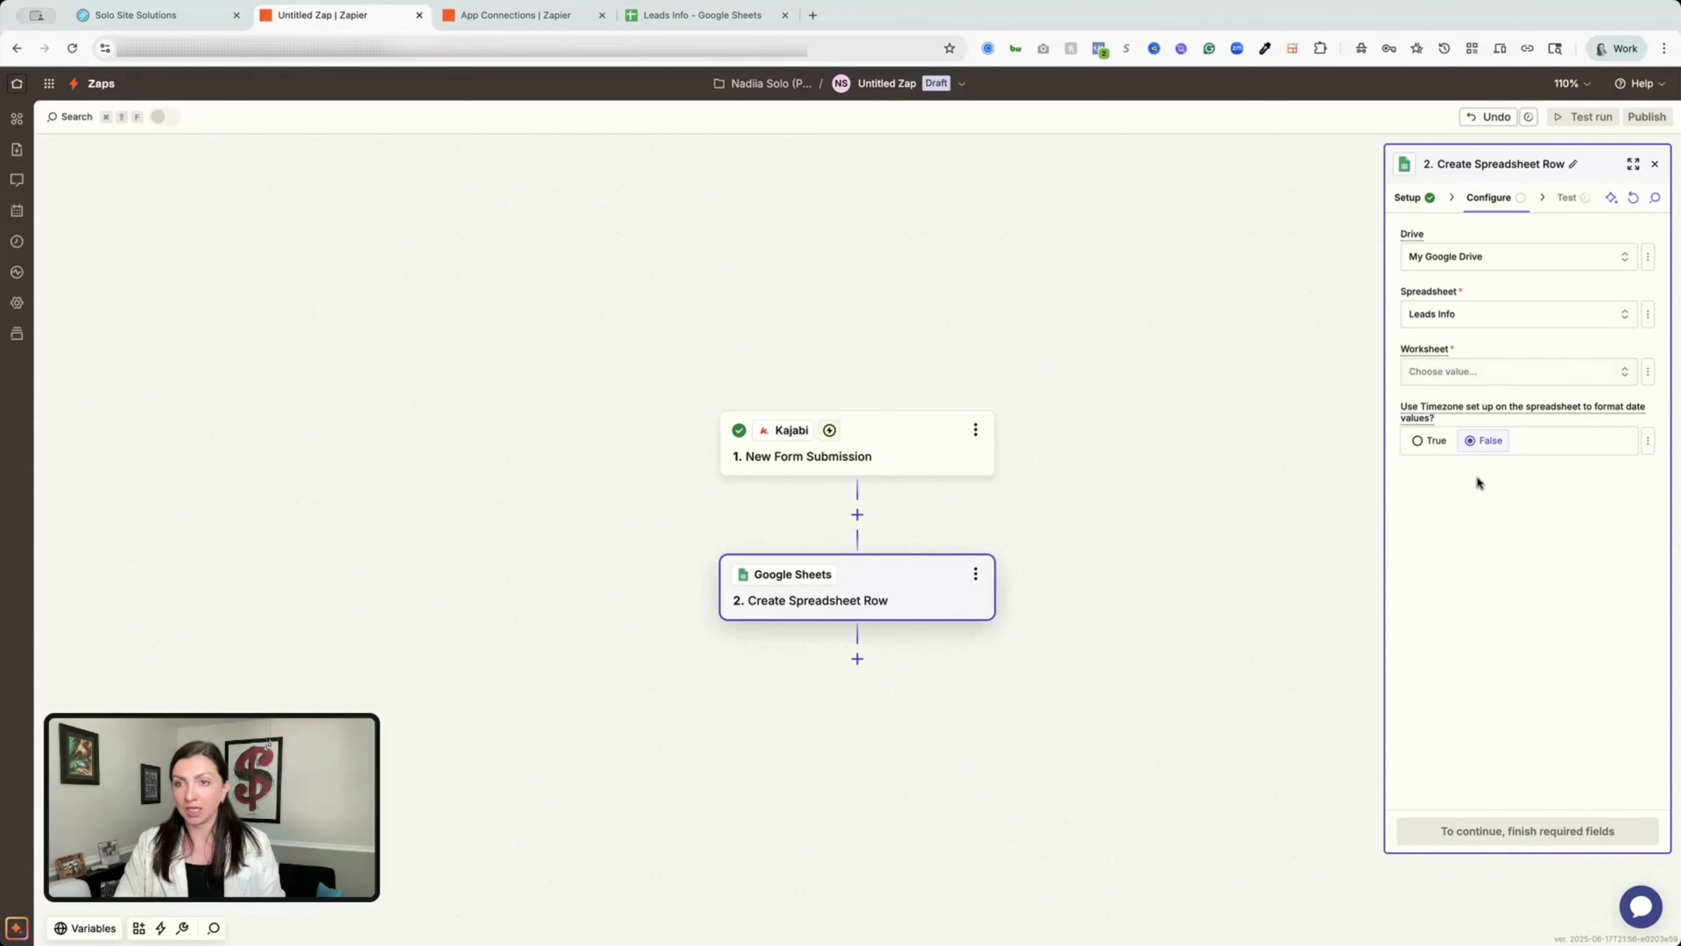
left_click(1515, 376)
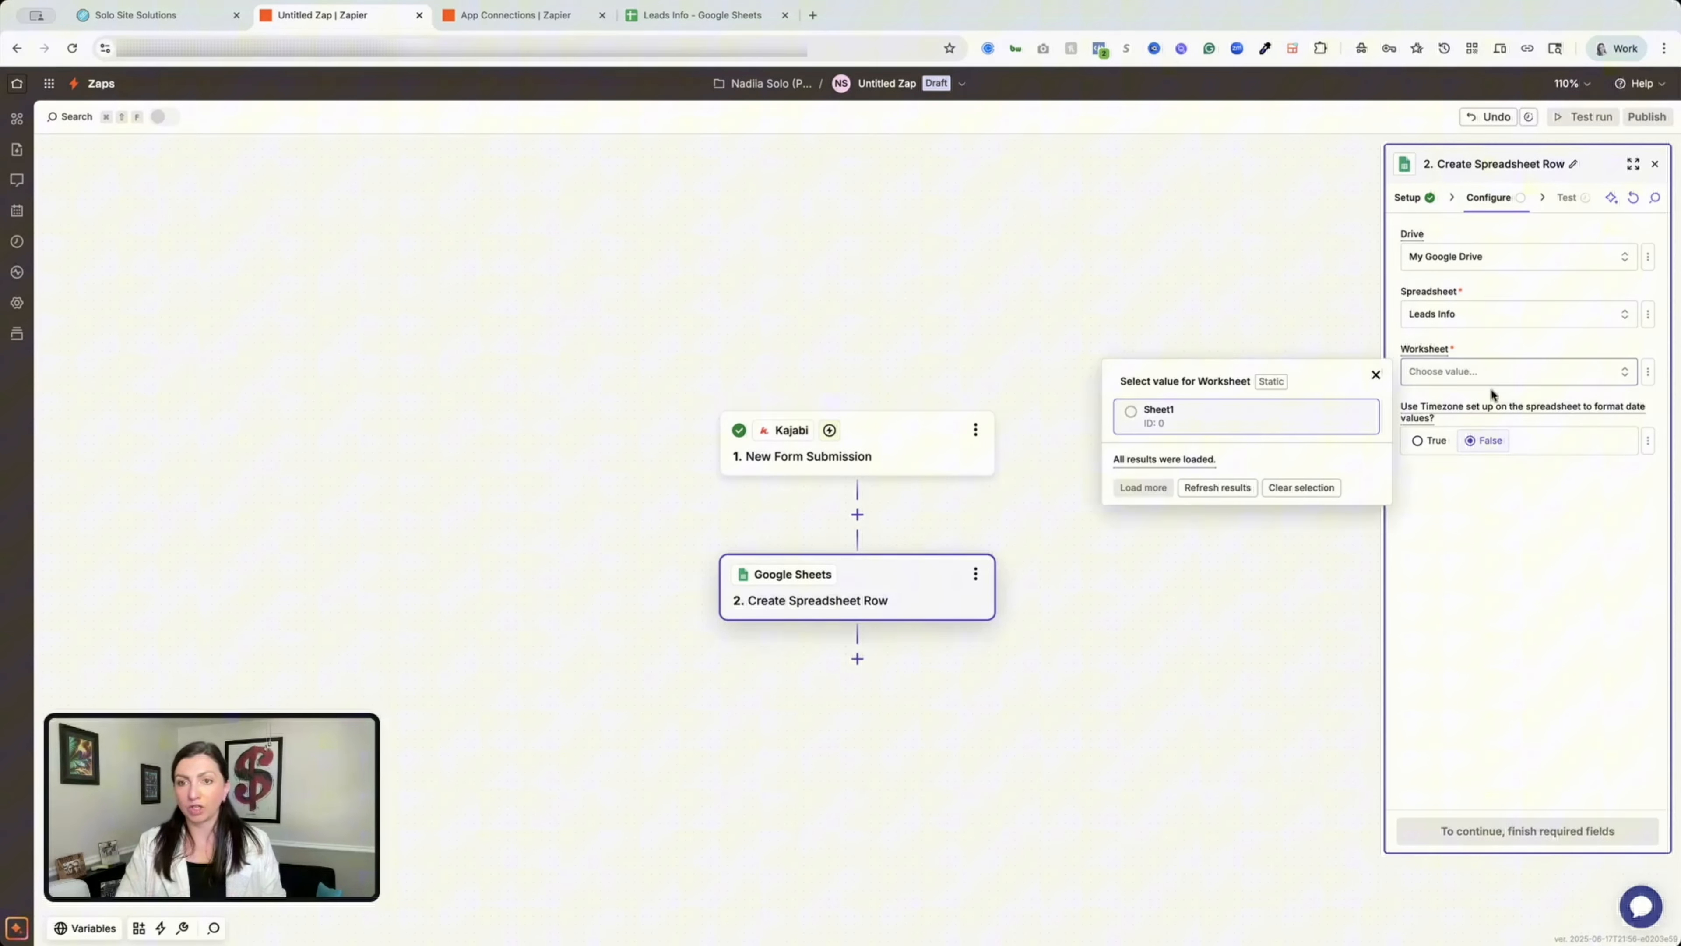
left_click(1182, 425)
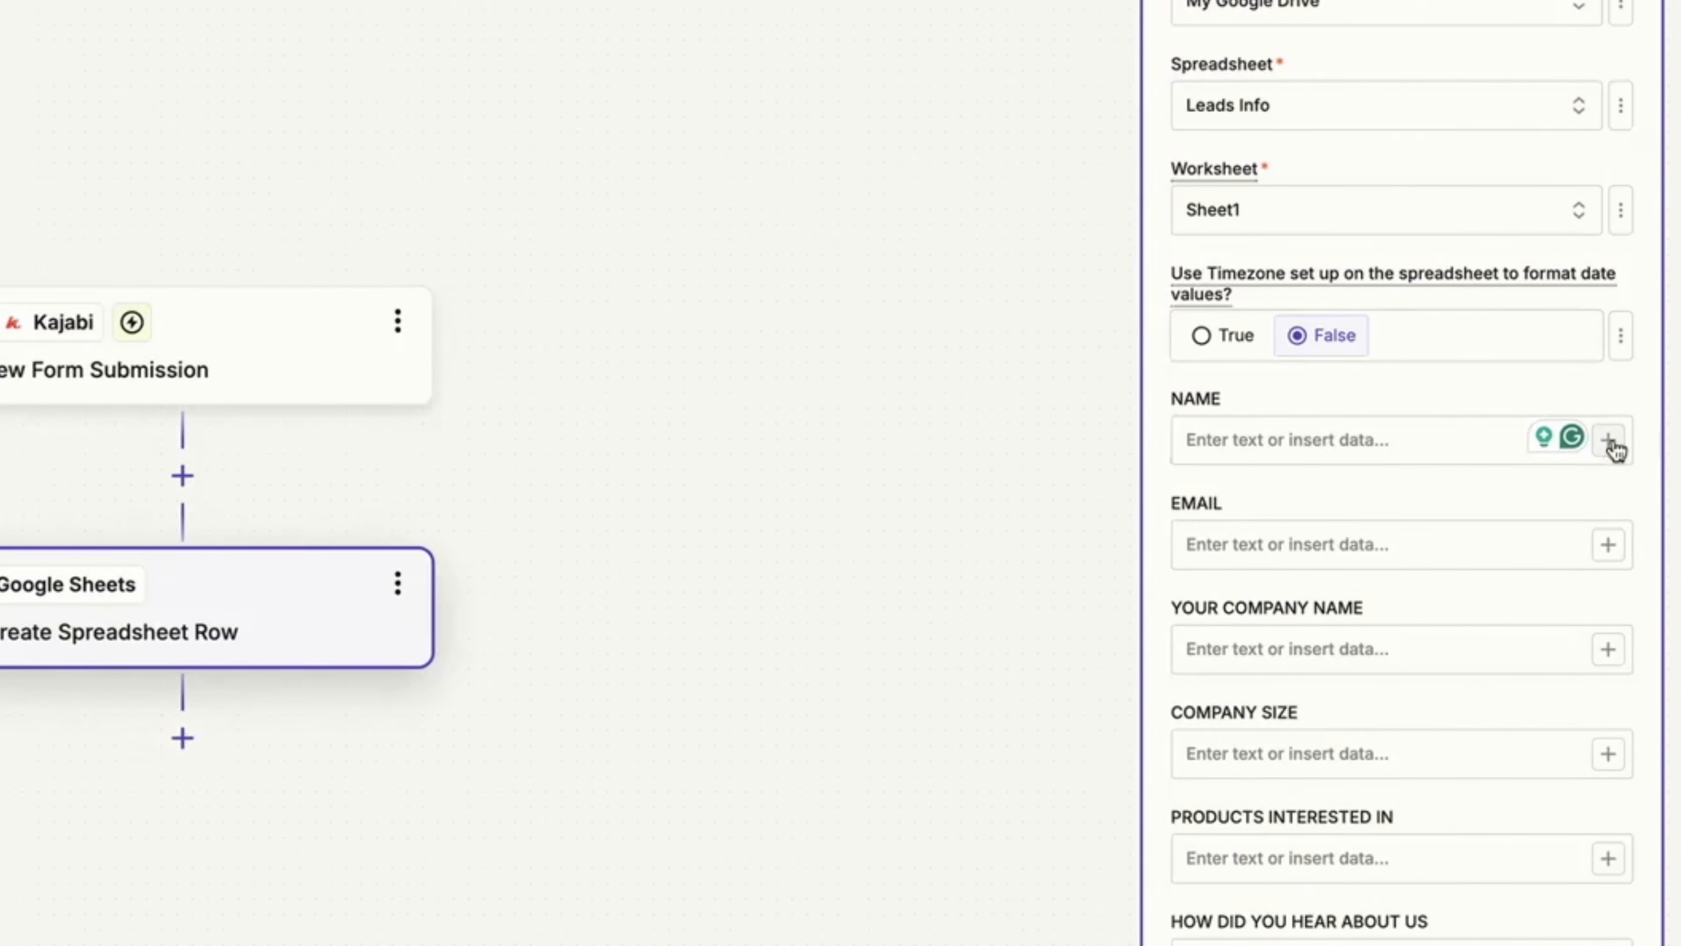
Map the Kajabi Name into the NAME column and the Kajabi Email into EMAIL.
left_click(1610, 440)
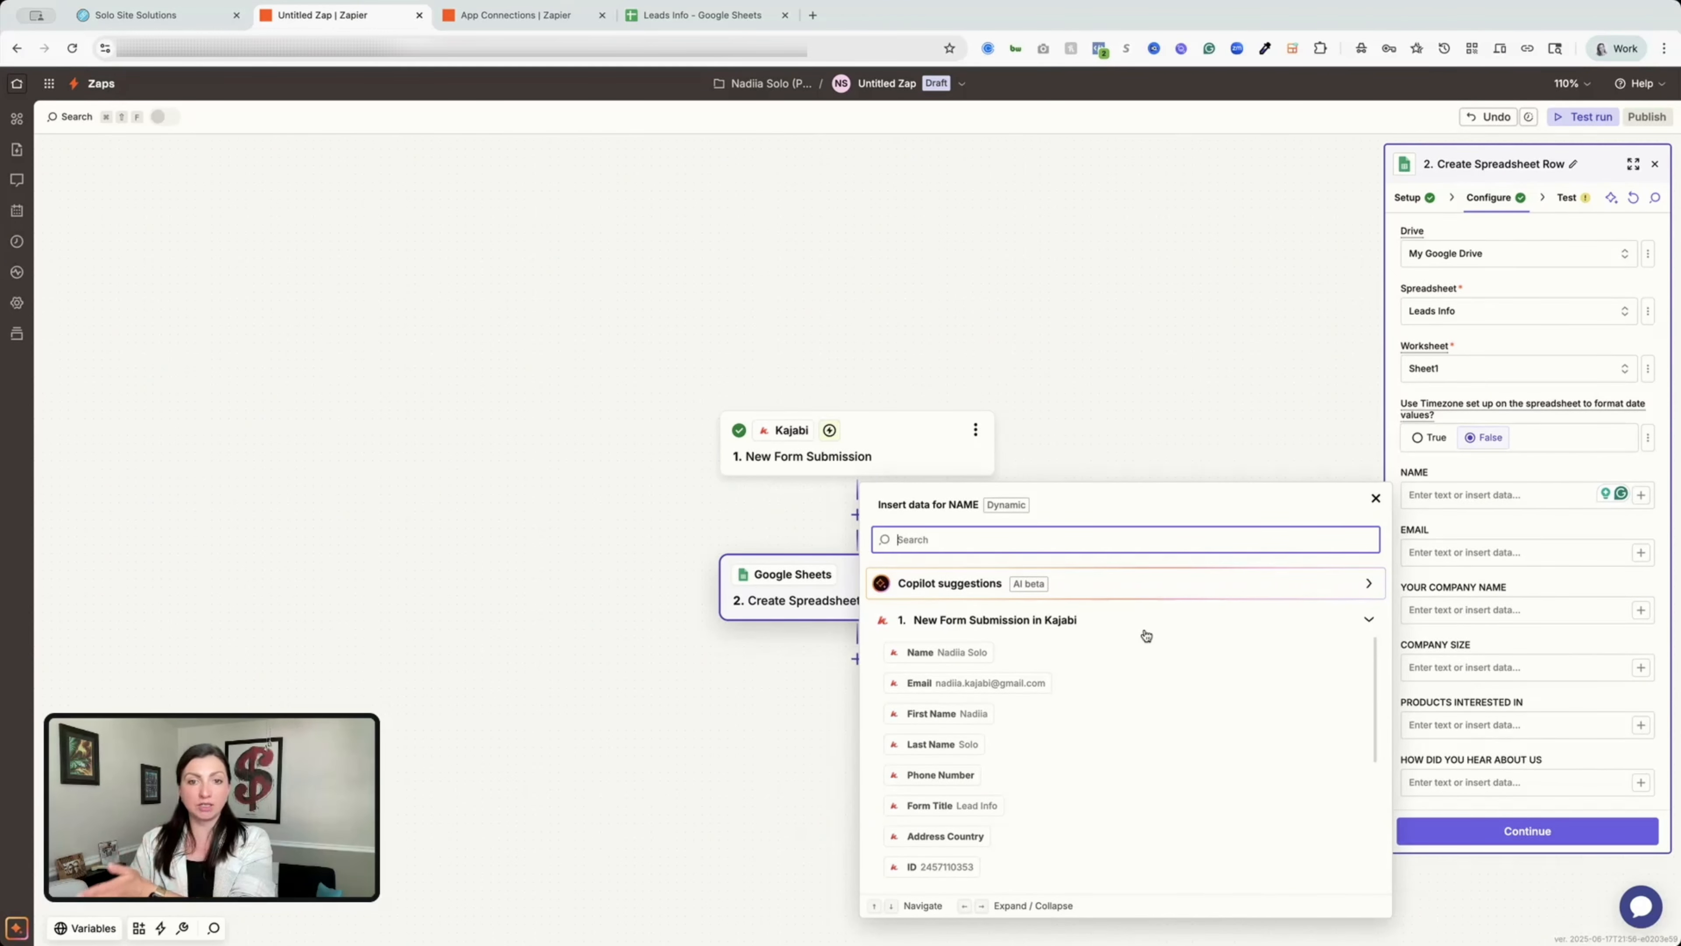
left_click(978, 654)
left_click(1612, 549)
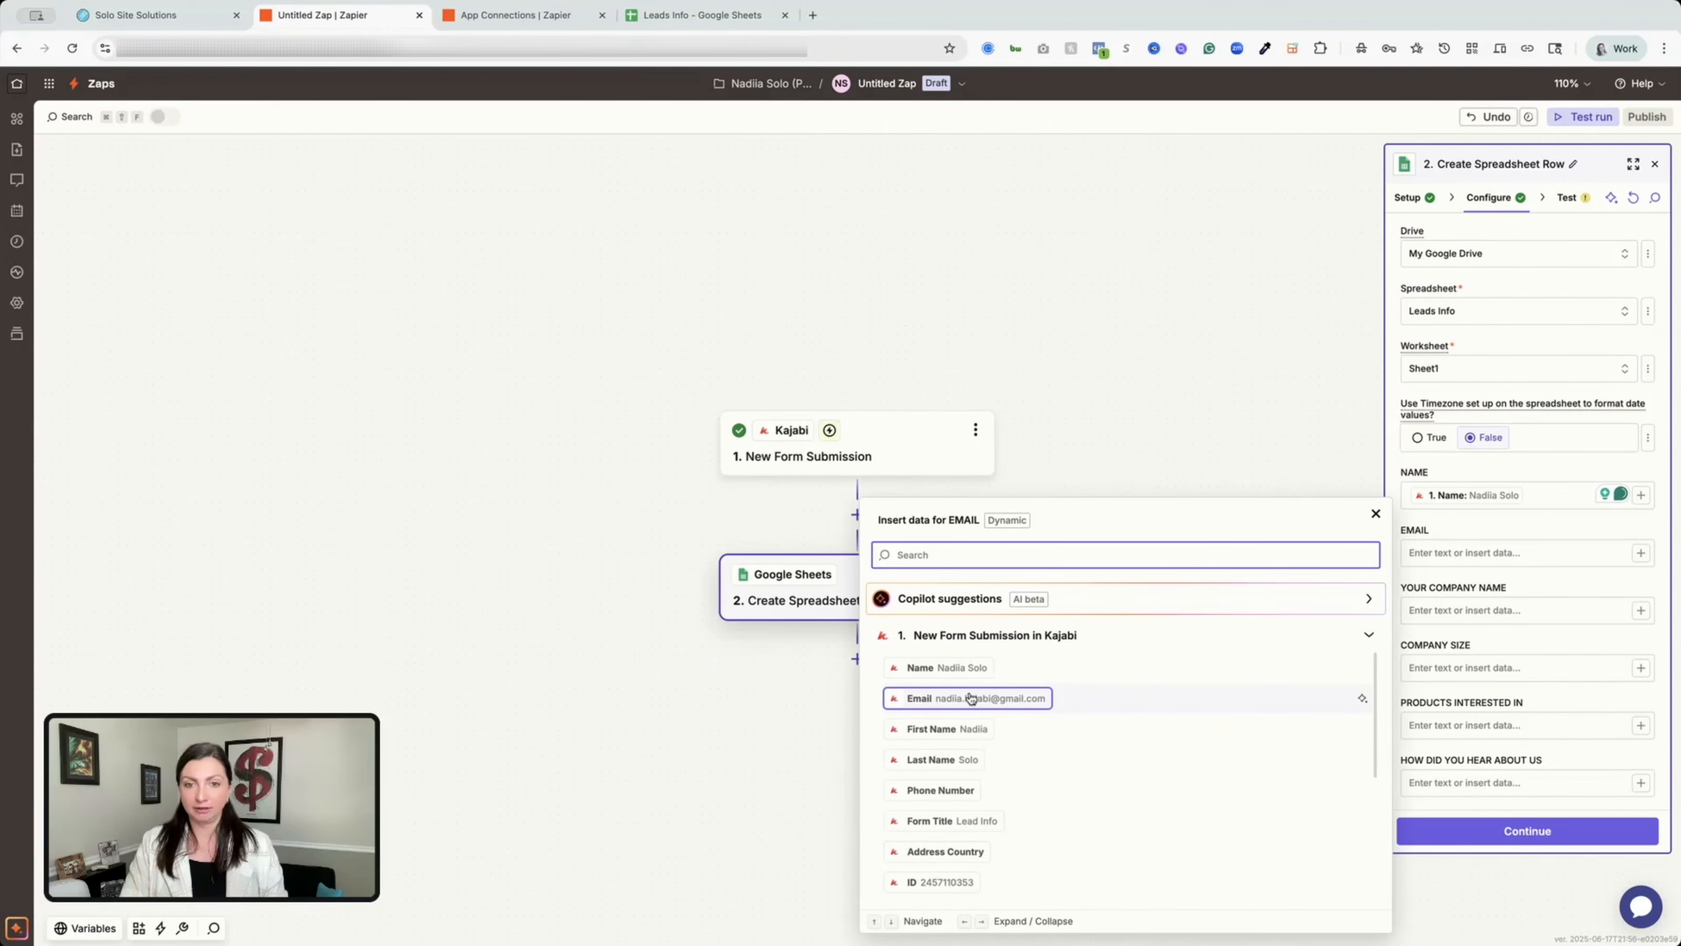
left_click(967, 697)
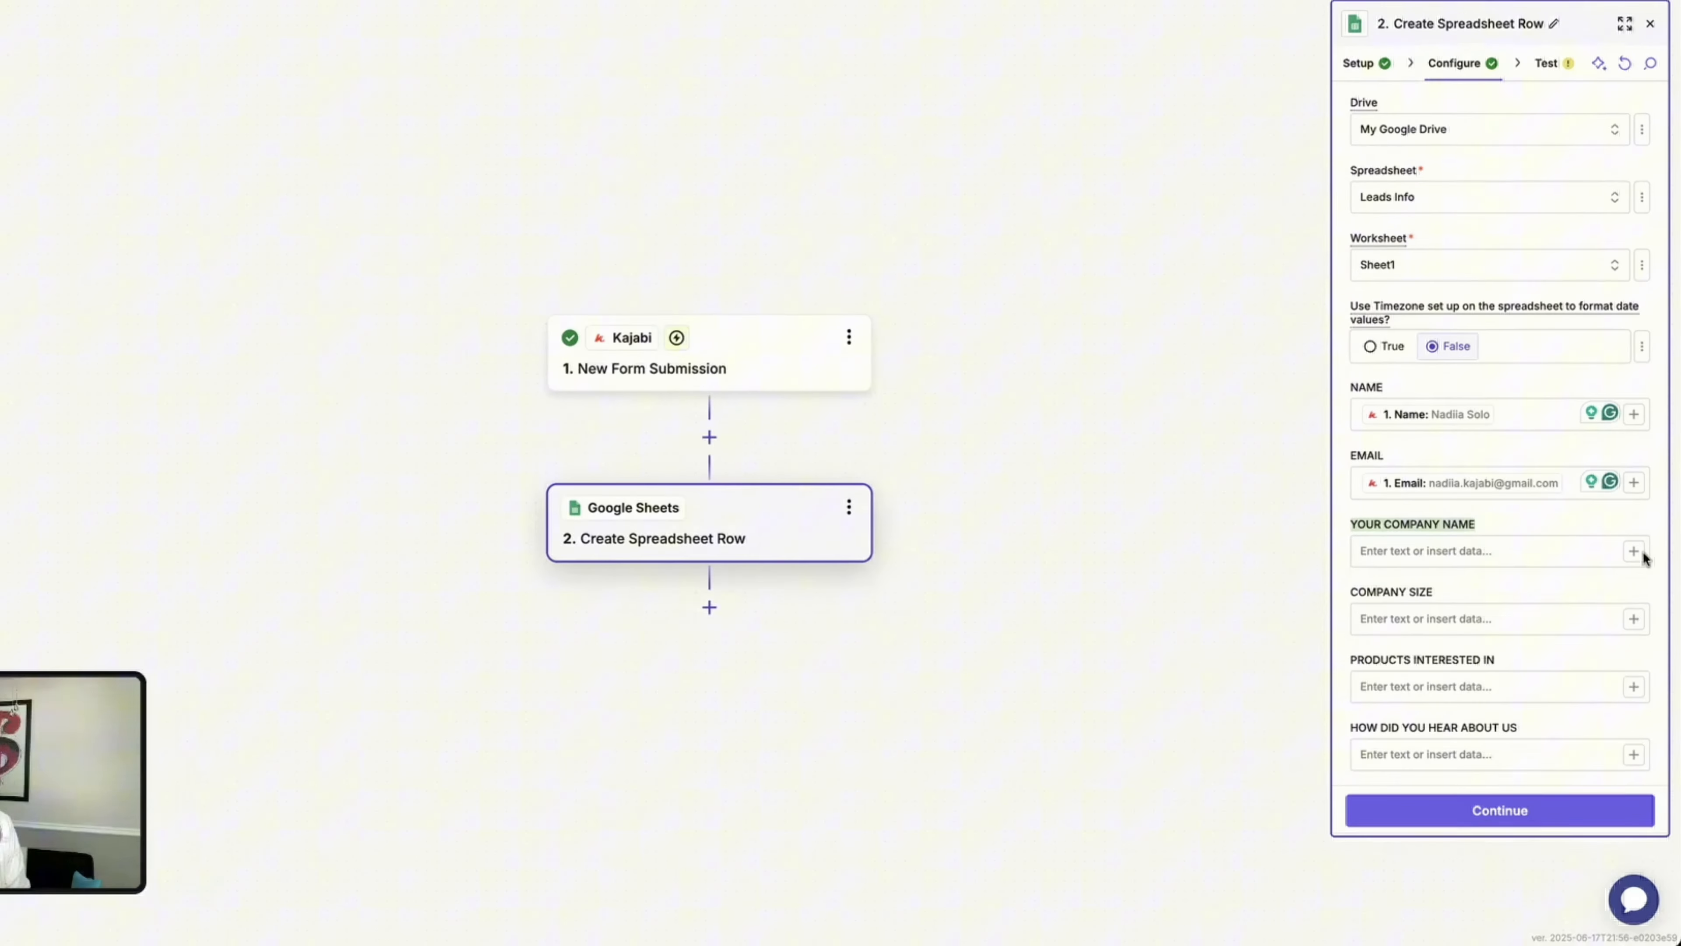
Map the Kajabi company name and company size custom fields to YOUR COMPANY NAME and COMPANY SIZE.
left_click(1633, 551)
type("YOUR COMPANY NAME")
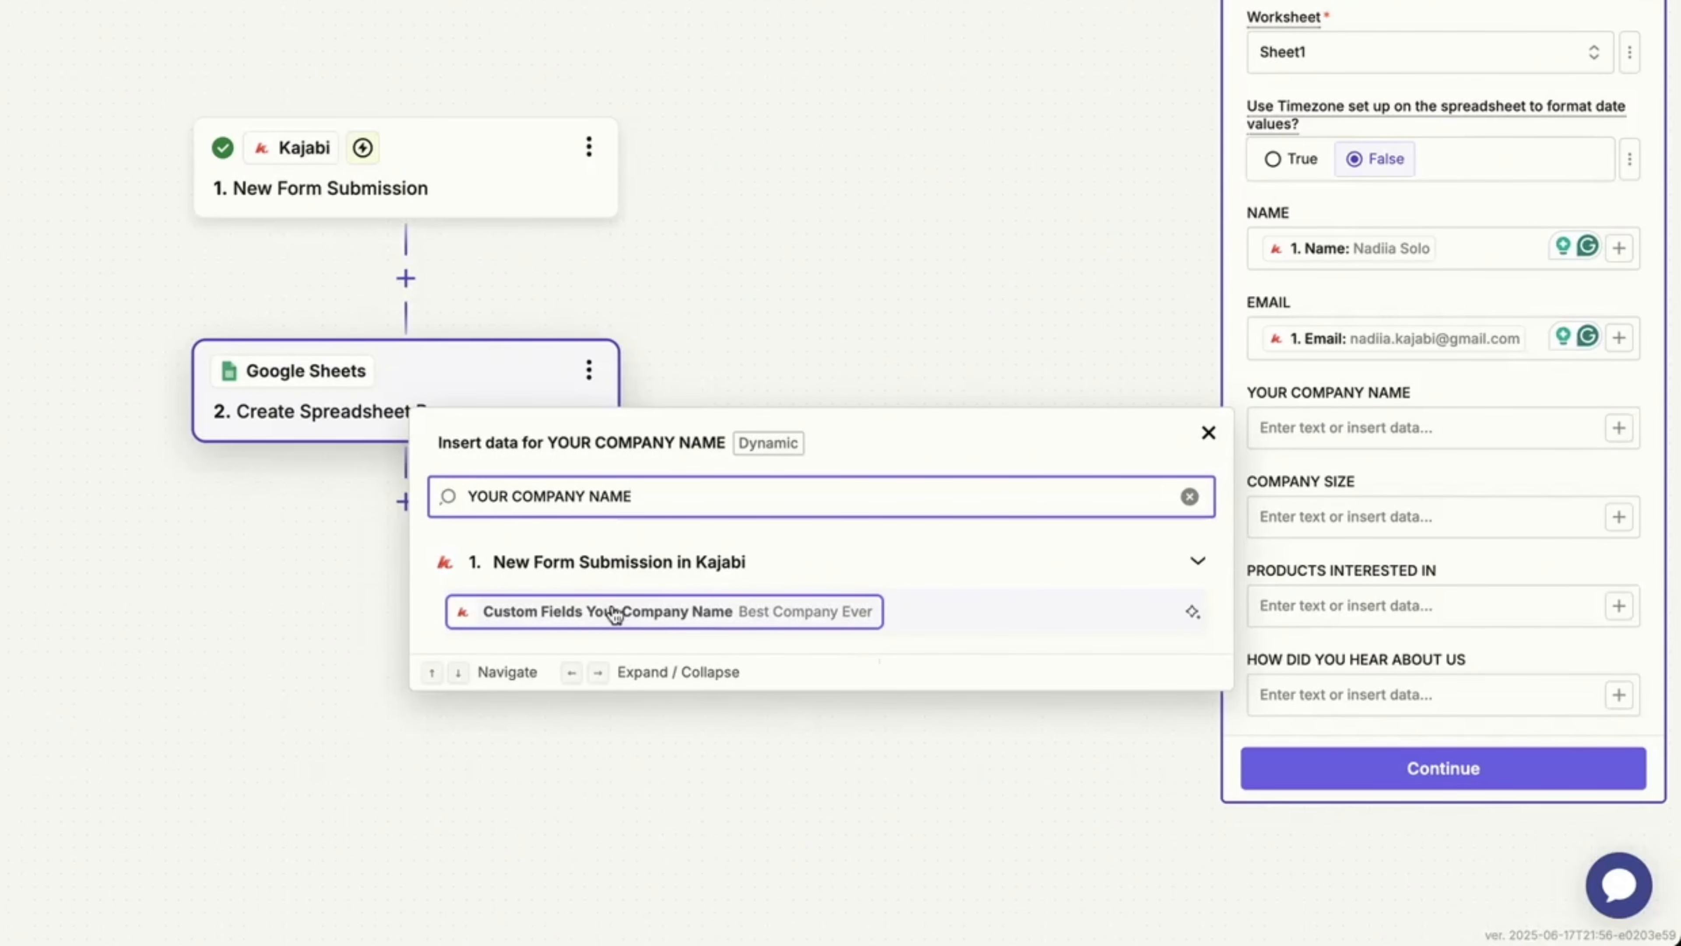
left_click(824, 611)
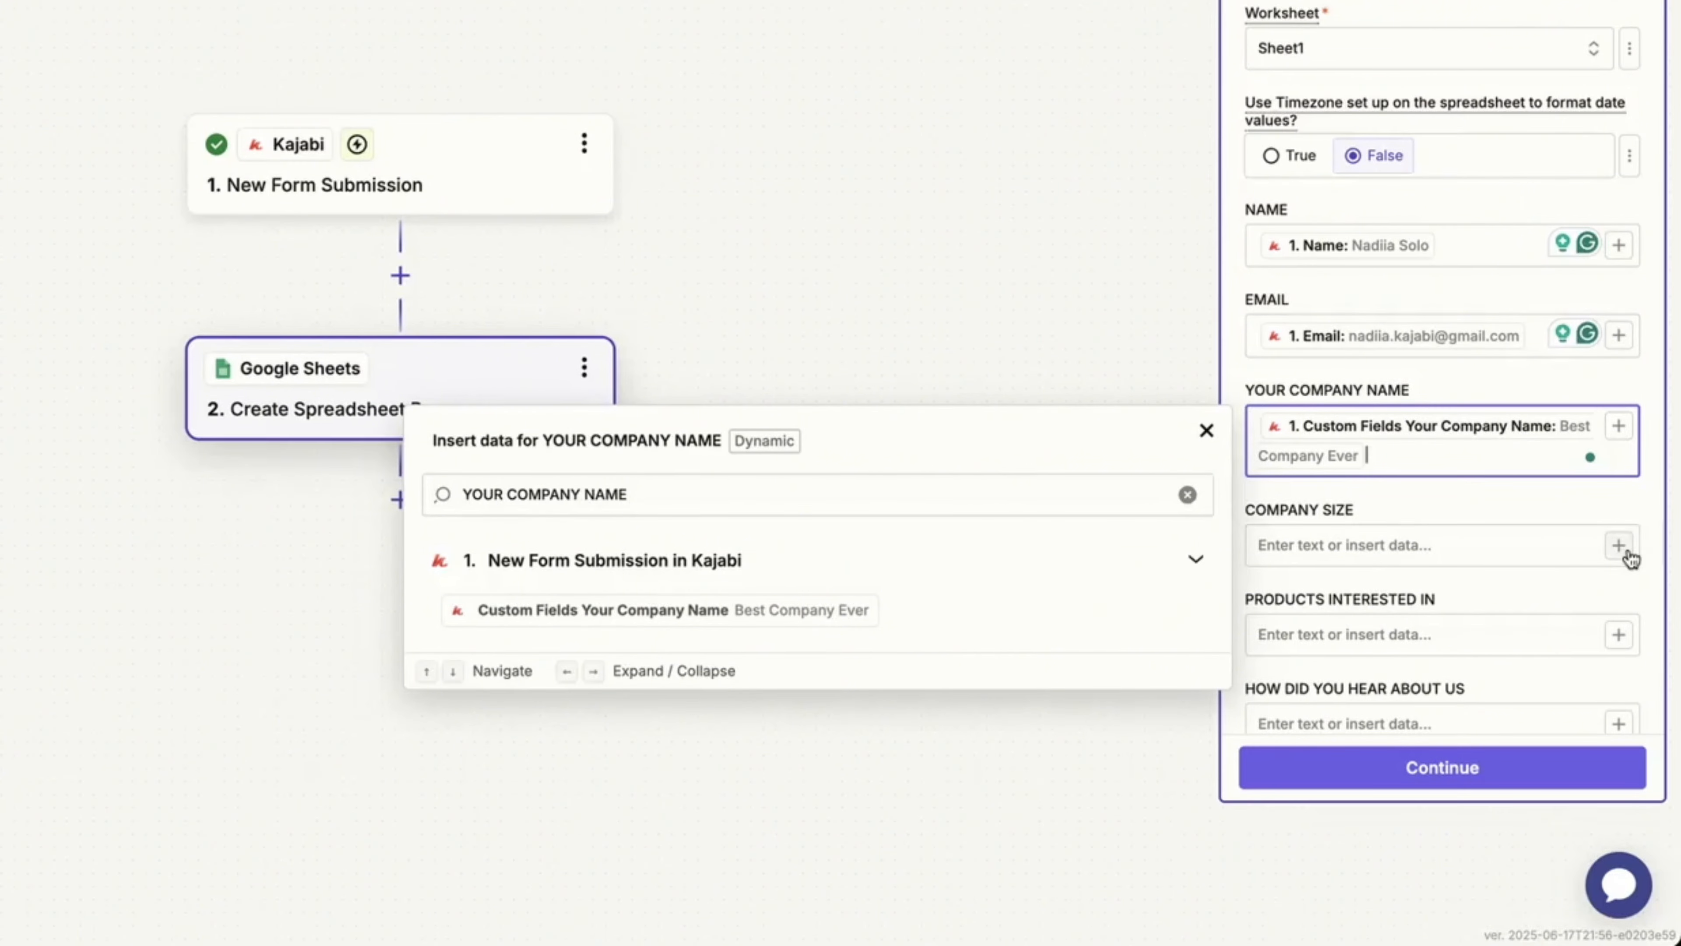
left_click(1299, 513)
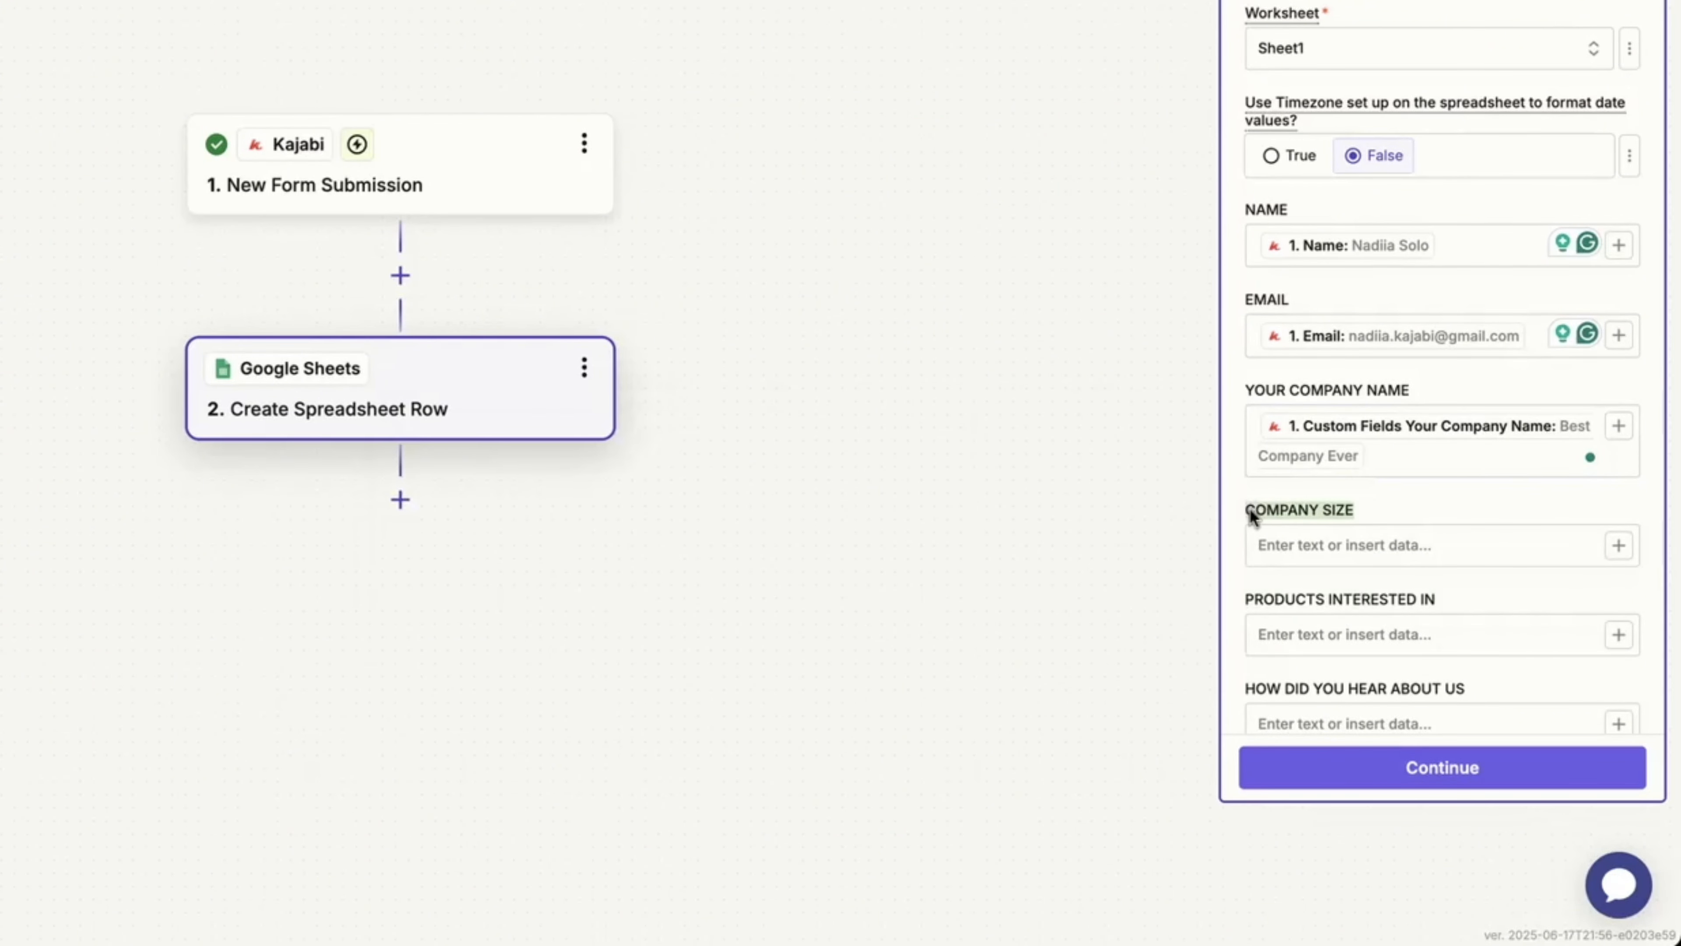
left_click_drag(1249, 509, 1245, 508)
triple_click(1337, 510)
key("ctrl+c")
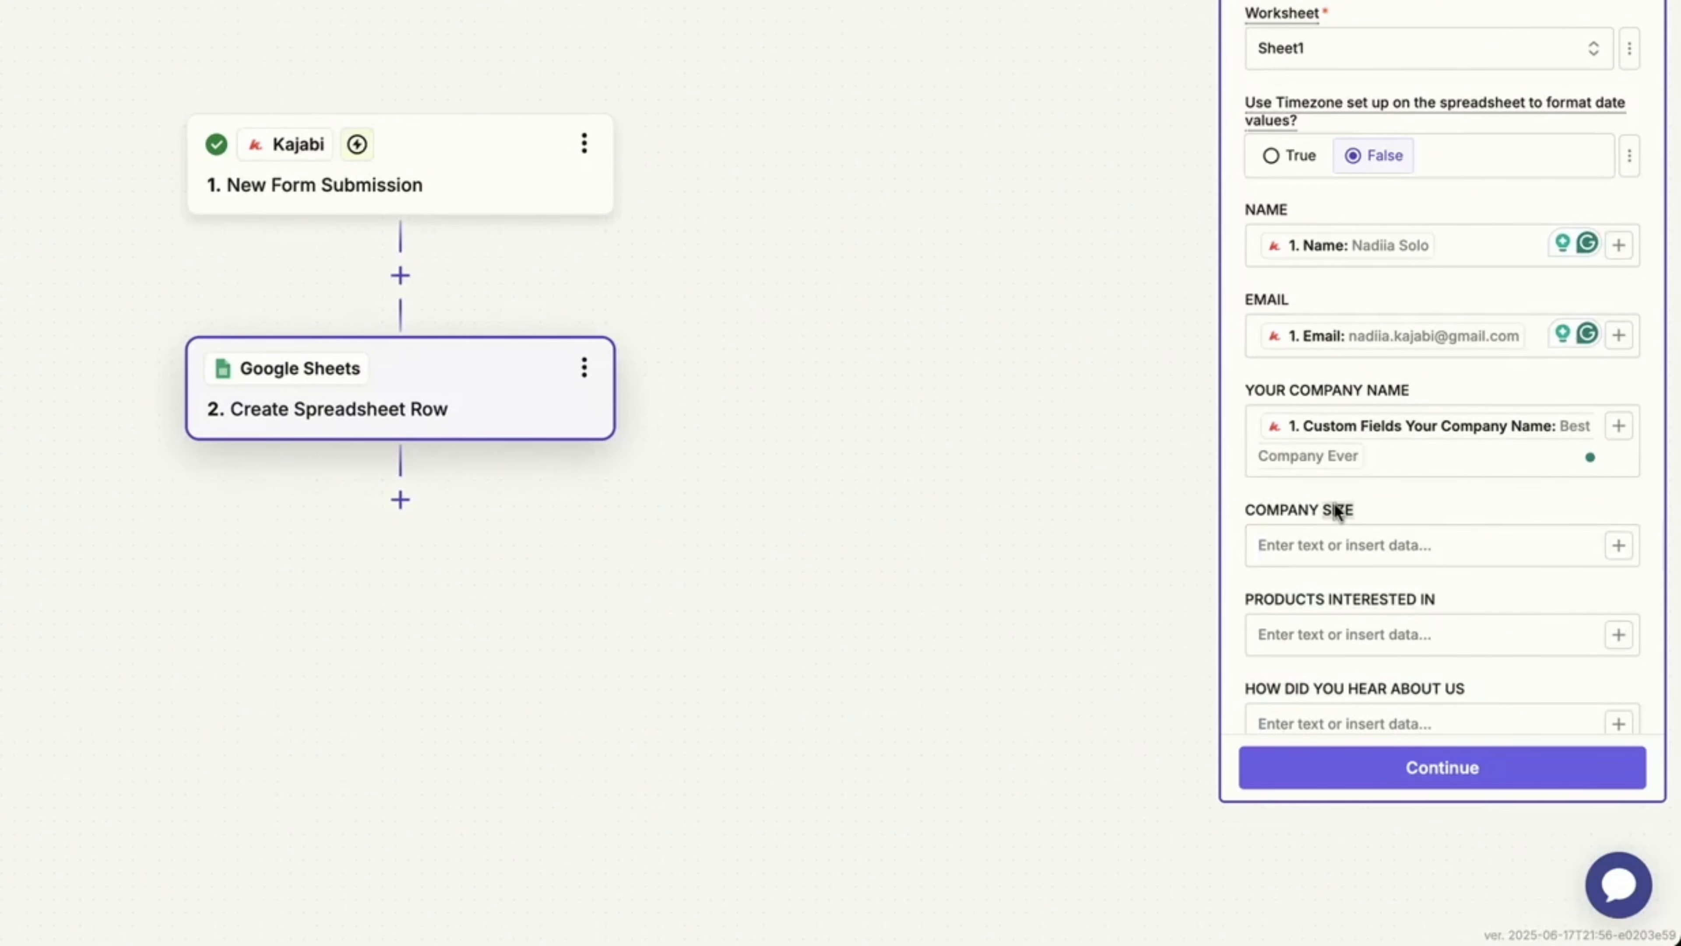
left_click(1634, 525)
left_click(1619, 544)
key("ctrl+v")
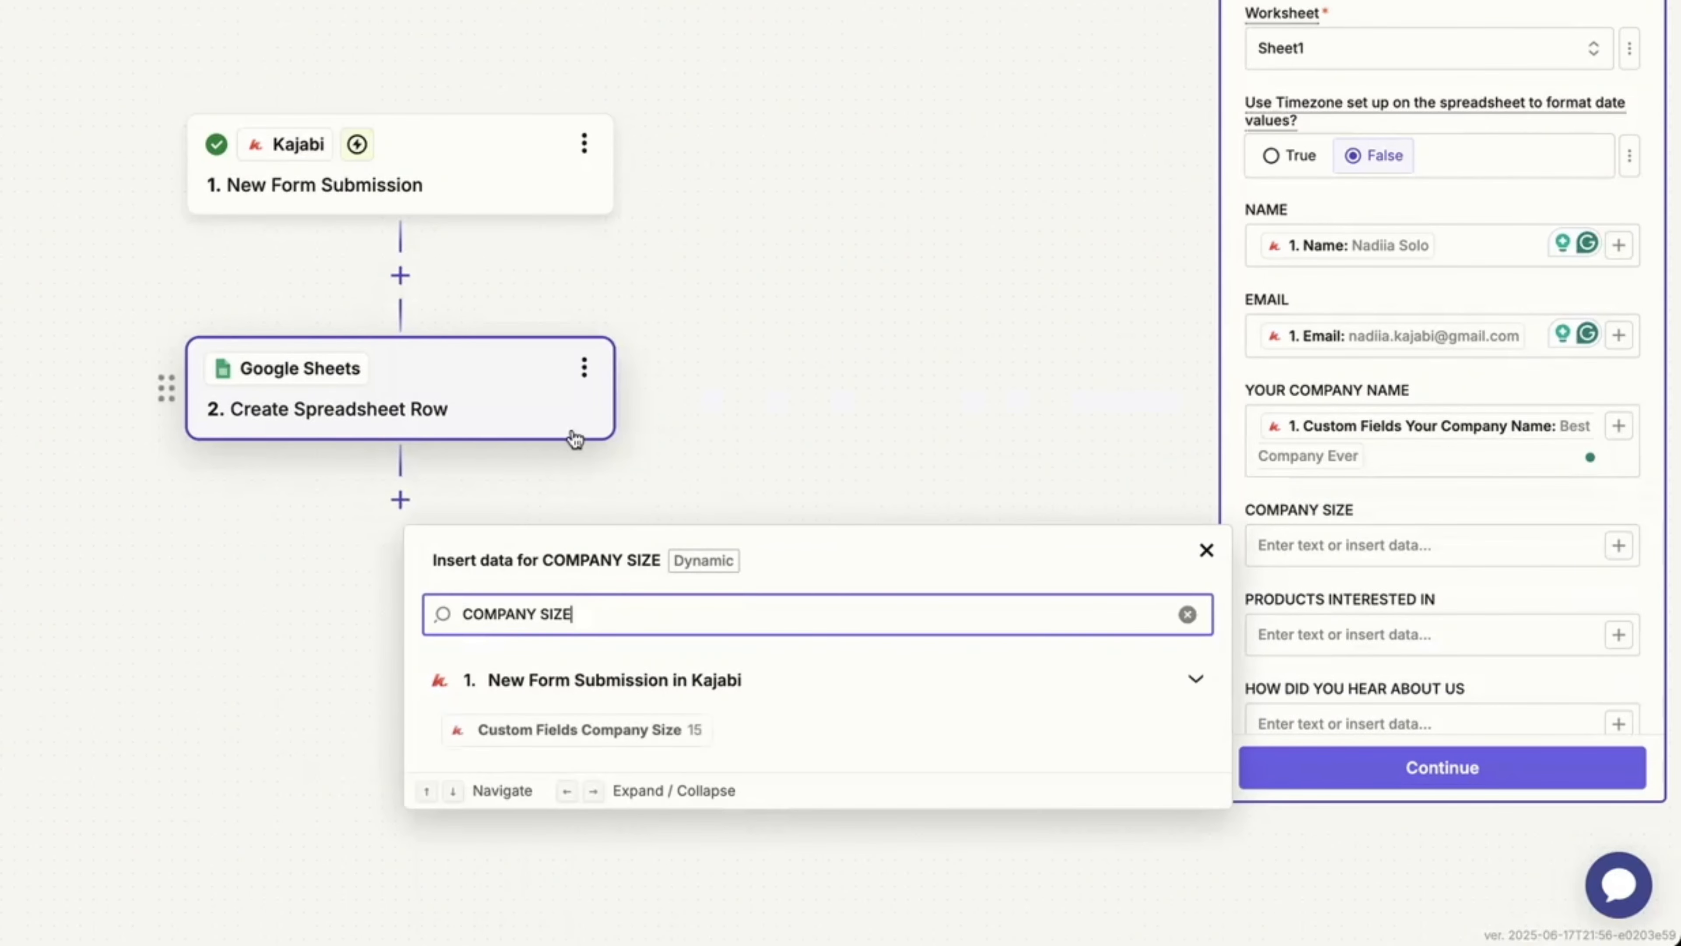
left_click(619, 727)
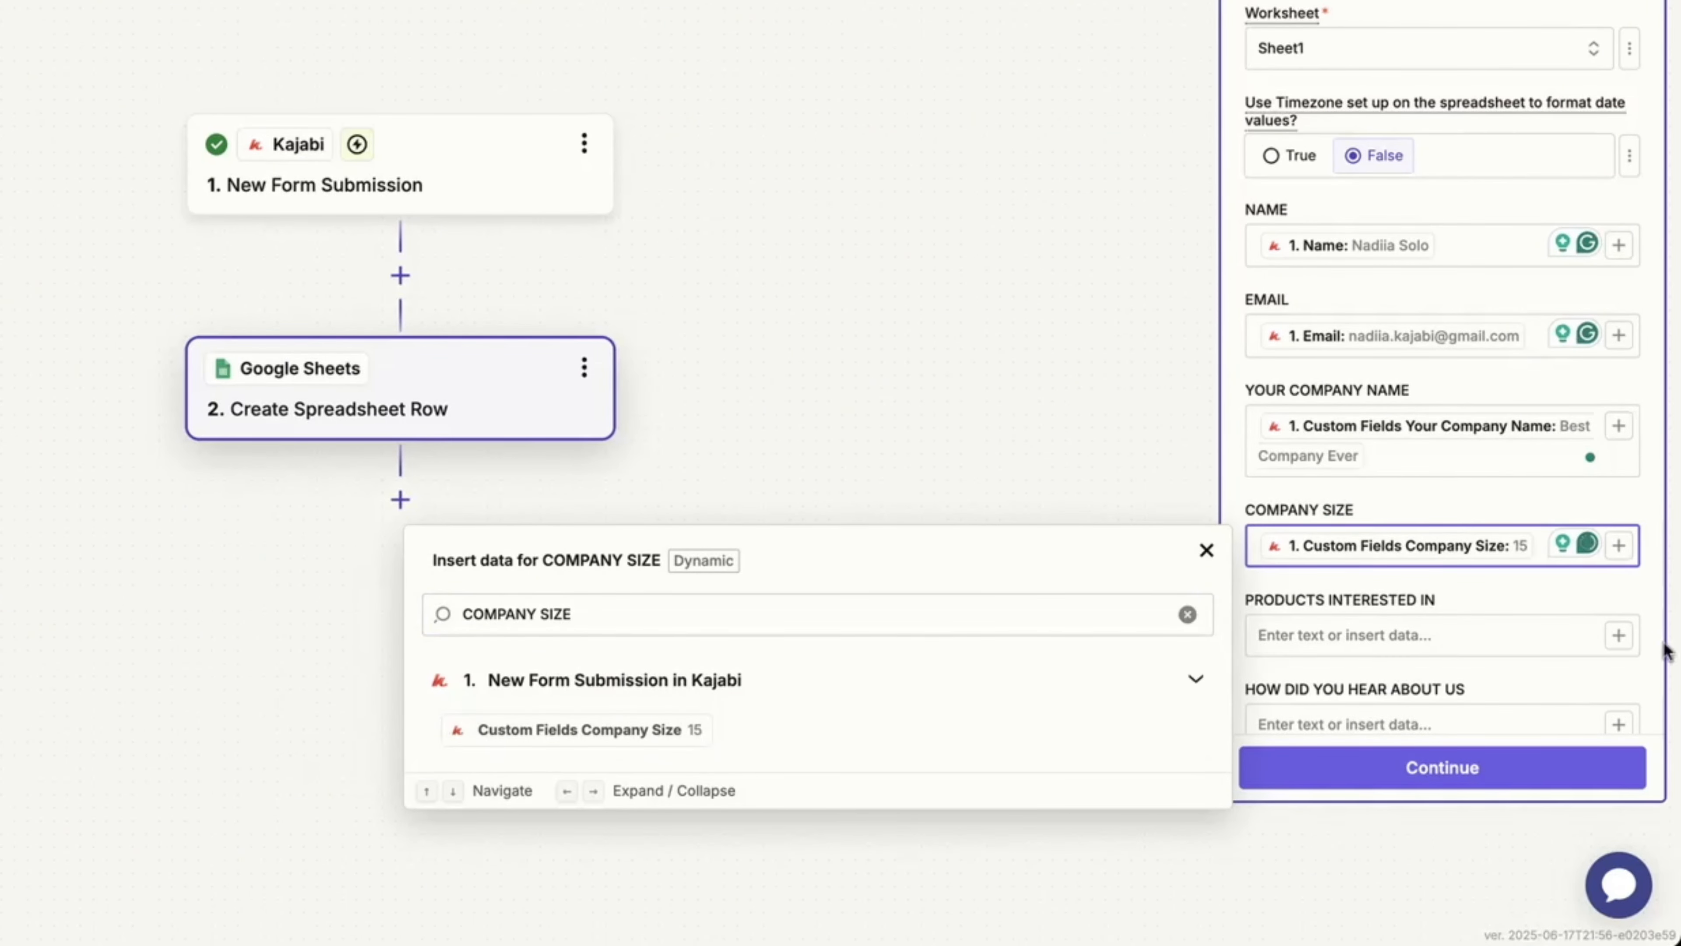
Map the products-interested and How Did You Find Us fields to their matching columns.
left_click(1621, 638)
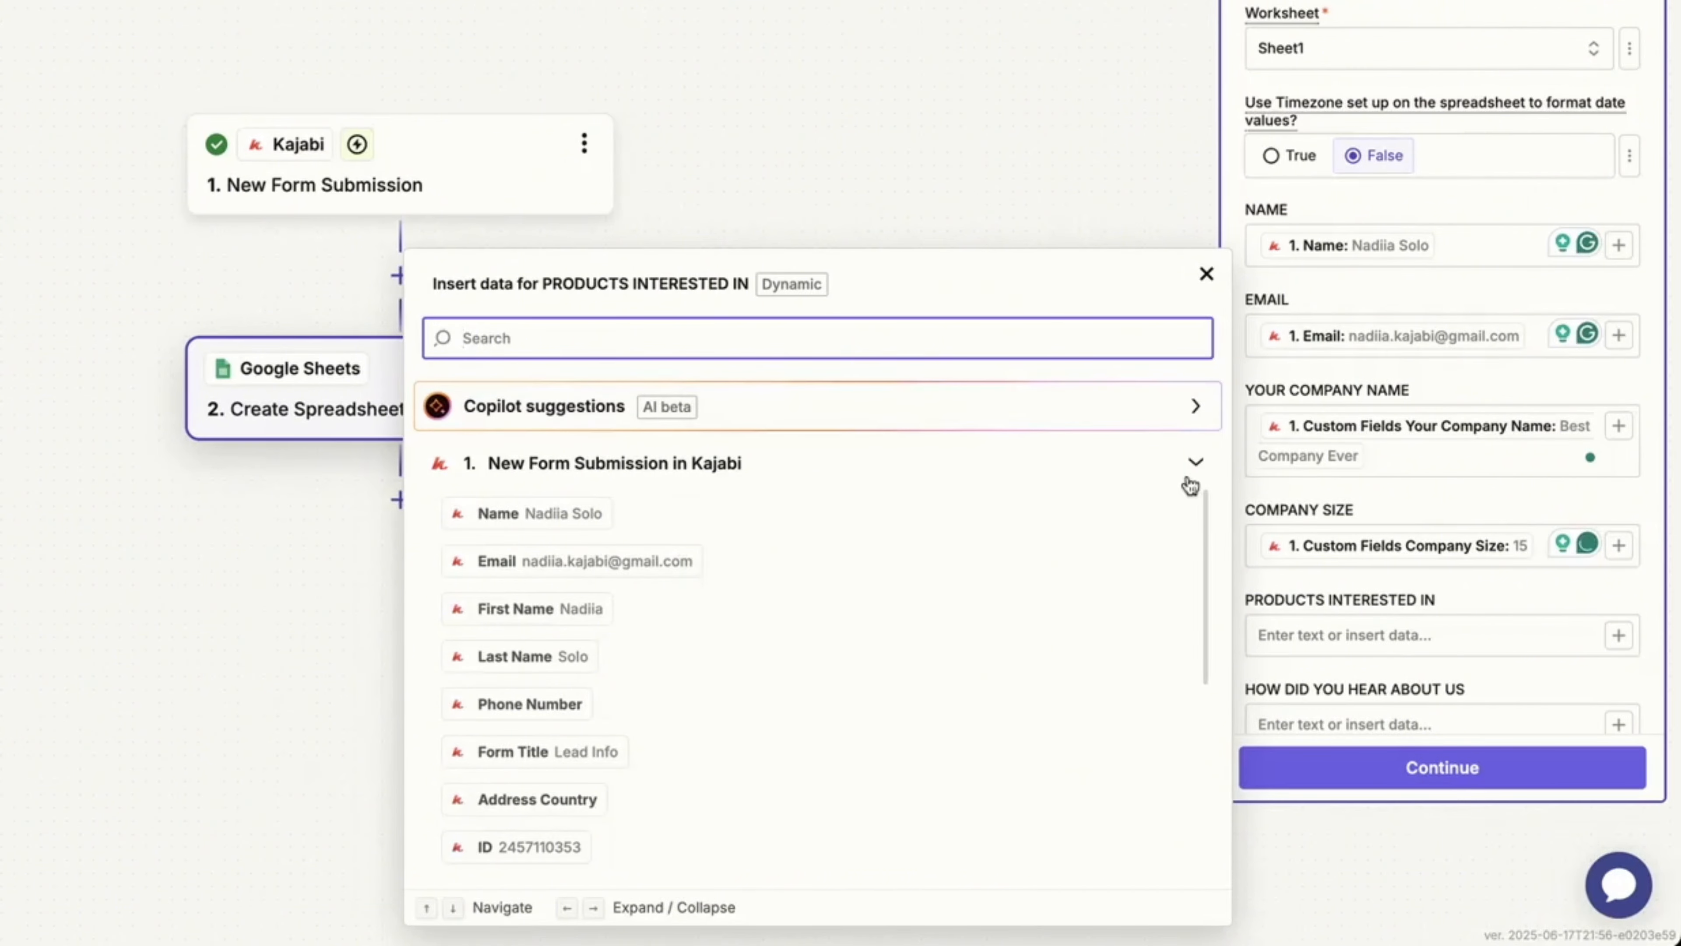
type("produc")
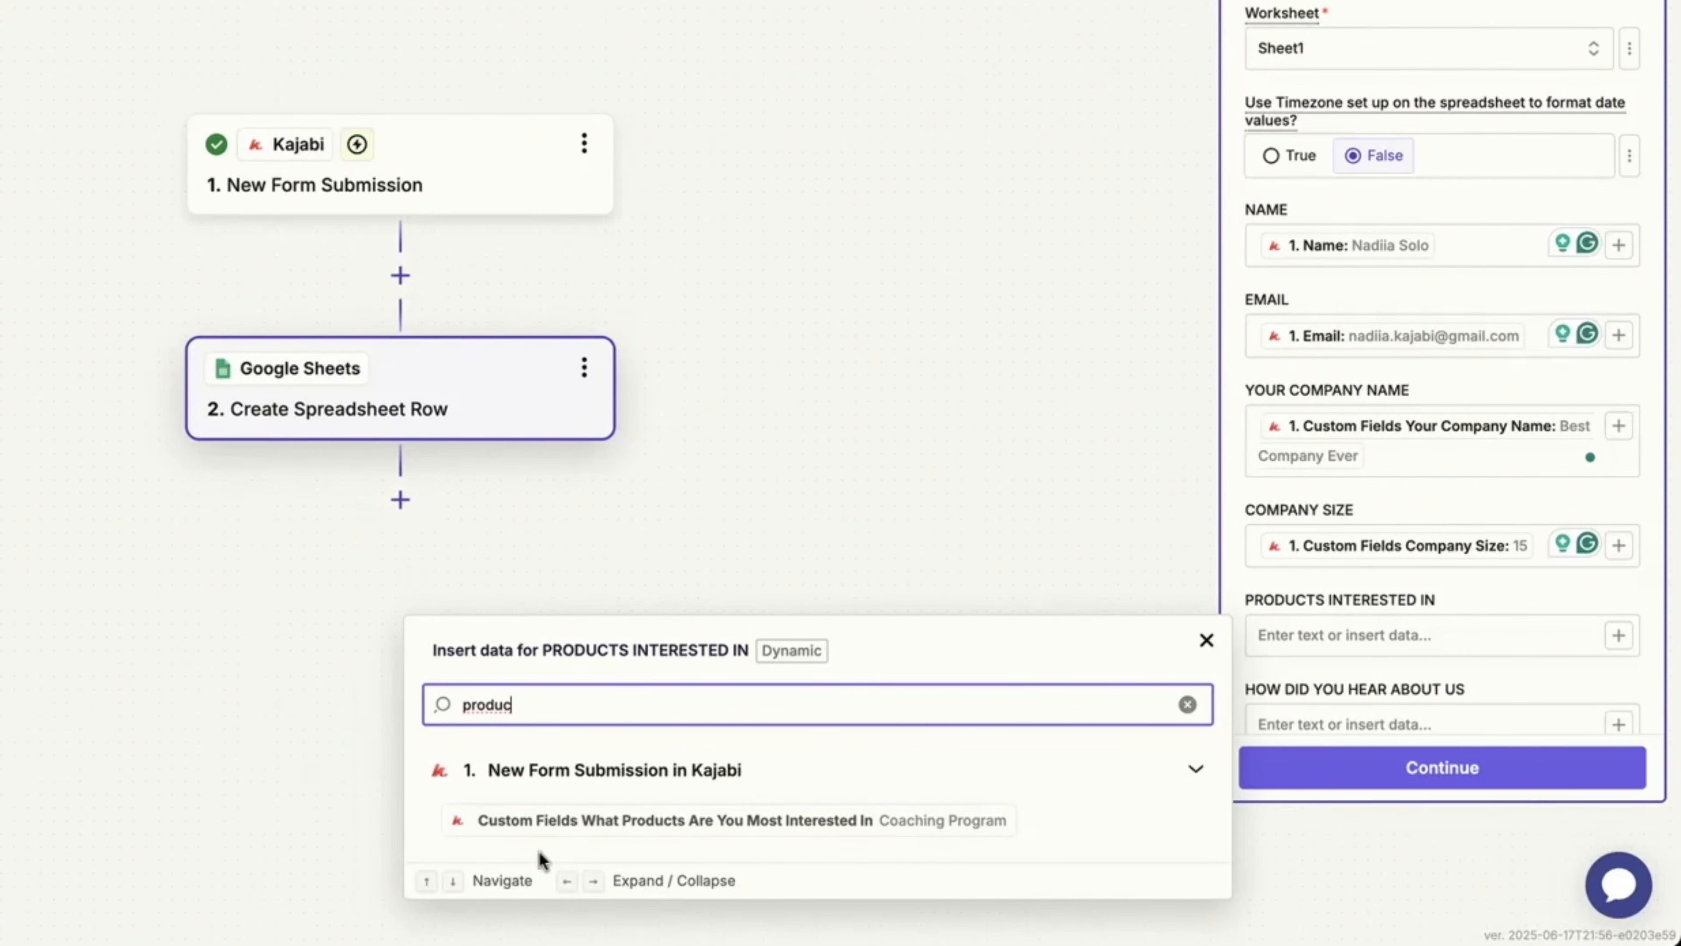
left_click(807, 816)
scroll(1446, 598, "down", 2)
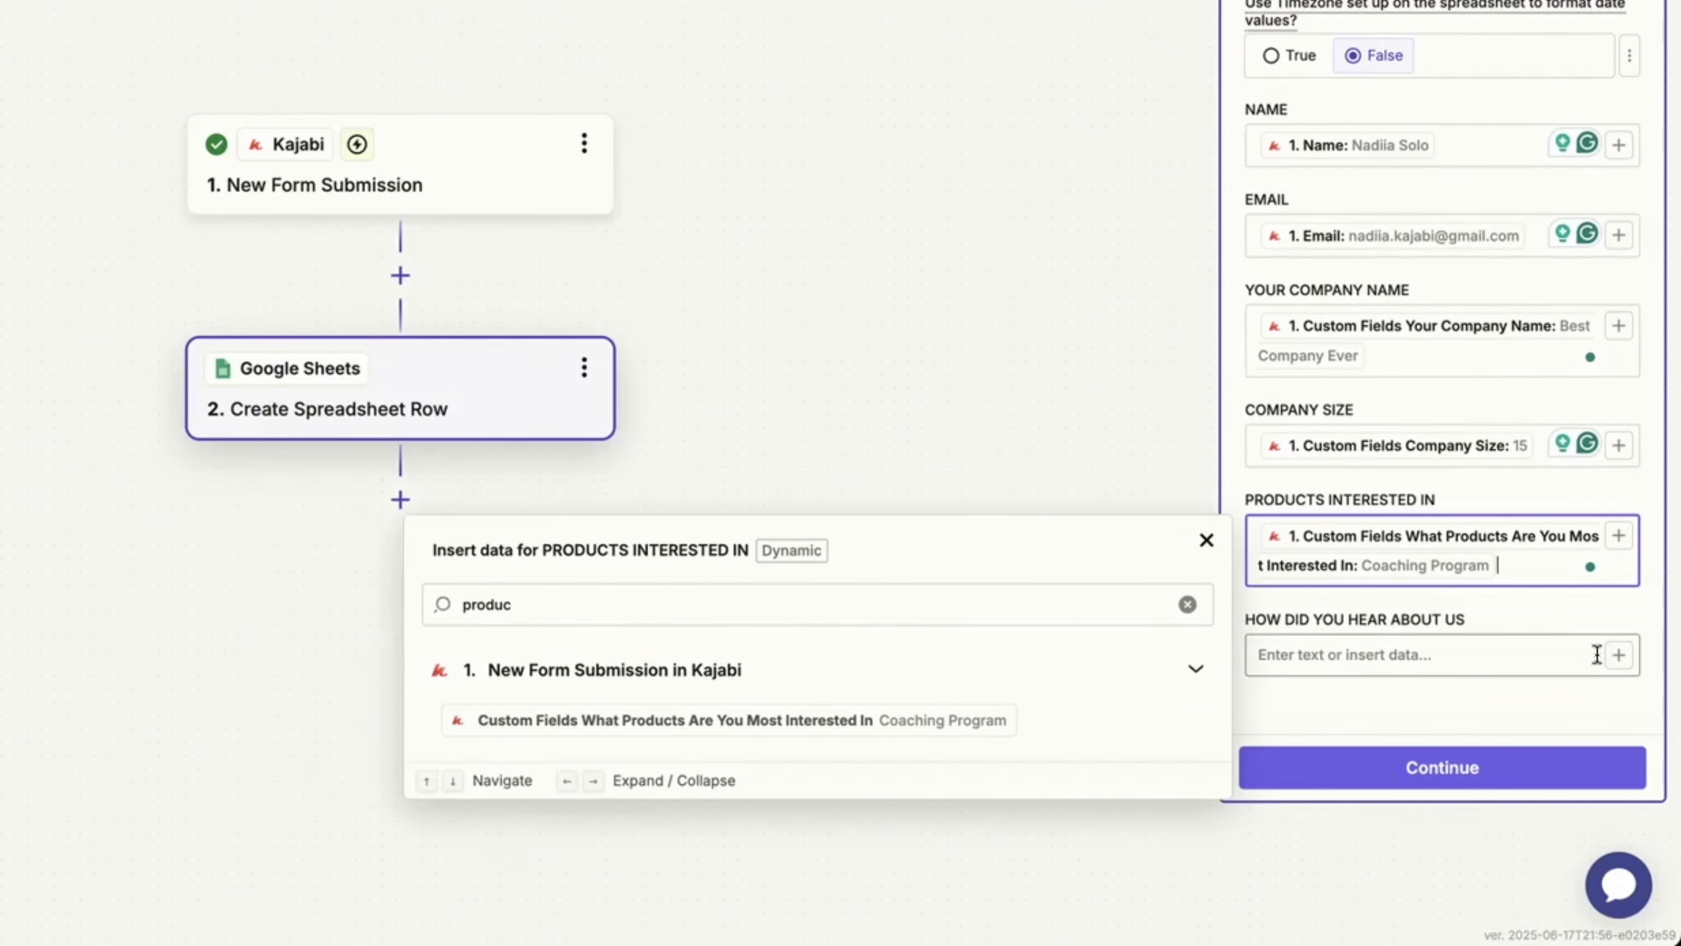
left_click(1618, 655)
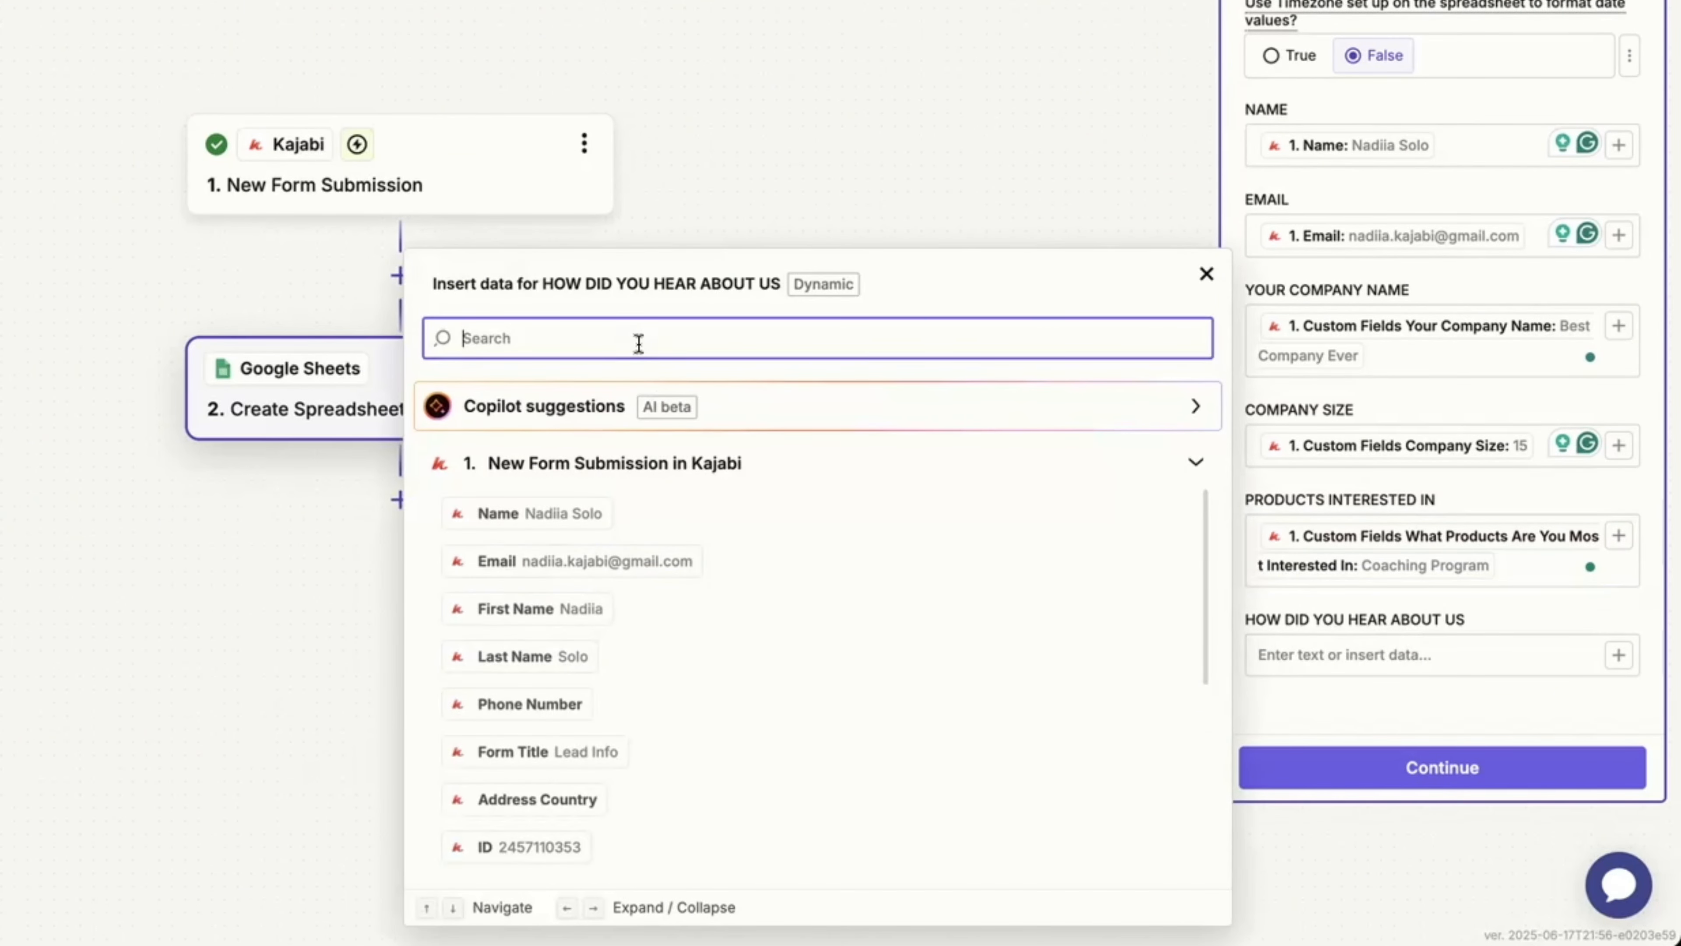
type("how did")
left_click(649, 841)
left_click(1206, 659)
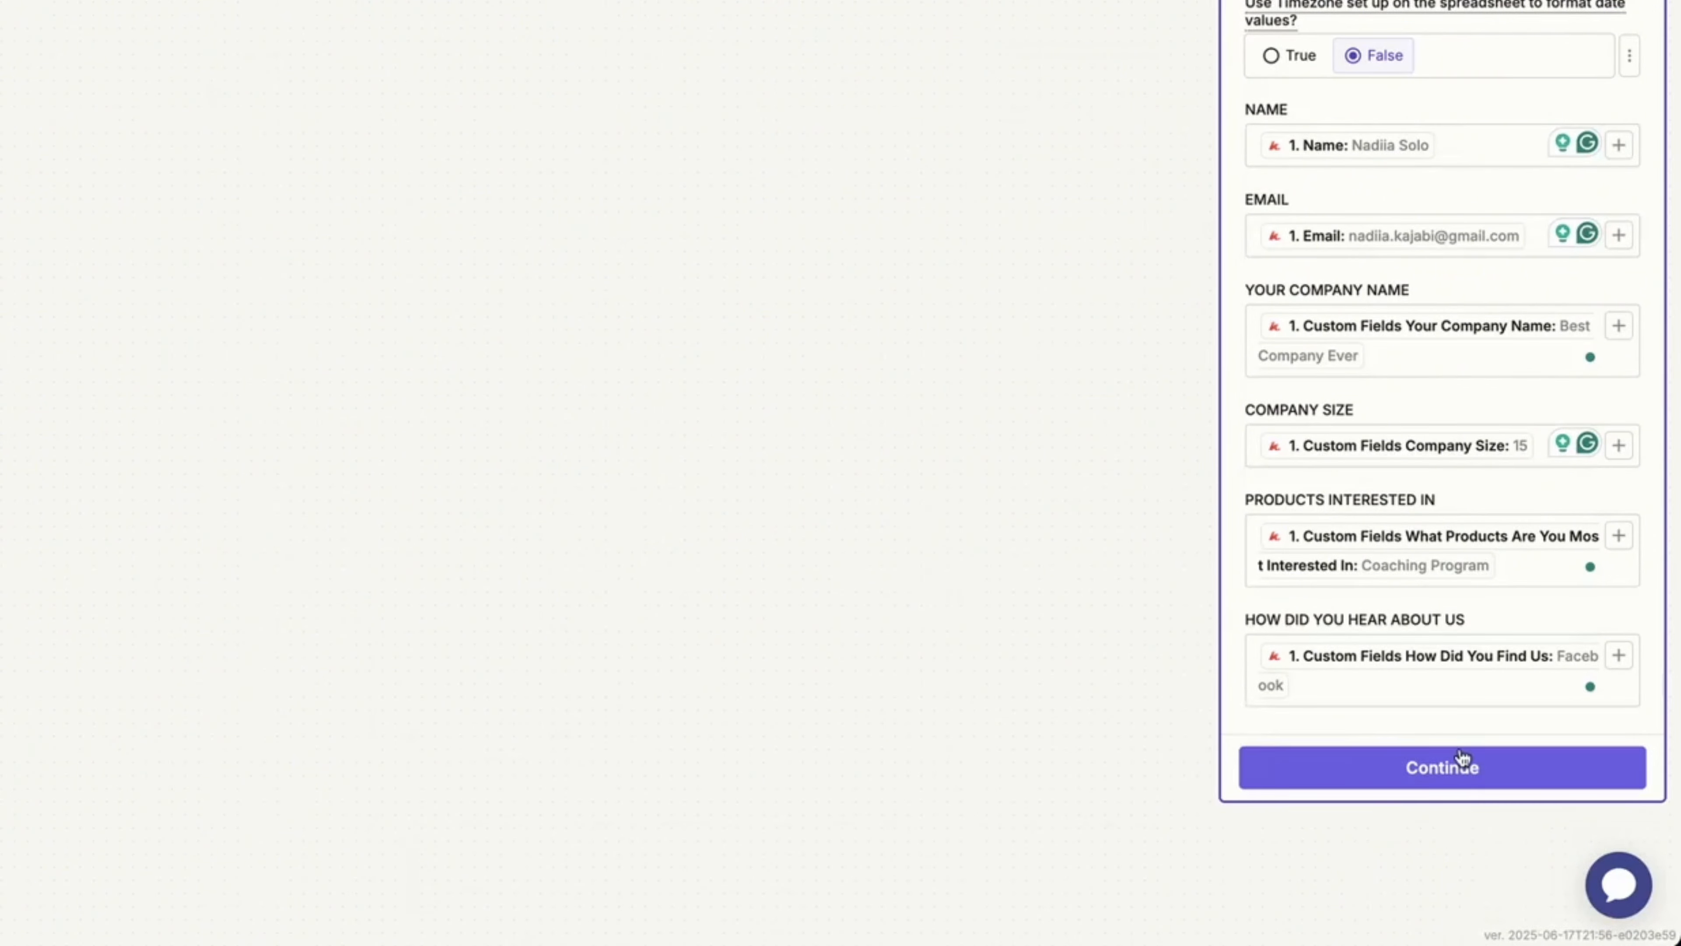
Test the row action, confirm the sample lead appears in Leads Info row 2, and return to Kajabi.
left_click(1455, 767)
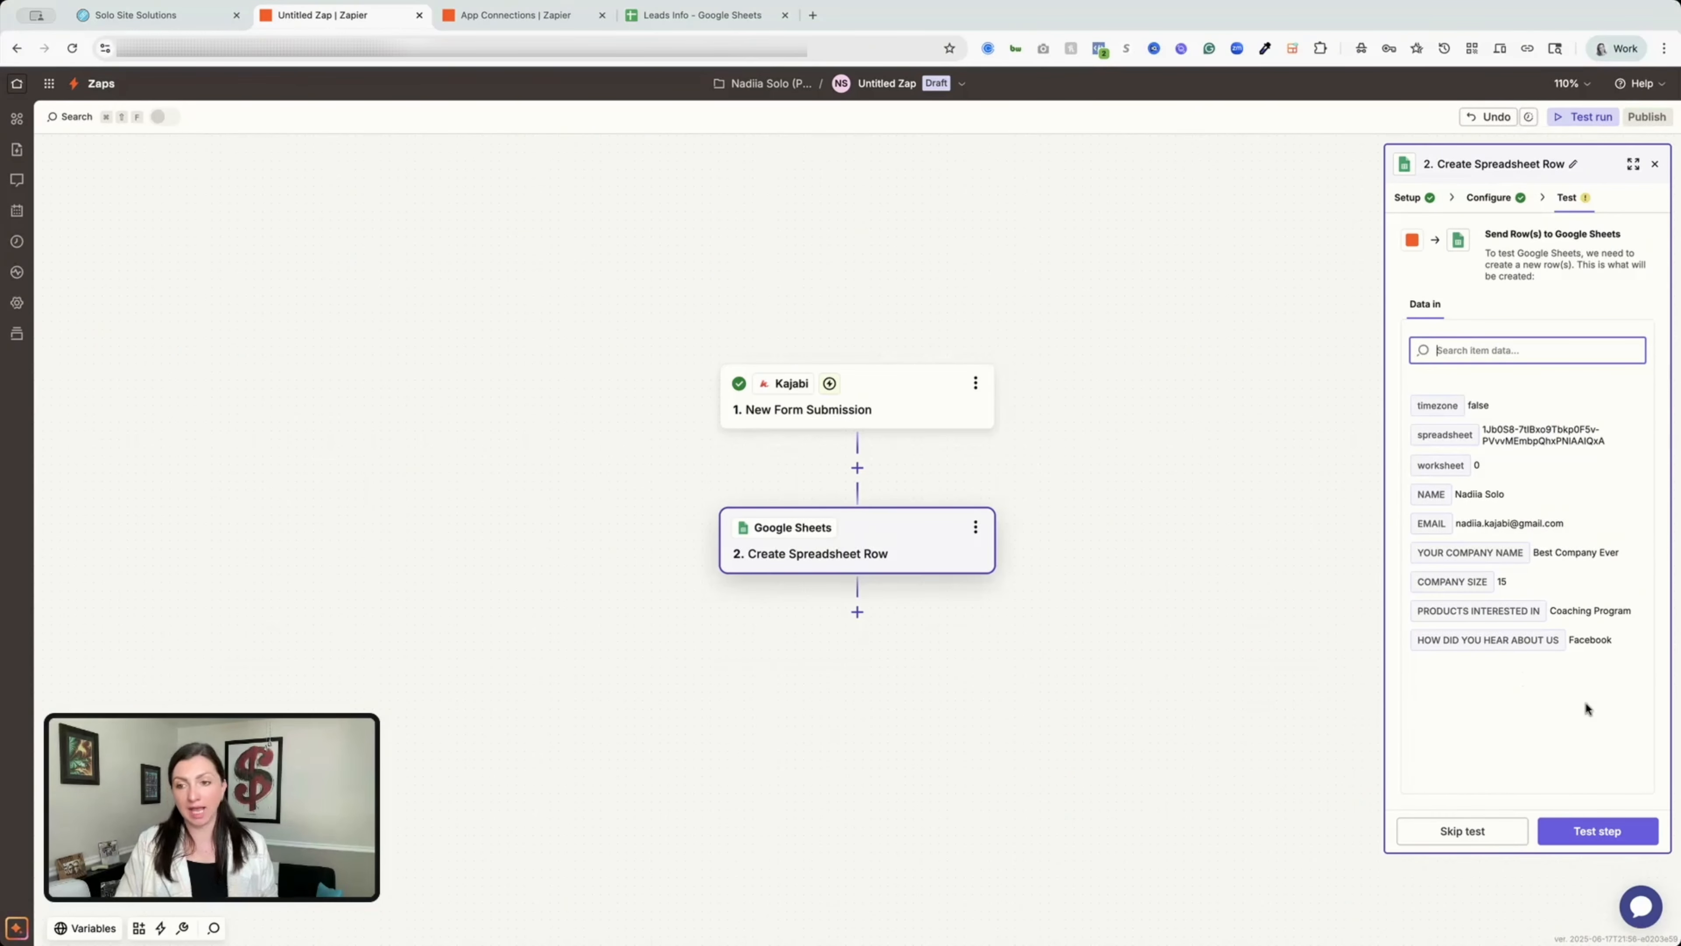
left_click(1597, 831)
left_click(701, 15)
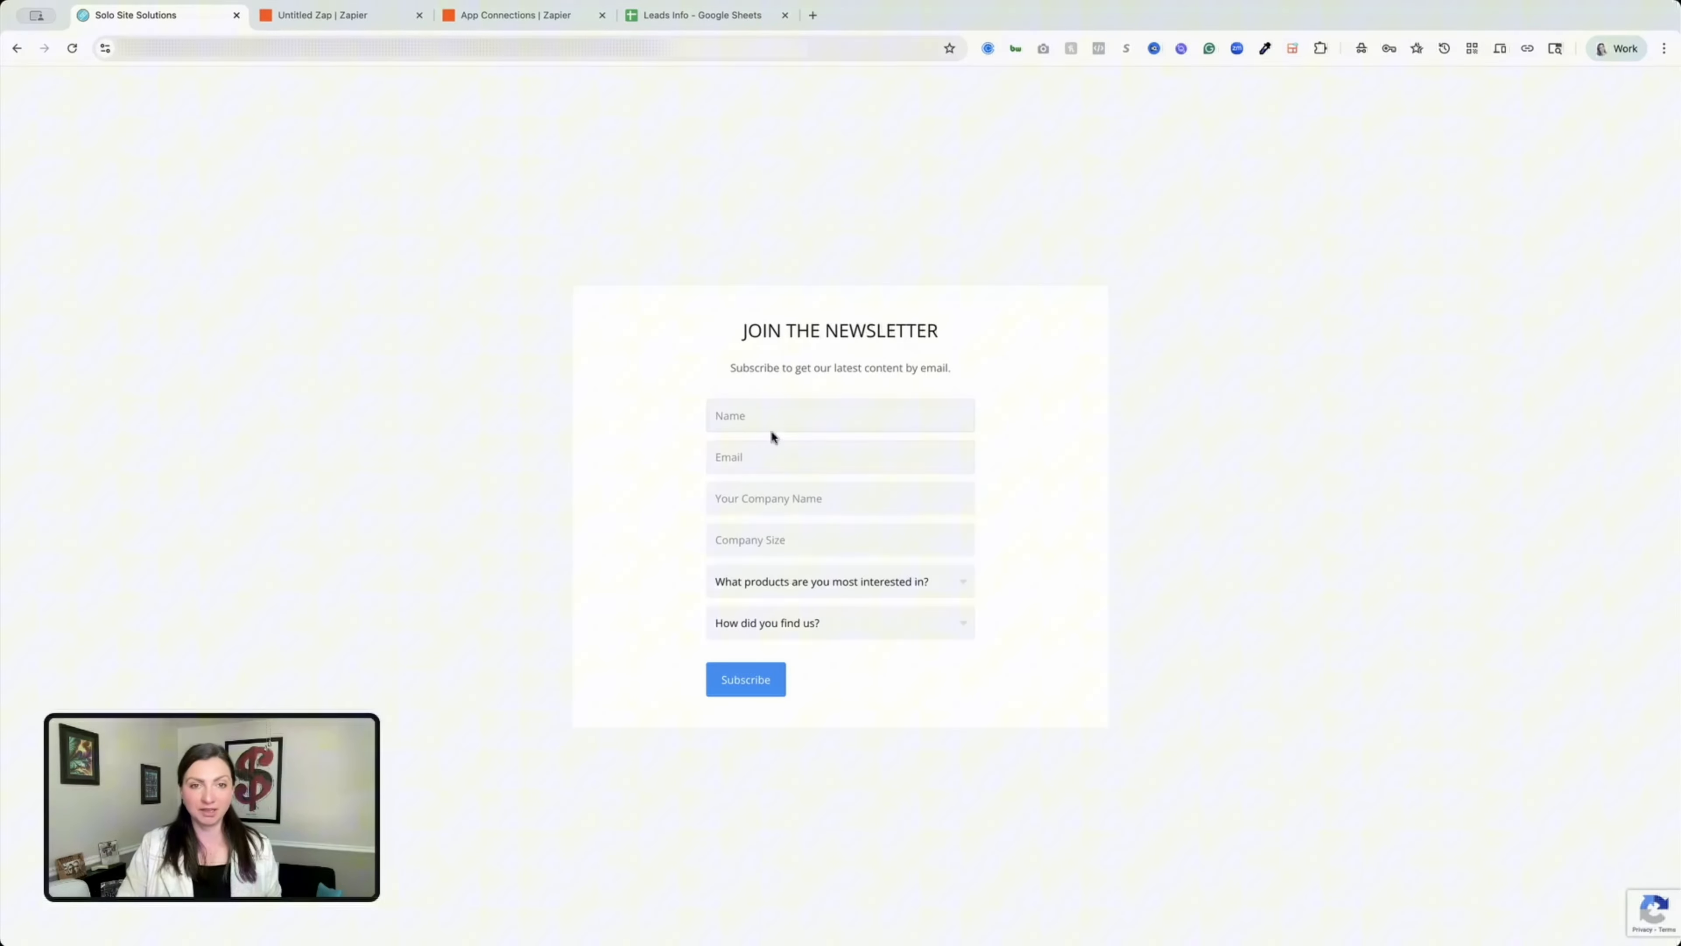
Fill in the lead's e-mail, company 'JD & Co' and company size 100 on the form.
left_click(788, 422)
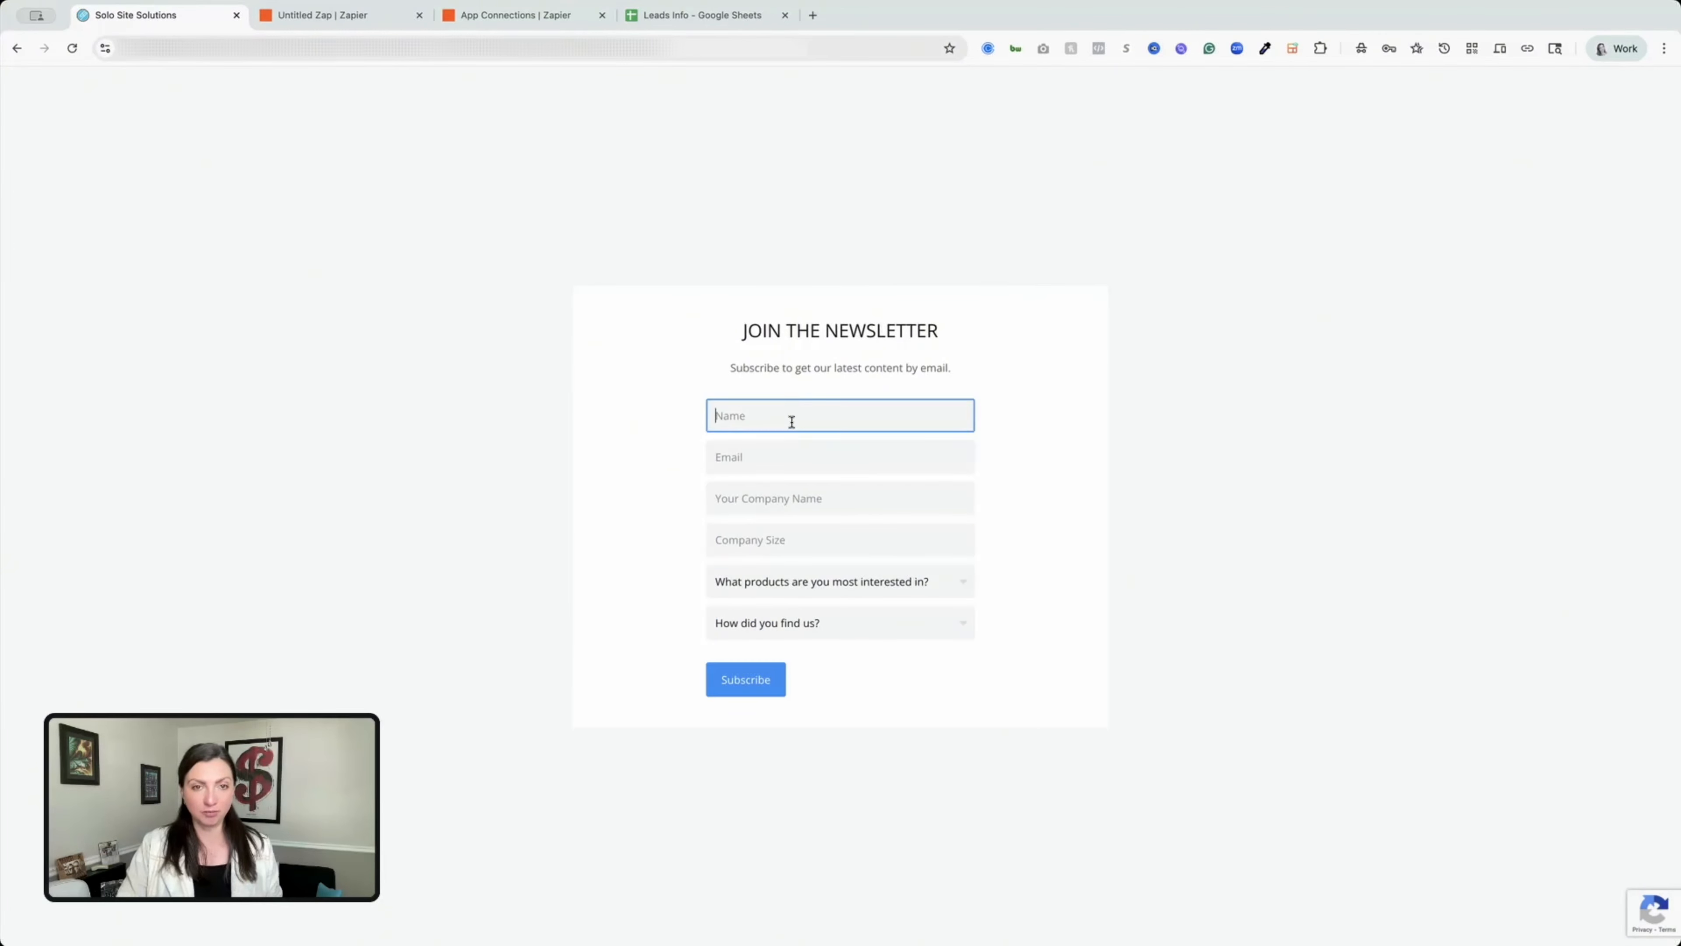
key("Tab")
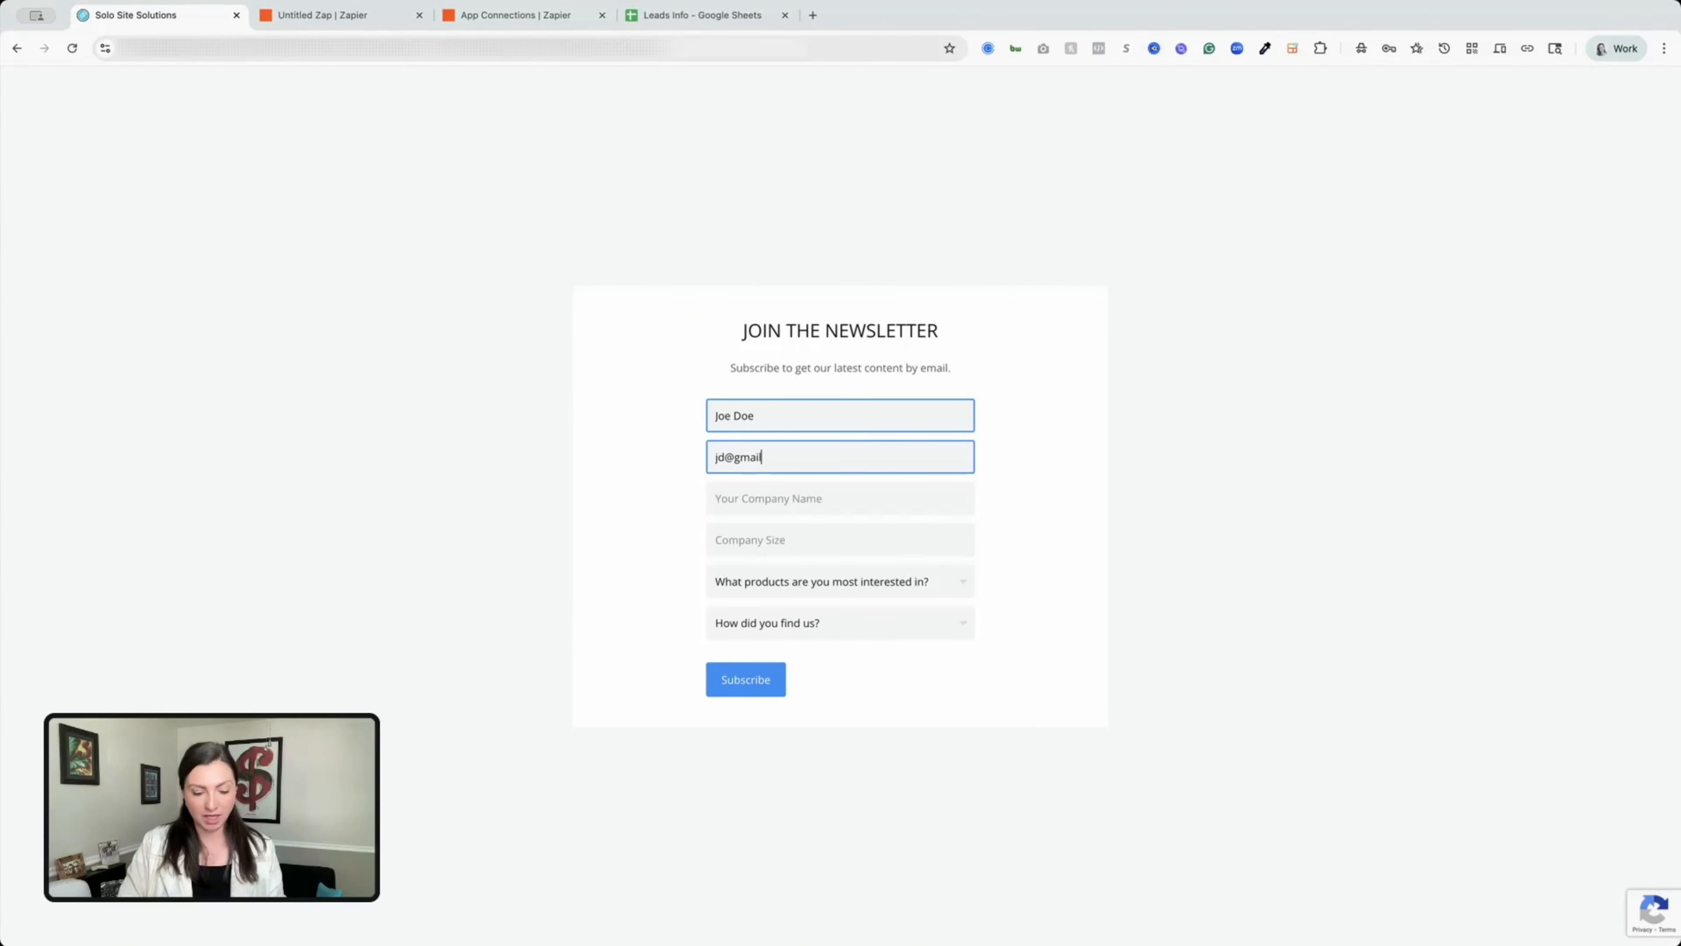
left_click(750, 490)
type("JD  & Co")
key("Tab")
type("100")
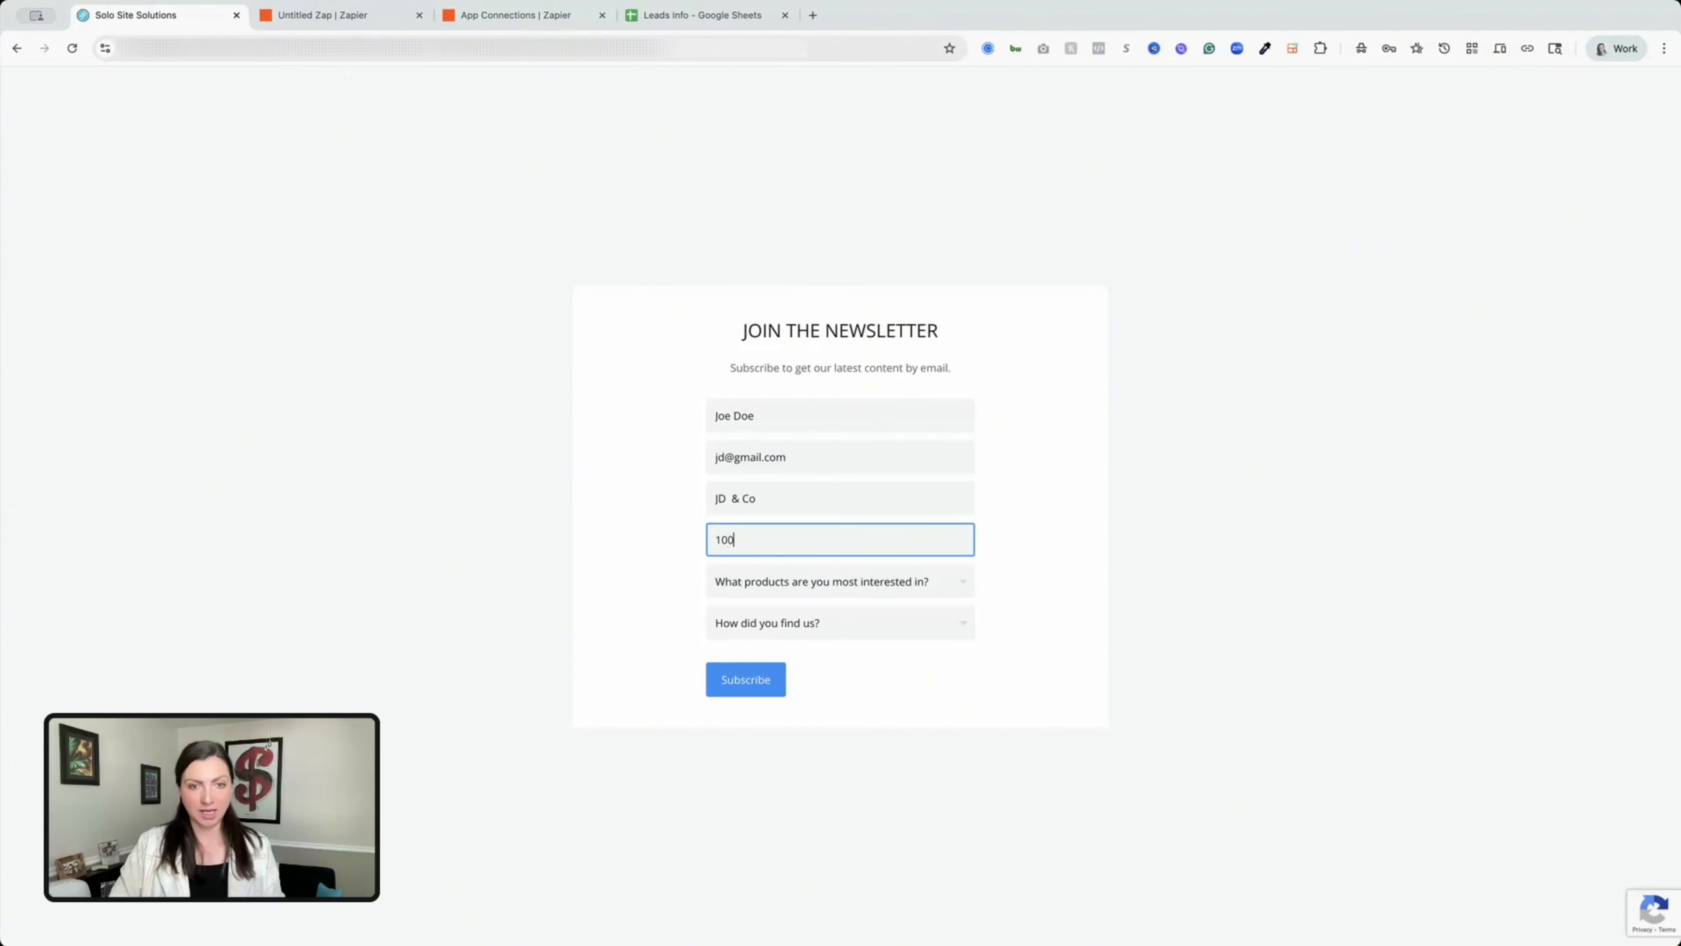
Pick Membership and Google Search, submit the form, and view the new Leads Info row.
left_click(844, 582)
left_click(818, 661)
left_click(835, 622)
left_click(755, 676)
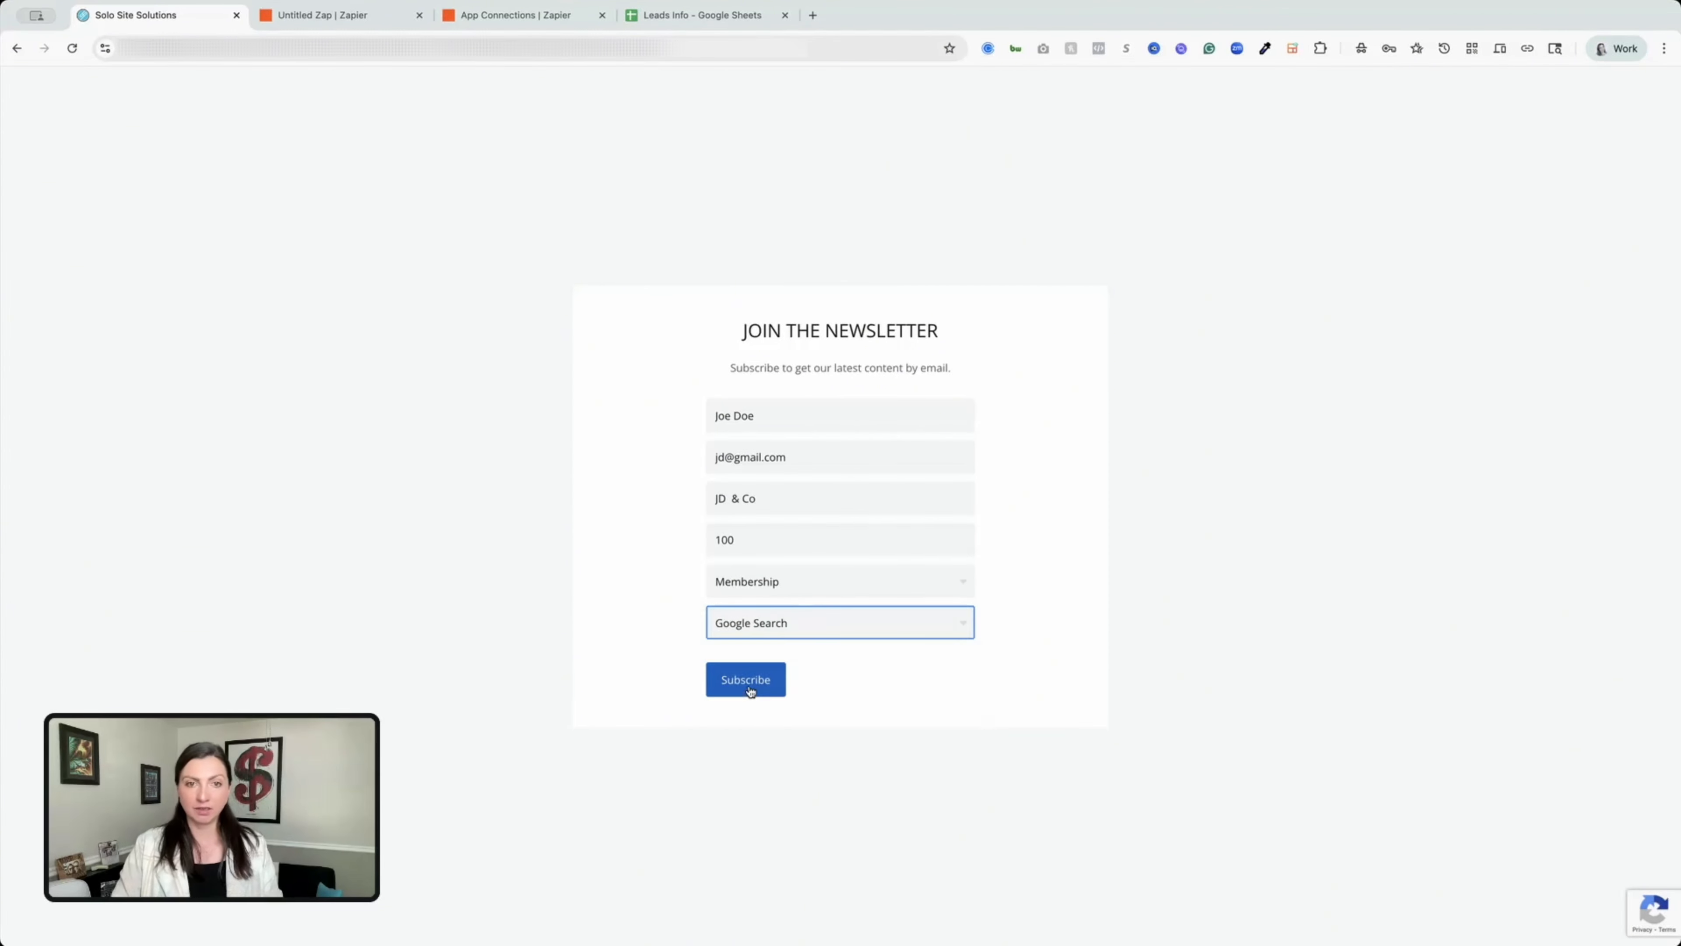
left_click(743, 680)
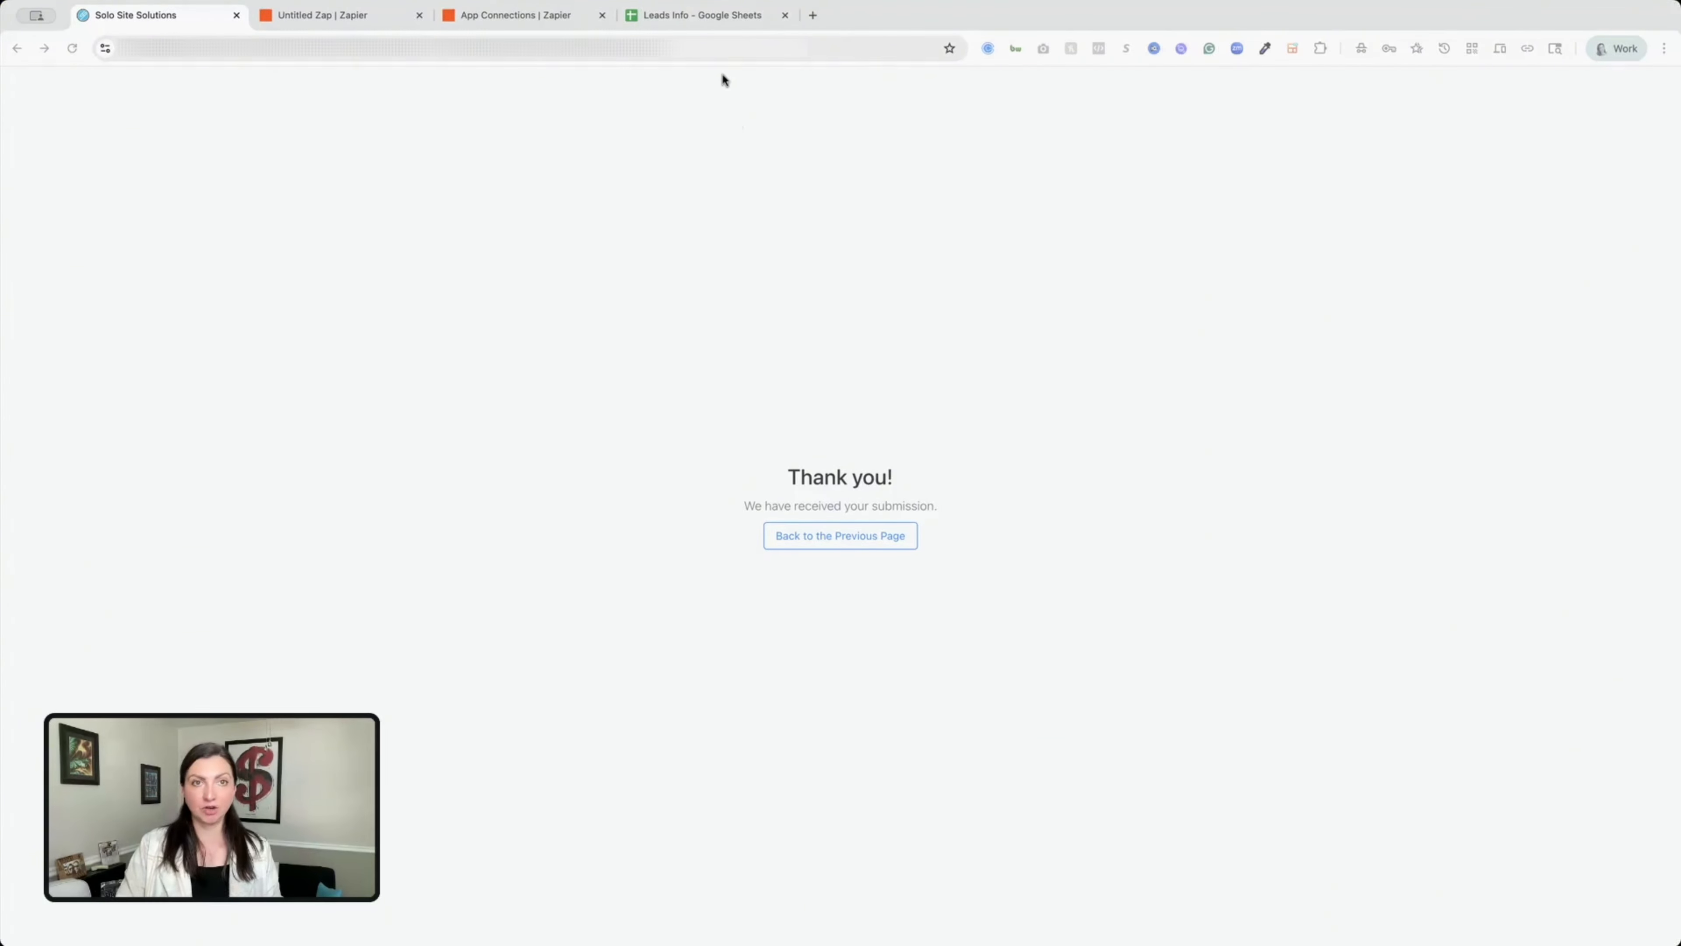
left_click(726, 18)
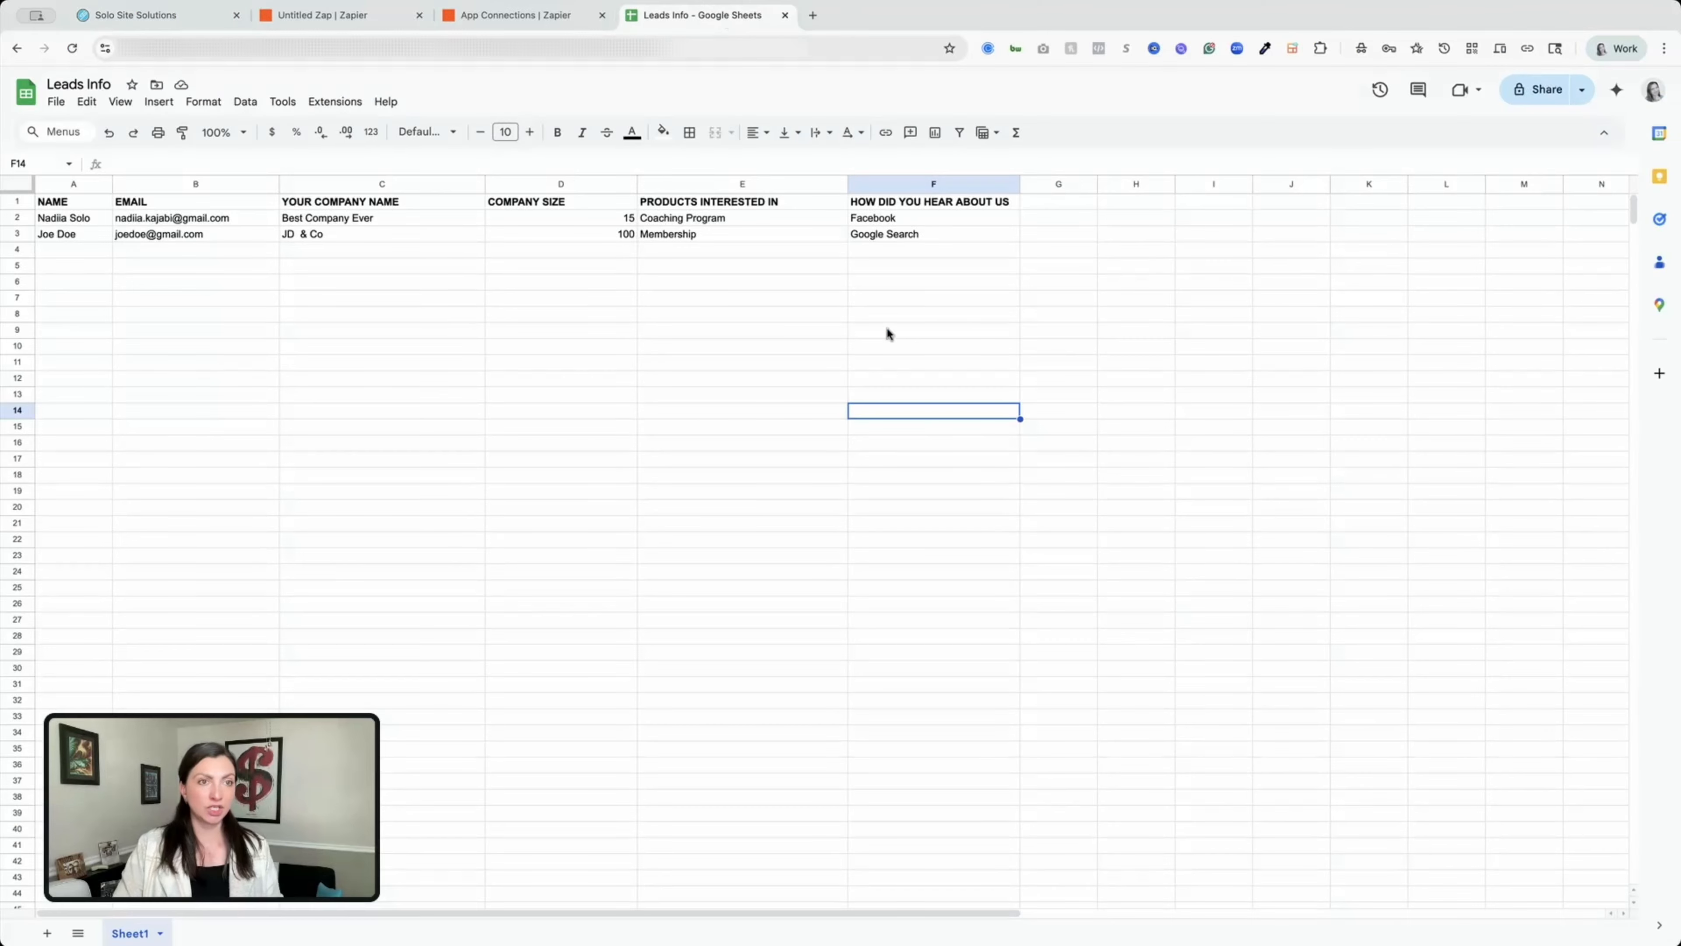